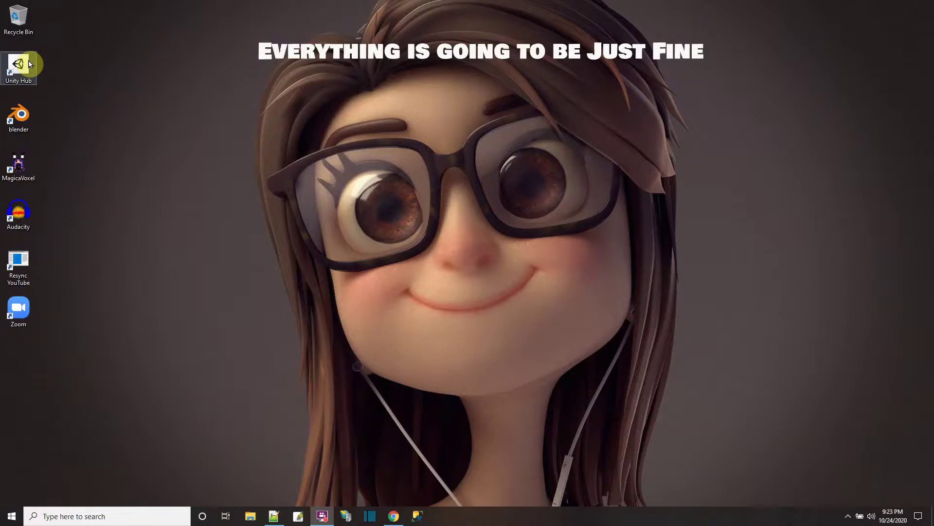
# Restore the Setup ML-Agents for Unity.txt notes in Notepad++ and reposition the window
pyautogui.click(274, 517)
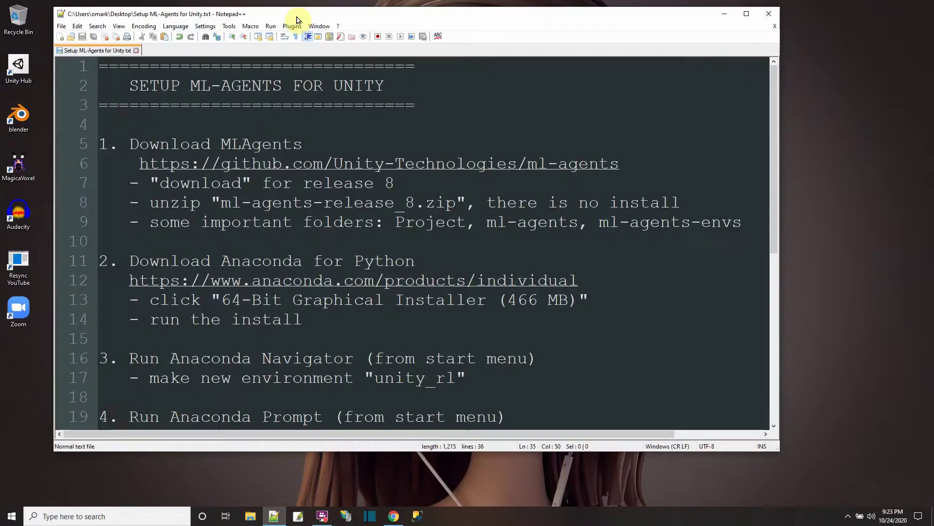
pyautogui.moveTo(297, 20); pyautogui.dragTo(334, 33)
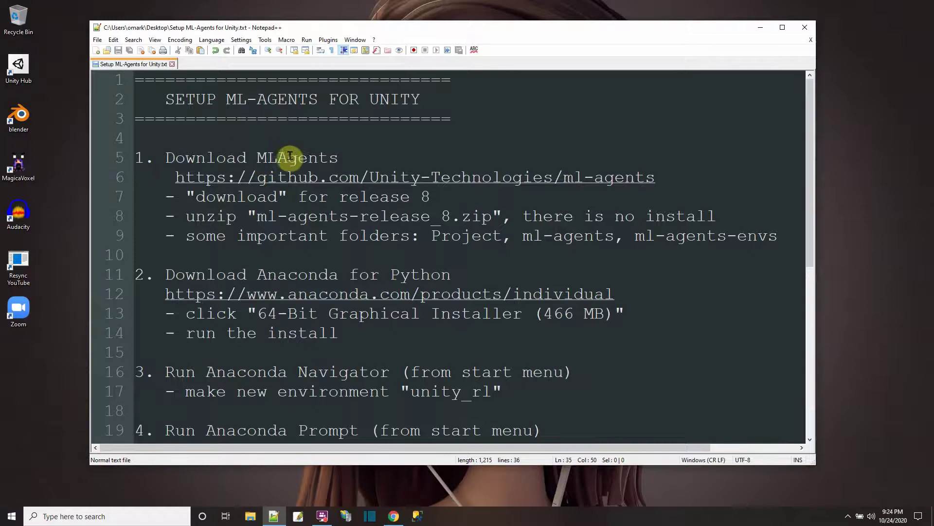
pyautogui.moveTo(388, 27); pyautogui.dragTo(356, 22)
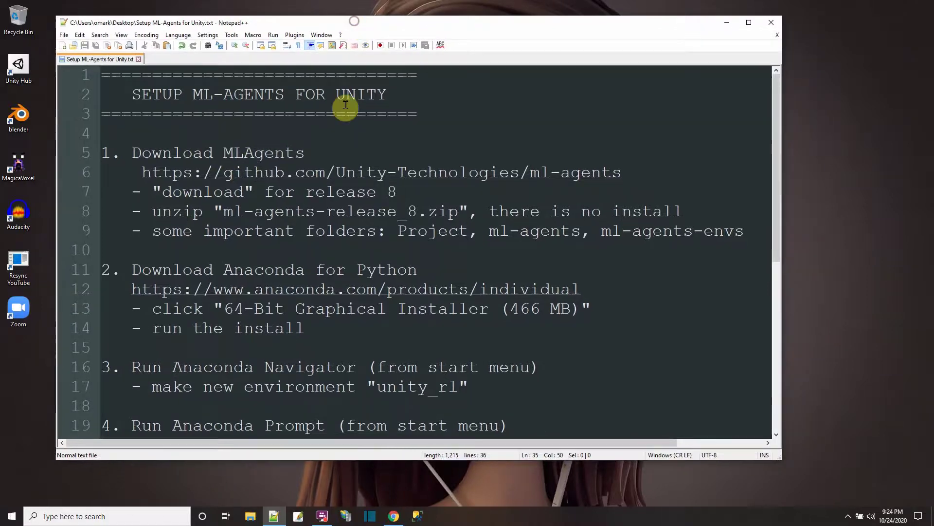
pyautogui.moveTo(394, 517)
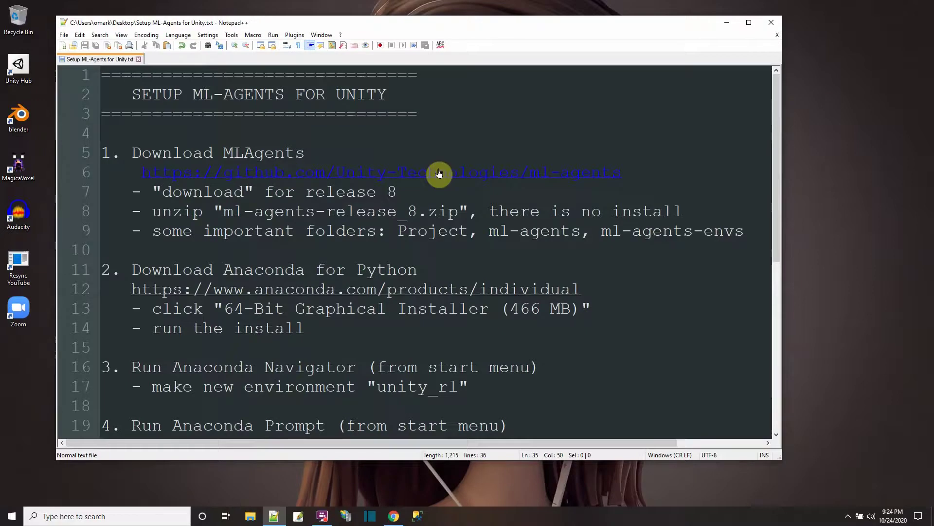
# Scroll the ml-agents GitHub README to the releases table, then start and cancel the Release 8 zip download
pyautogui.click(393, 516)
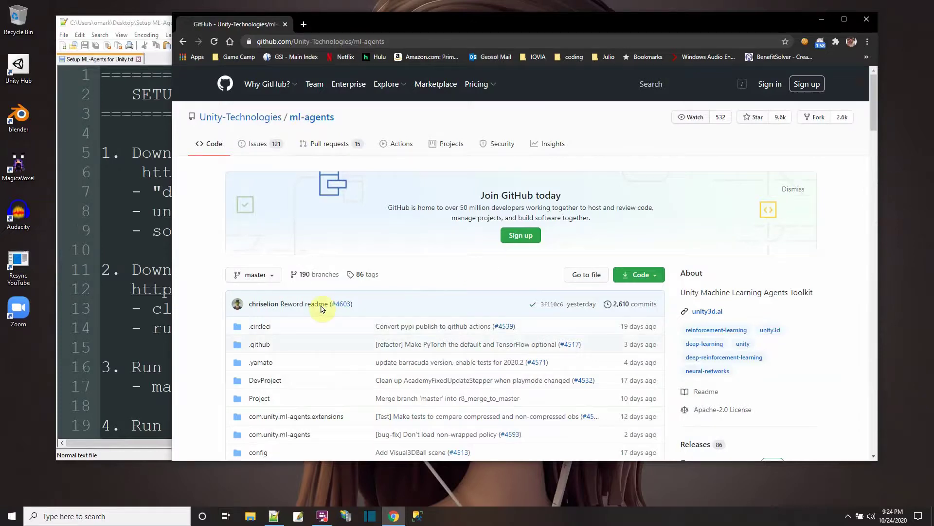
pyautogui.scroll(-3, 311, 321)
pyautogui.scroll(-7, 379, 265)
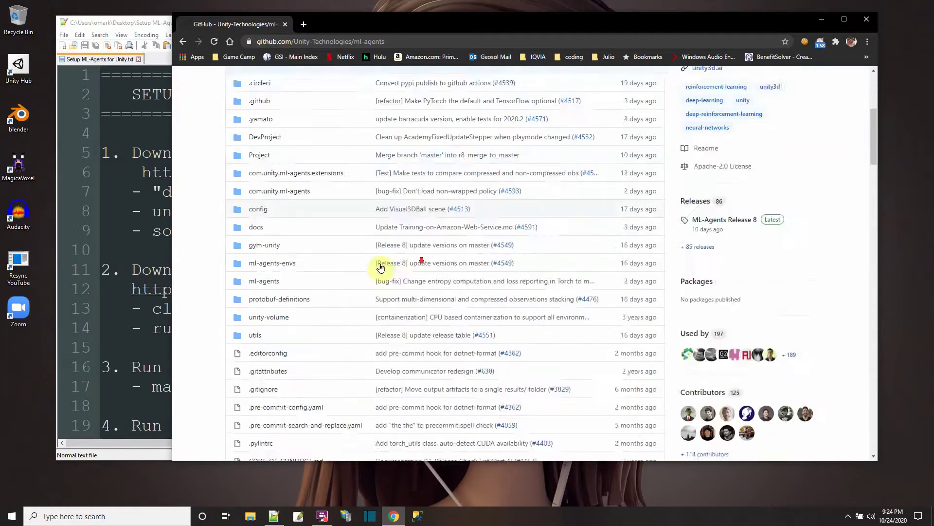
pyautogui.scroll(-11, 333, 276)
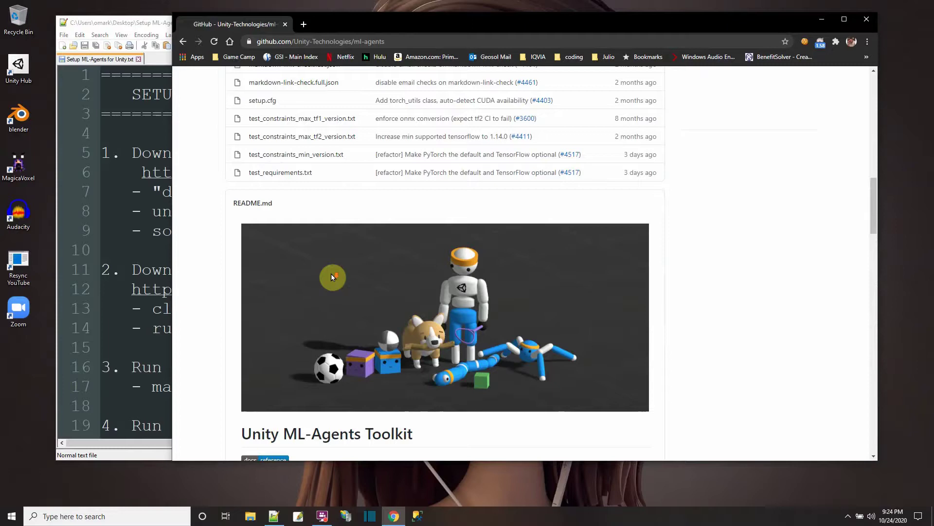
pyautogui.scroll(-14, 331, 234)
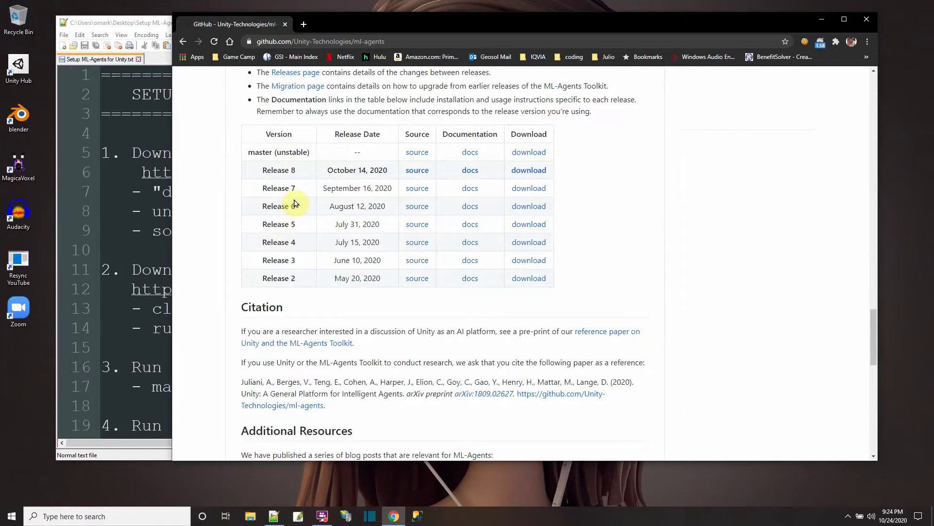
pyautogui.click(530, 172)
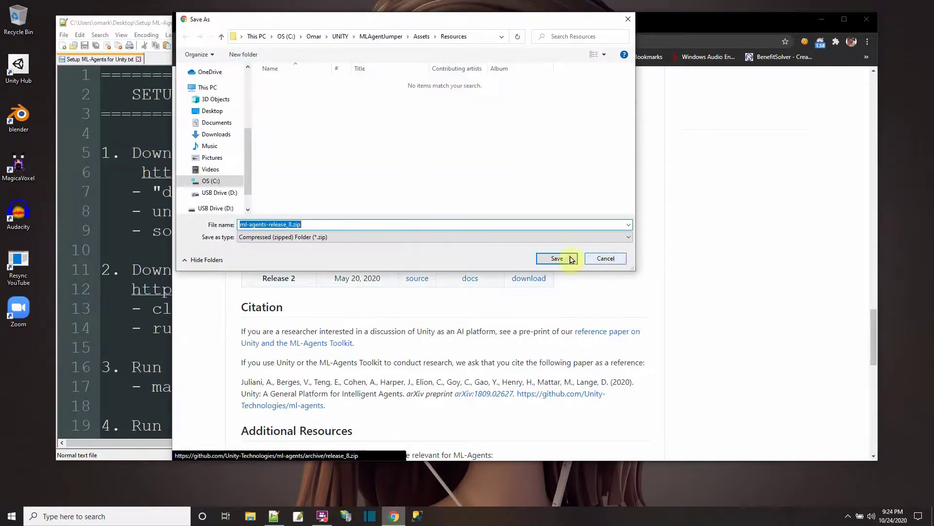
pyautogui.click(602, 259)
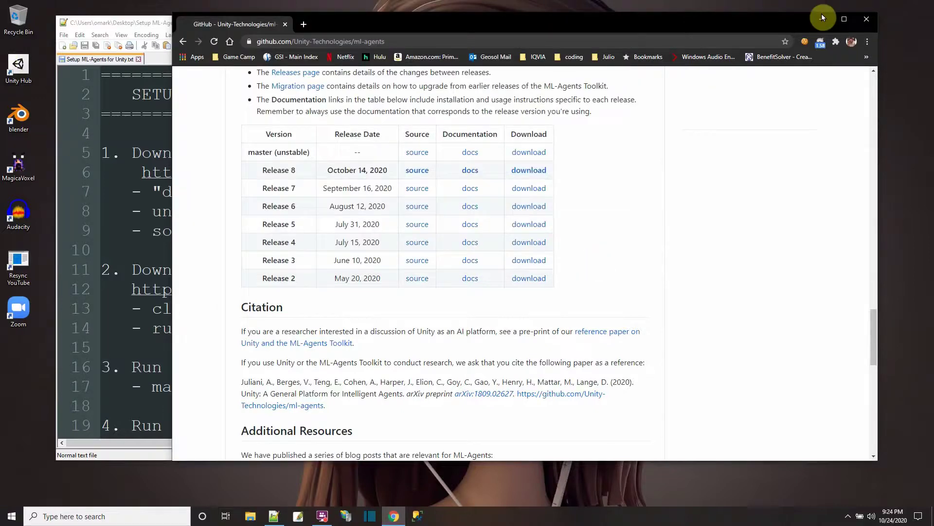
# Check the Downloads folder for the ml-agents-release_8.zip file
pyautogui.click(822, 21)
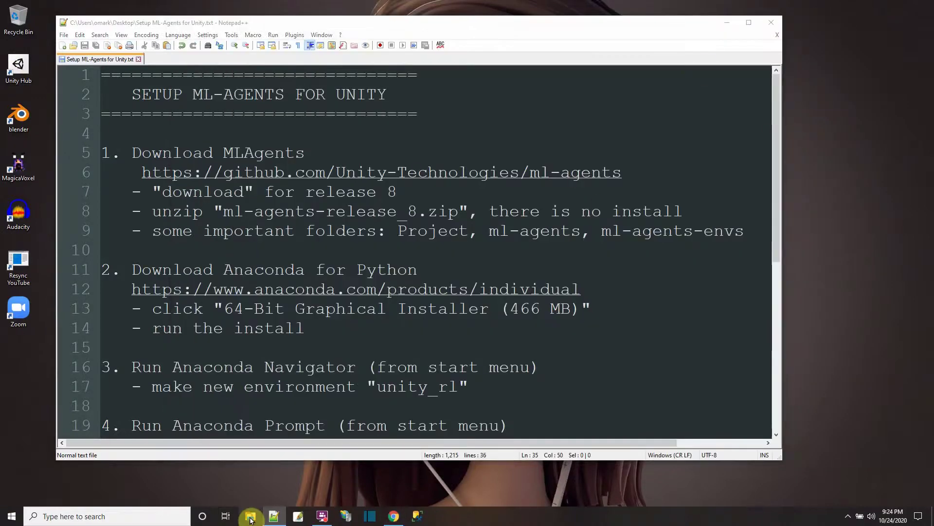
pyautogui.doubleClick(313, 291)
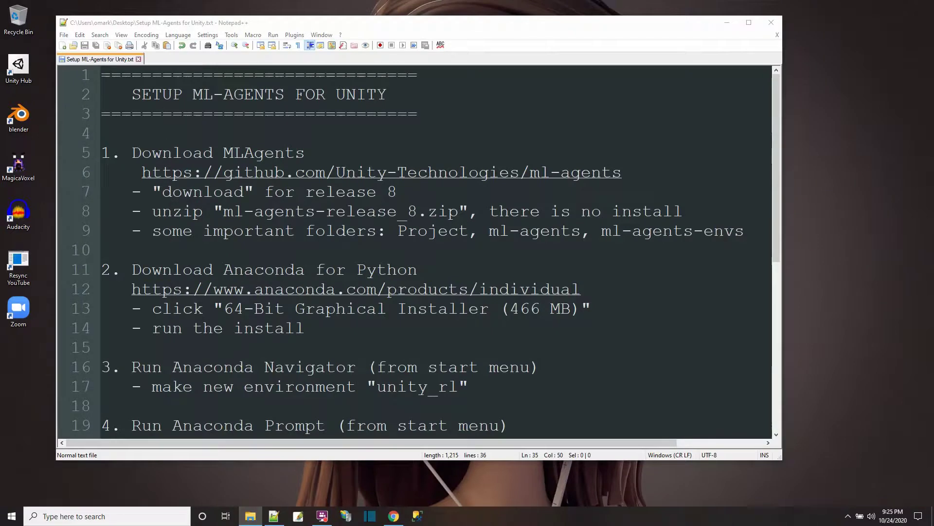
pyautogui.press('super+e')
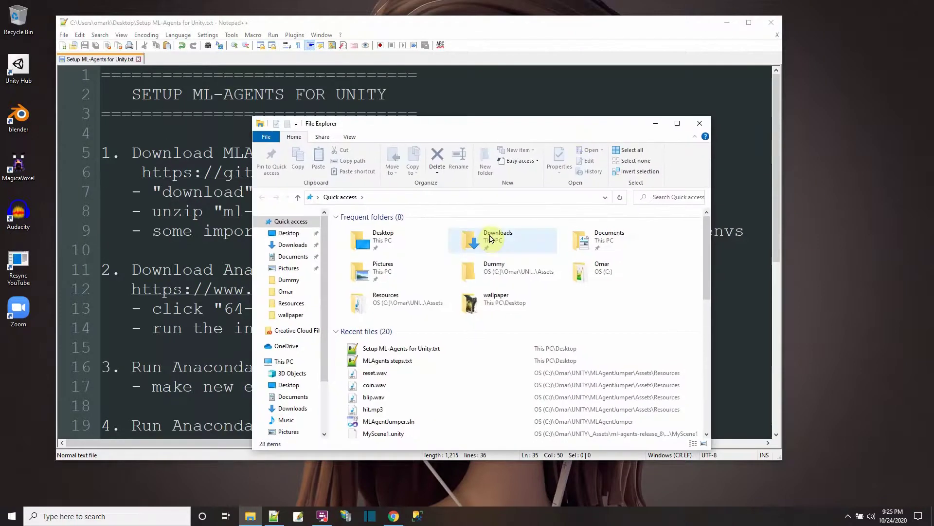
pyautogui.doubleClick(550, 244)
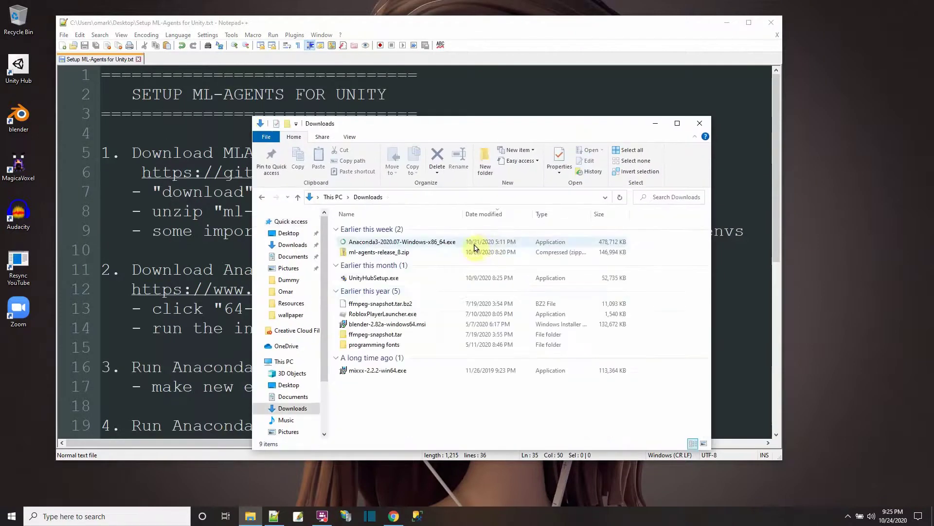
pyautogui.rightClick(393, 253)
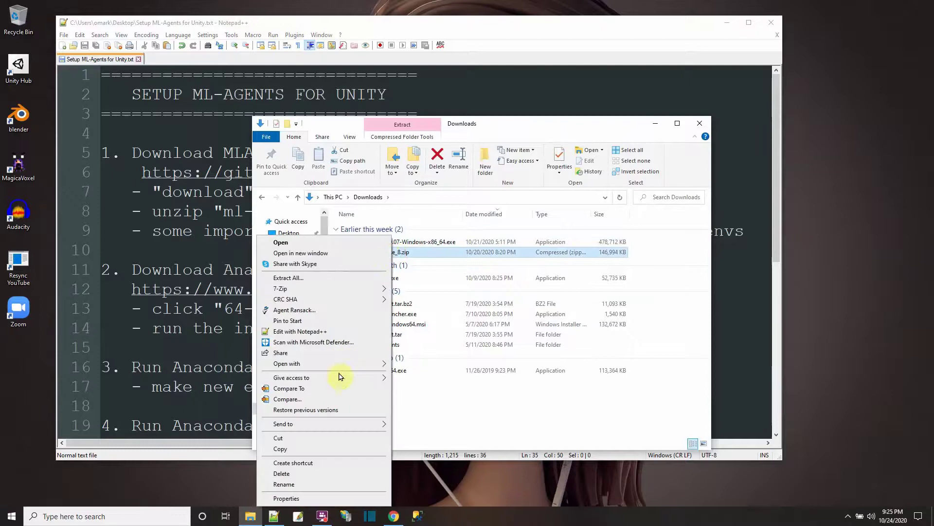
pyautogui.click(511, 419)
pyautogui.click(700, 123)
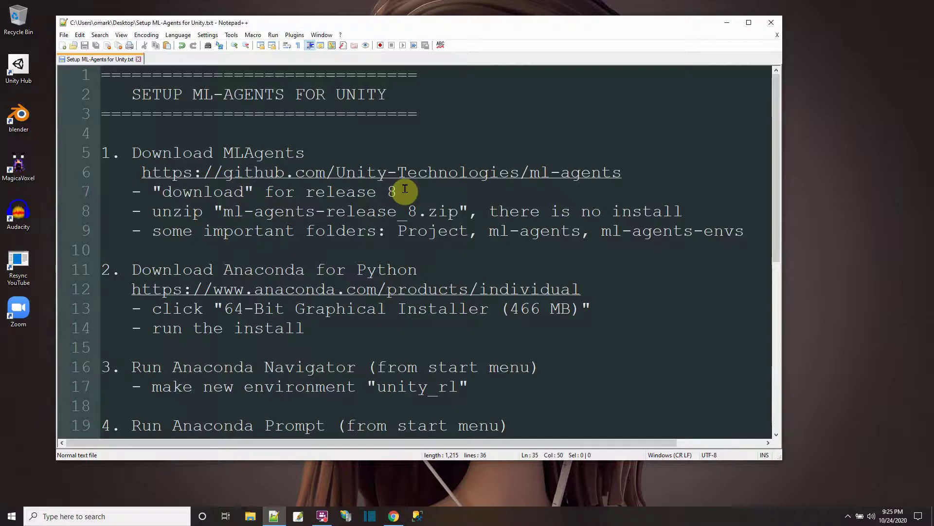
# Browse to C:\Omar\UNITY\_Assets\ml-agents-release_8 to view the extracted folders
pyautogui.click(251, 516)
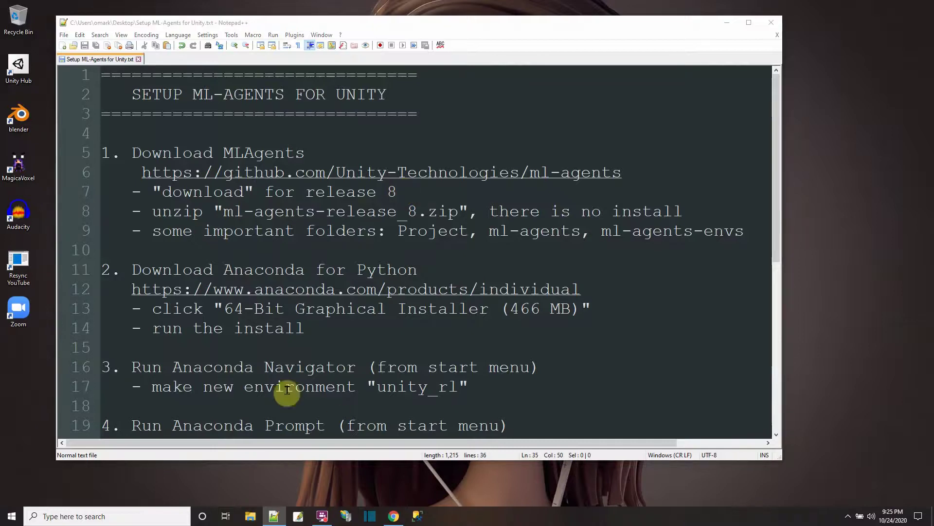
pyautogui.doubleClick(604, 269)
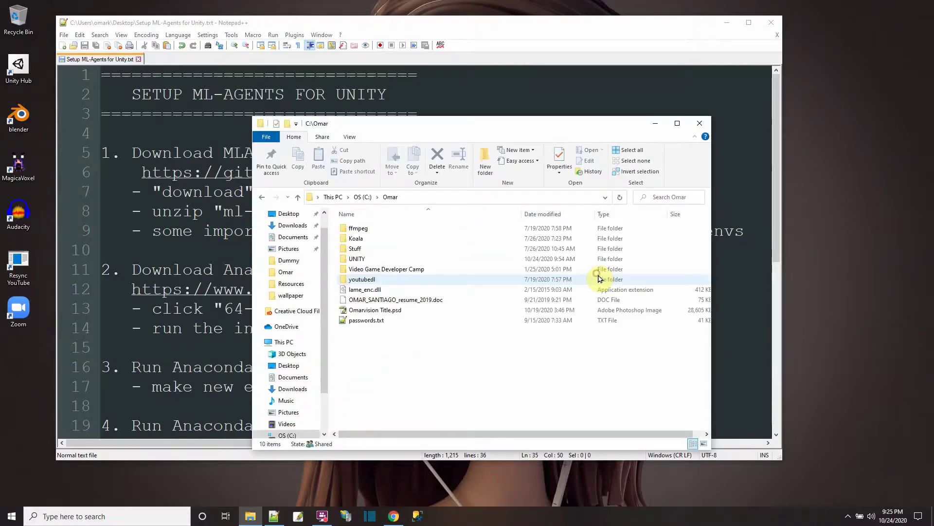
pyautogui.doubleClick(358, 258)
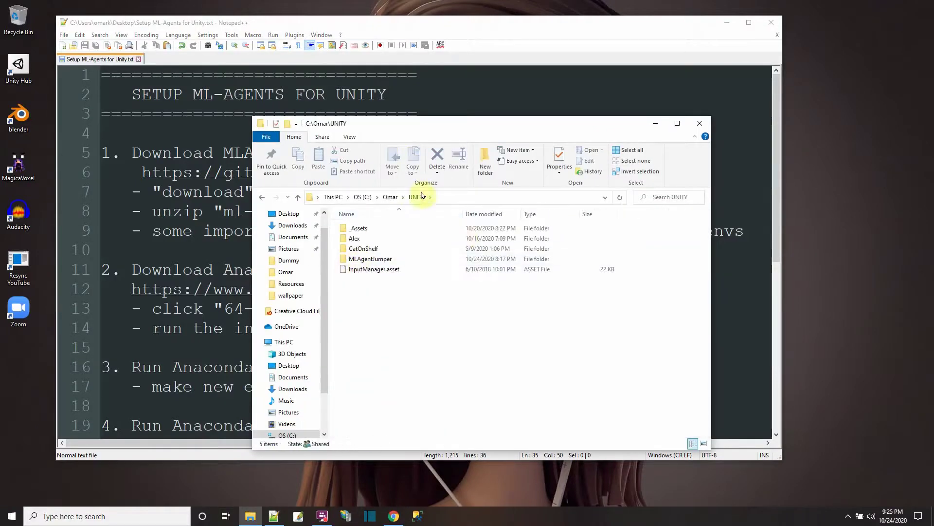
pyautogui.doubleClick(358, 229)
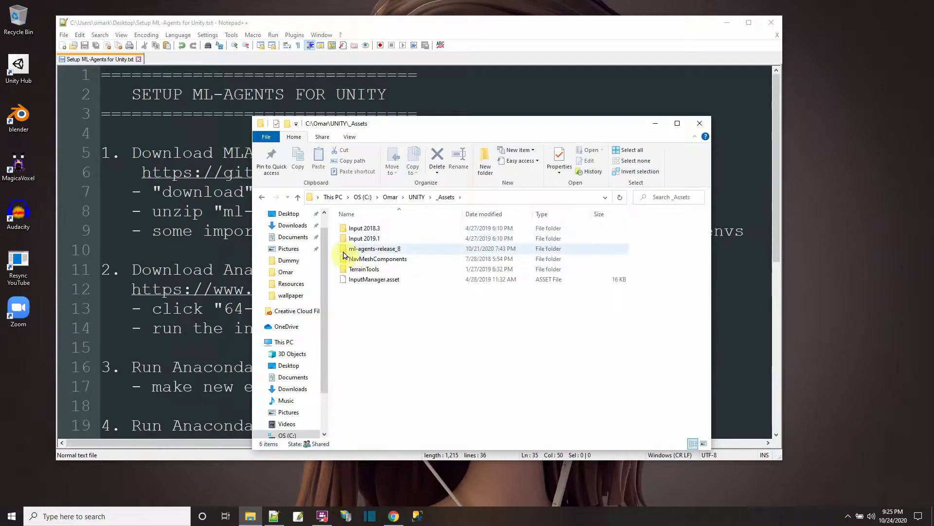
pyautogui.doubleClick(378, 249)
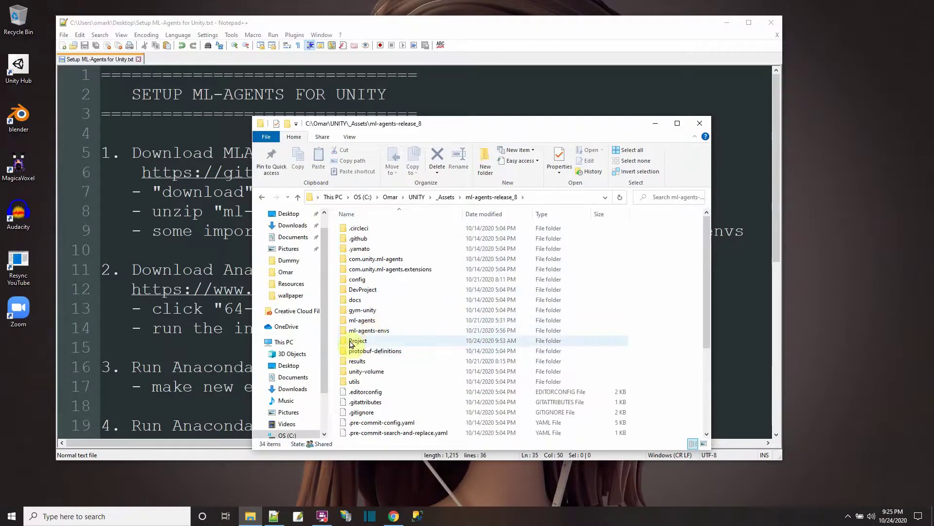
pyautogui.moveTo(348, 344)
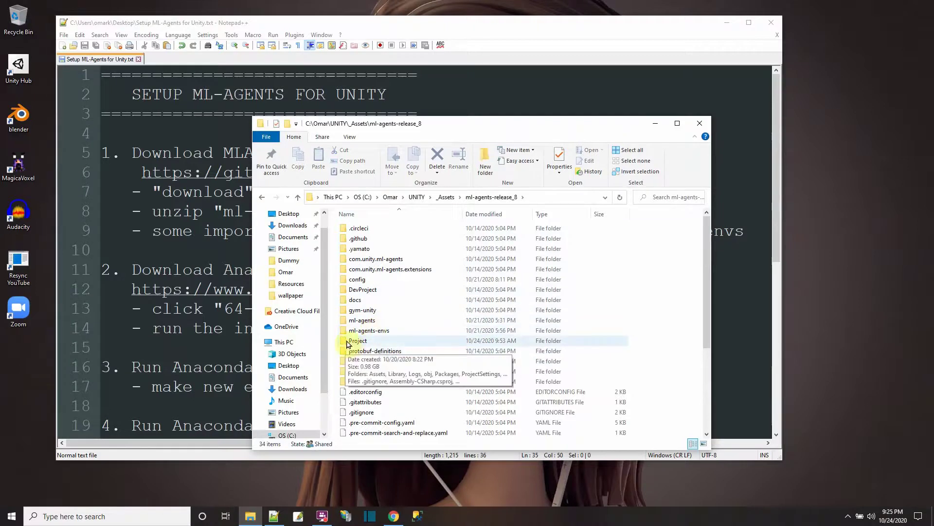
# Minimize File Explorer and scroll the notes to step 2, the Anaconda installer download
pyautogui.click(654, 125)
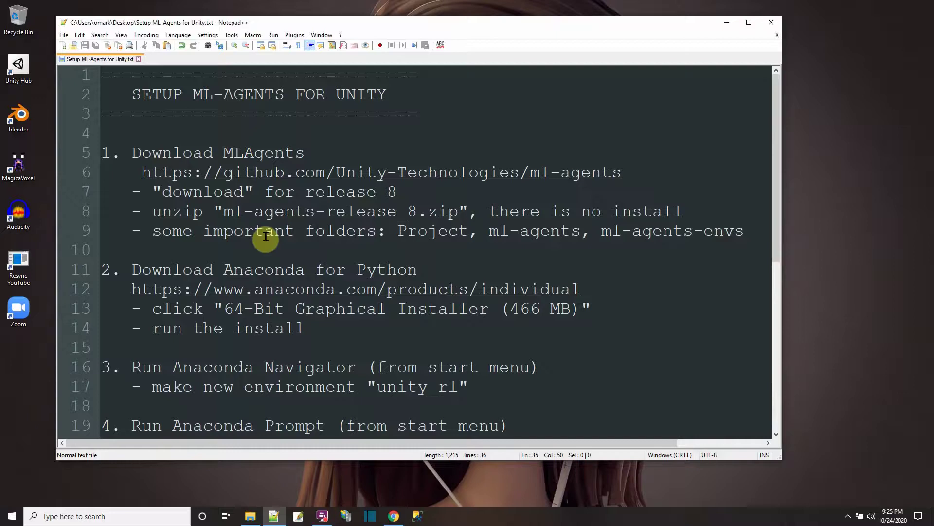
pyautogui.scroll(-1, 266, 236)
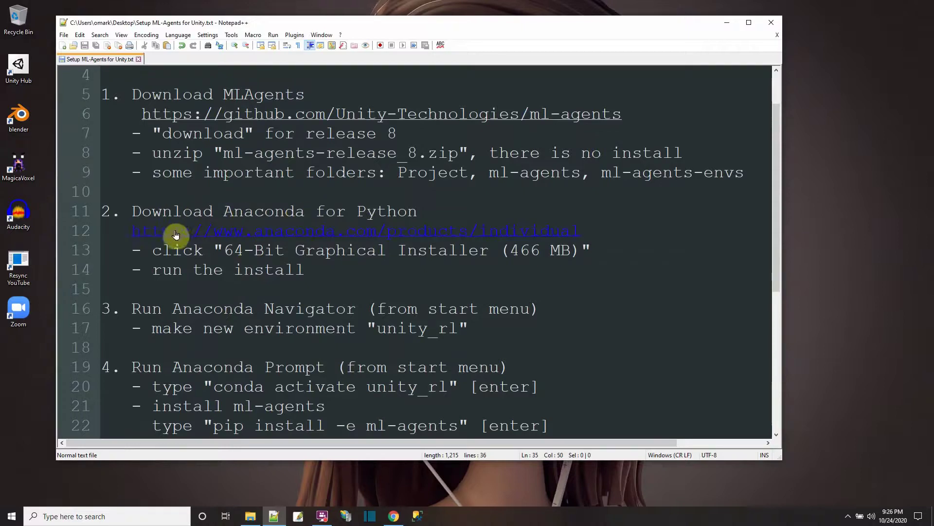
# Open the anaconda.com Individual Edition page and scroll to the Windows 64-Bit Graphical Installer
pyautogui.doubleClick(283, 228)
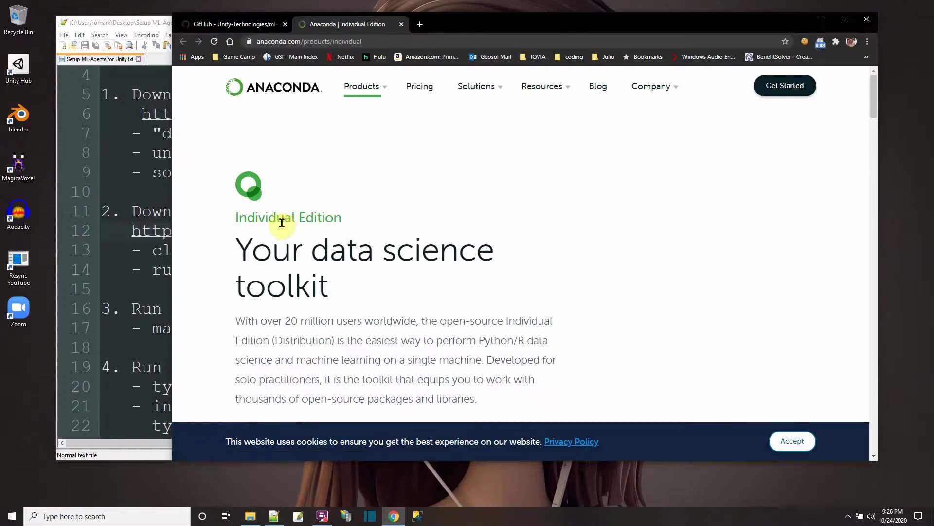
pyautogui.moveTo(509, 18); pyautogui.dragTo(508, 62)
pyautogui.moveTo(360, 129)
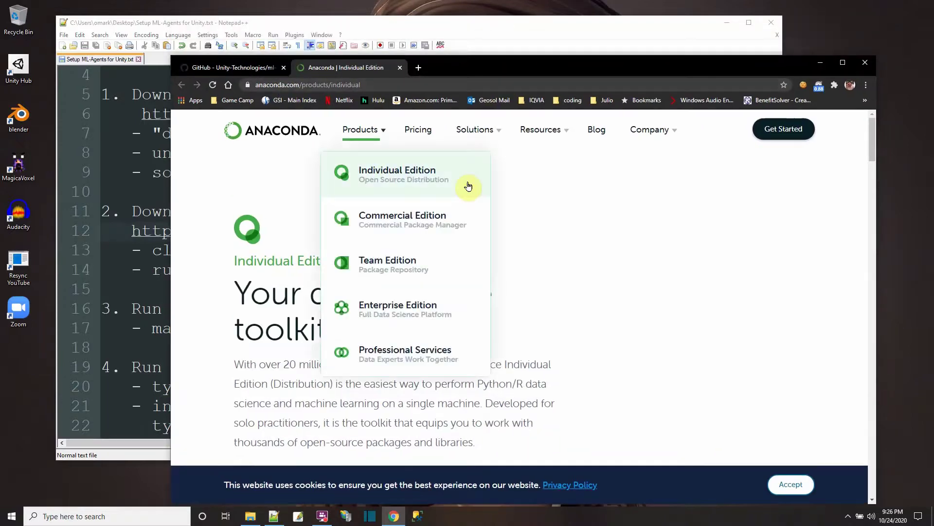
pyautogui.scroll(-1, 395, 189)
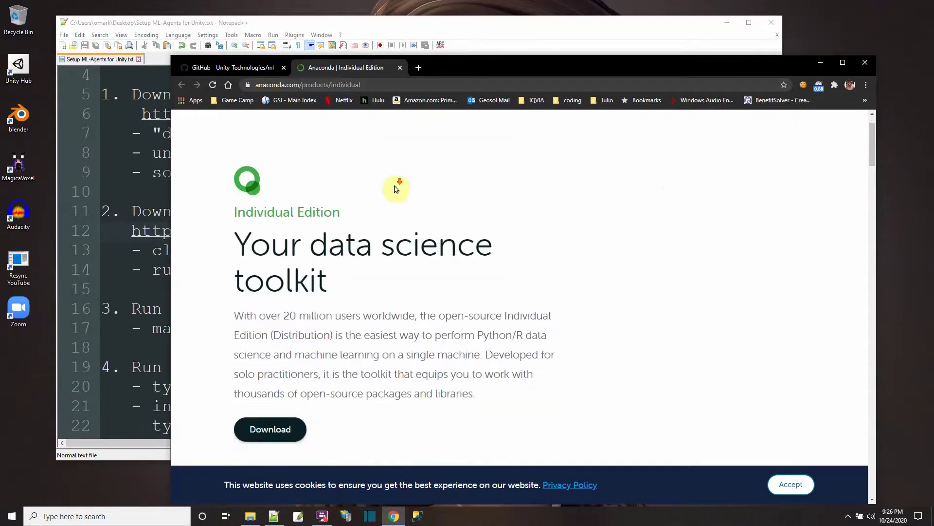
pyautogui.scroll(-15, 396, 189)
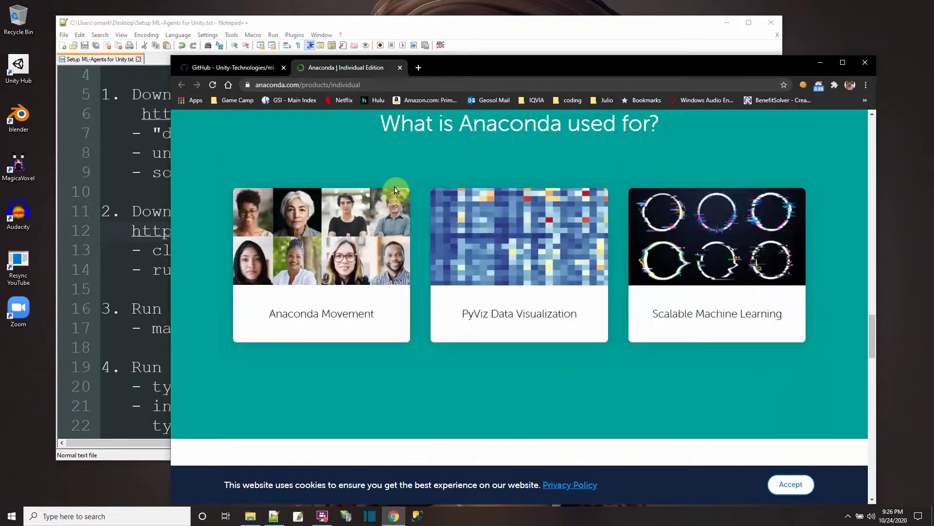
pyautogui.scroll(-7, 395, 188)
pyautogui.scroll(2, 395, 189)
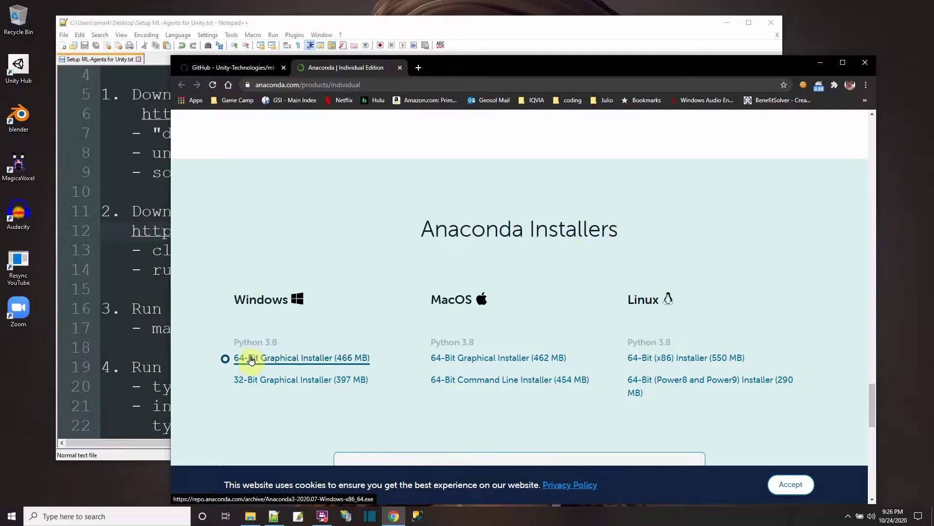
# Launch the Anaconda3-2020.07 installer from Downloads, then cancel and quit its setup
pyautogui.click(820, 65)
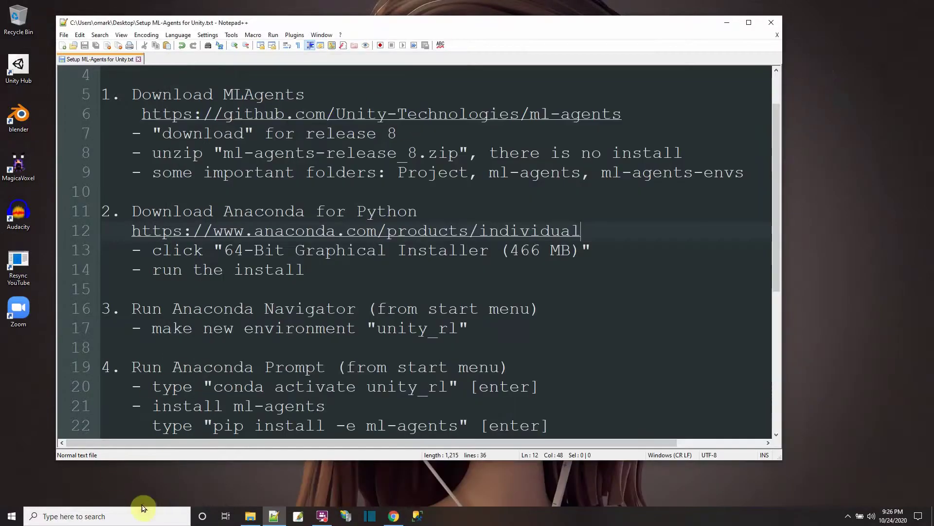
pyautogui.click(250, 517)
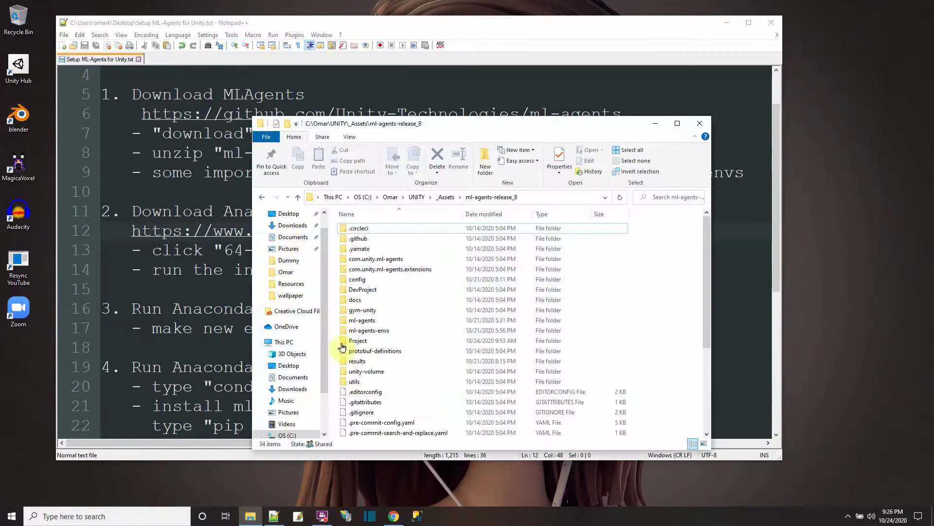
pyautogui.click(291, 227)
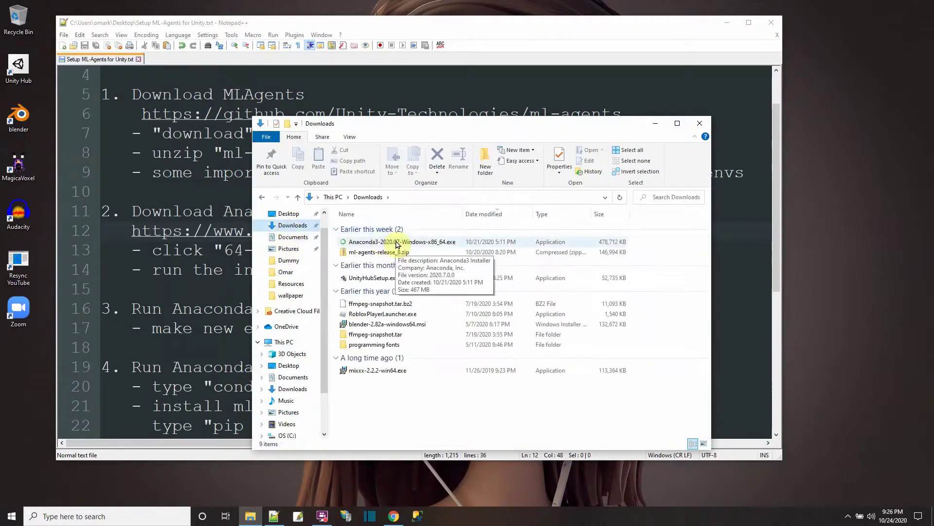
pyautogui.doubleClick(397, 242)
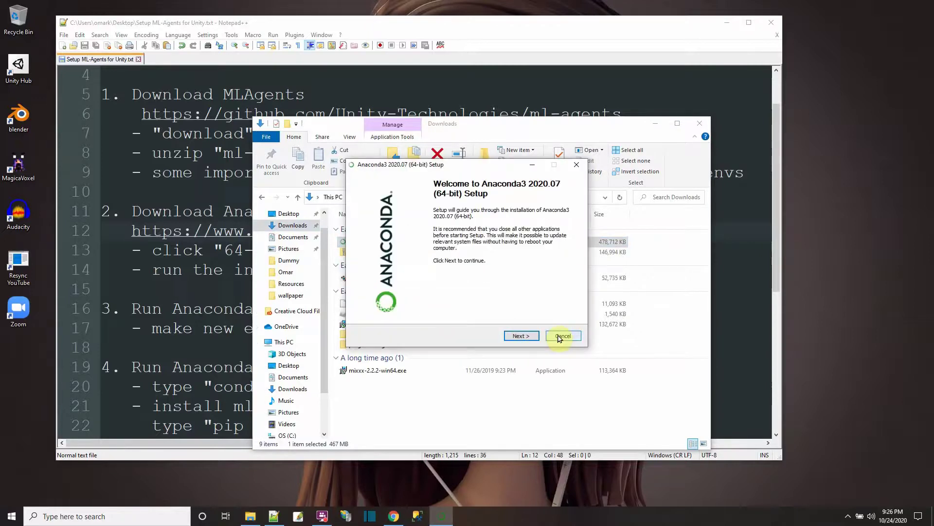
pyautogui.click(562, 336)
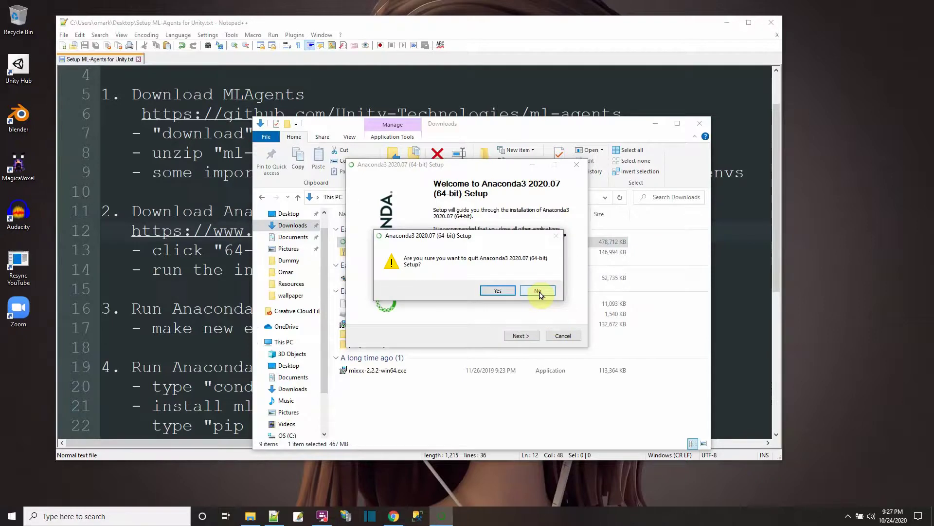
pyautogui.click(501, 290)
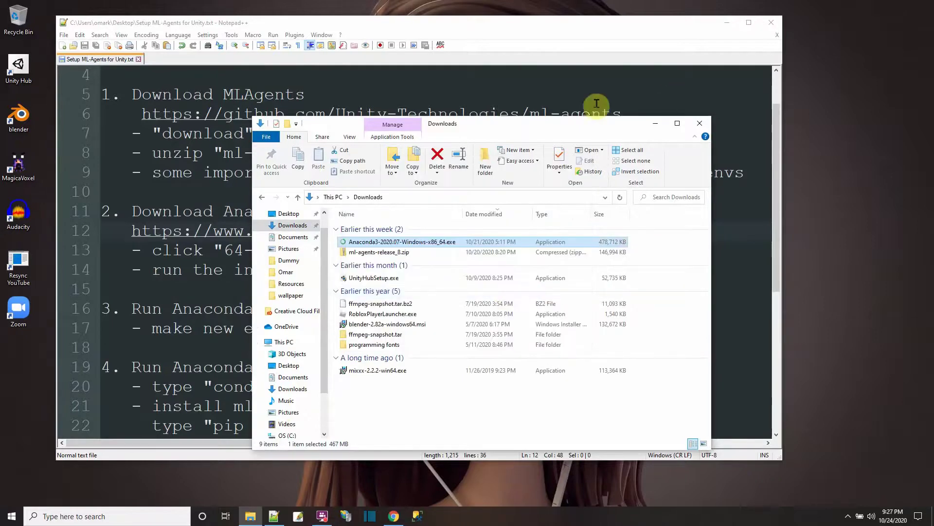
pyautogui.click(656, 123)
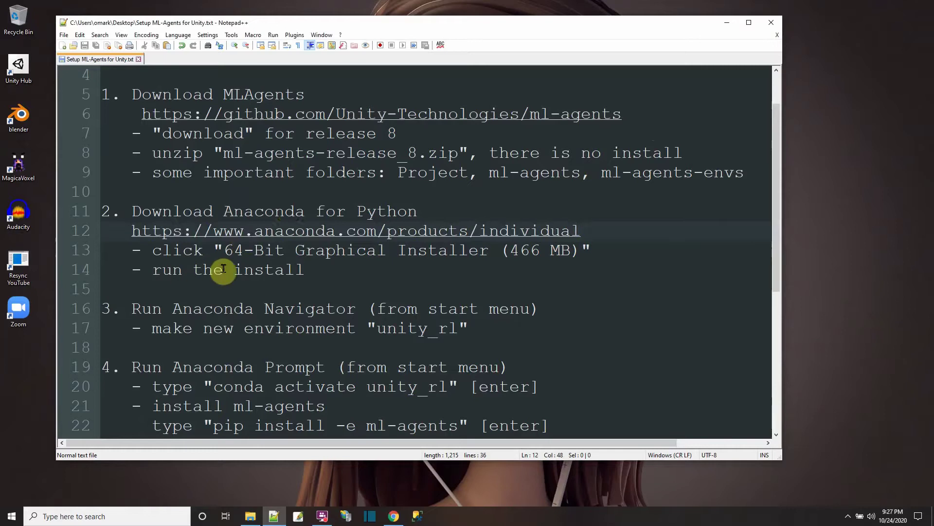
pyautogui.click(19, 519)
pyautogui.scroll(-2, 92, 362)
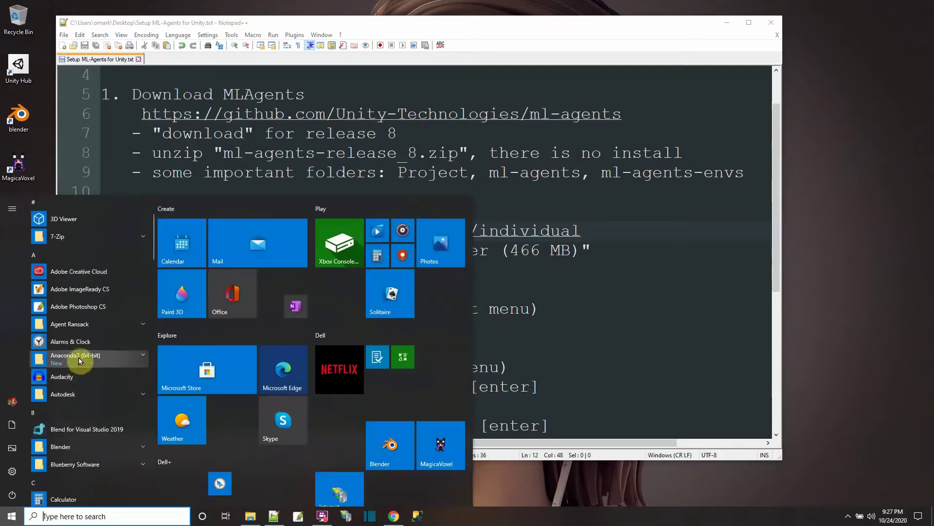
pyautogui.click(141, 356)
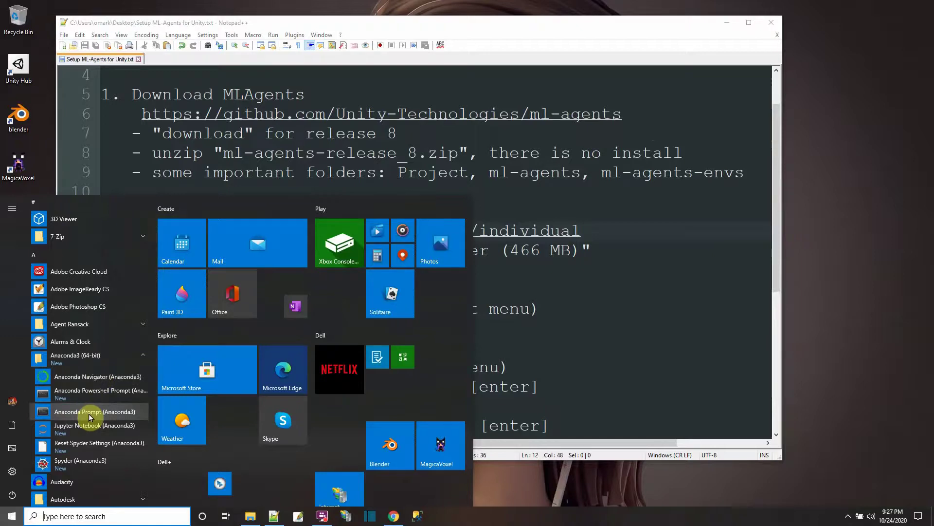
pyautogui.click(489, 29)
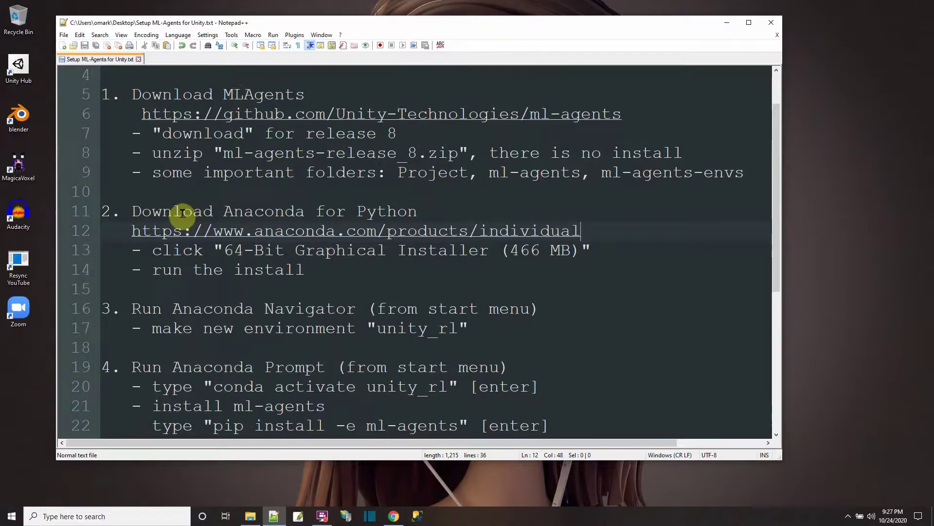
pyautogui.scroll(-1, 292, 283)
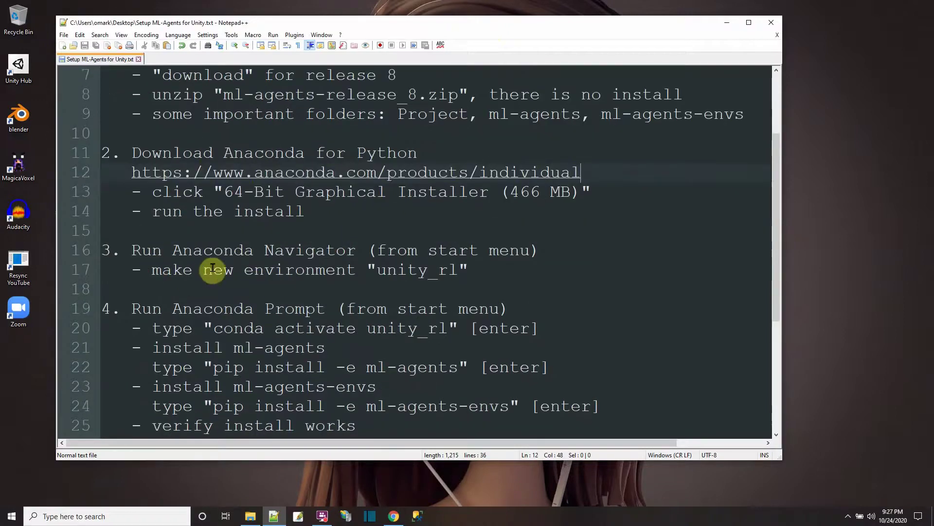
pyautogui.scroll(-1, 213, 268)
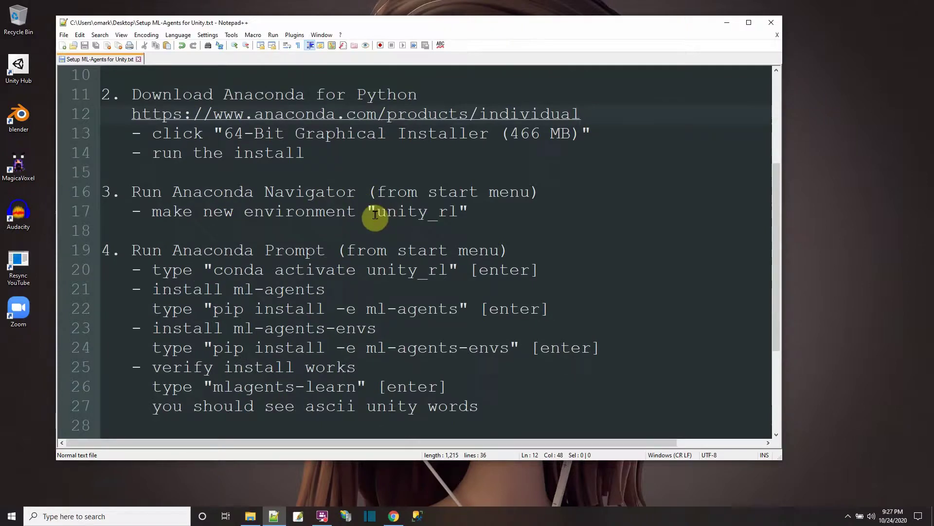
# Launch Anaconda Navigator from the Anaconda3 (64-bit) group in the Start menu
pyautogui.click(10, 516)
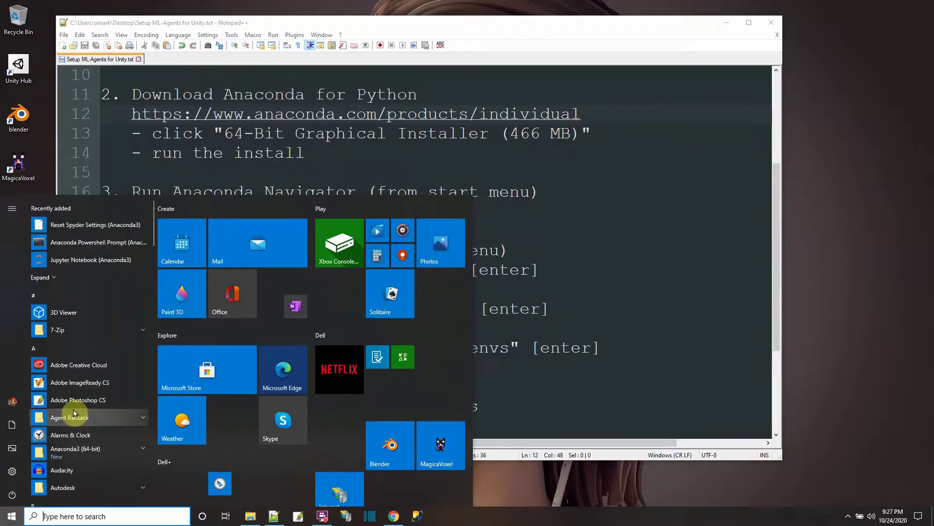
pyautogui.scroll(-3, 87, 326)
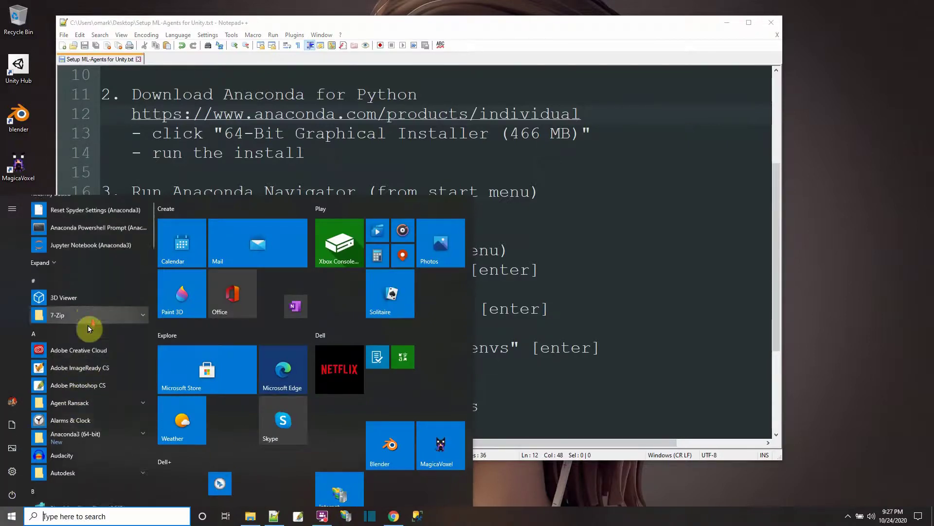
pyautogui.click(92, 312)
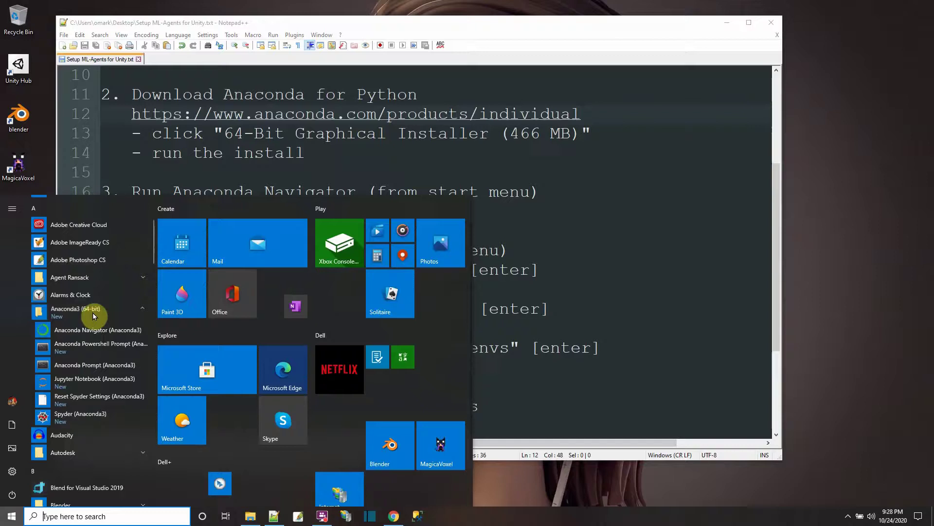
pyautogui.click(120, 331)
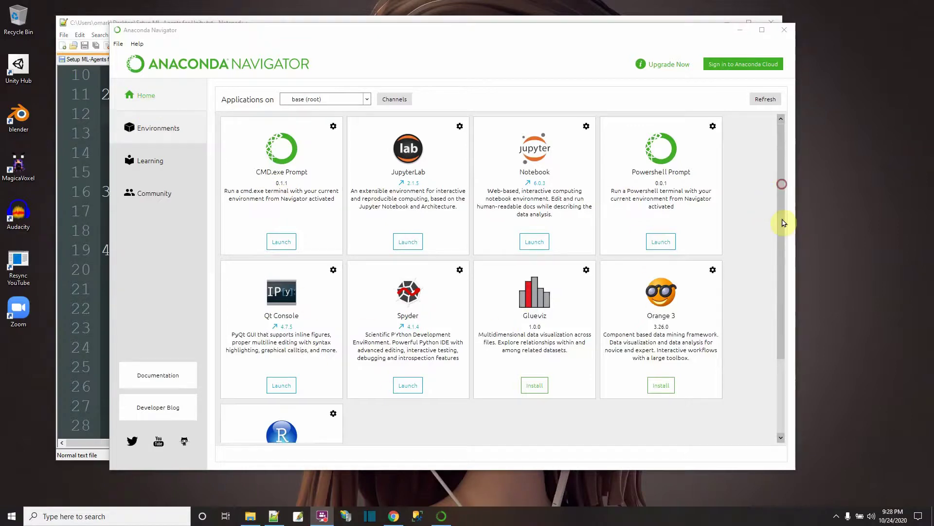
# Show the Environments page listing base (root) and unity_rl, checking base's launch options
pyautogui.click(155, 104)
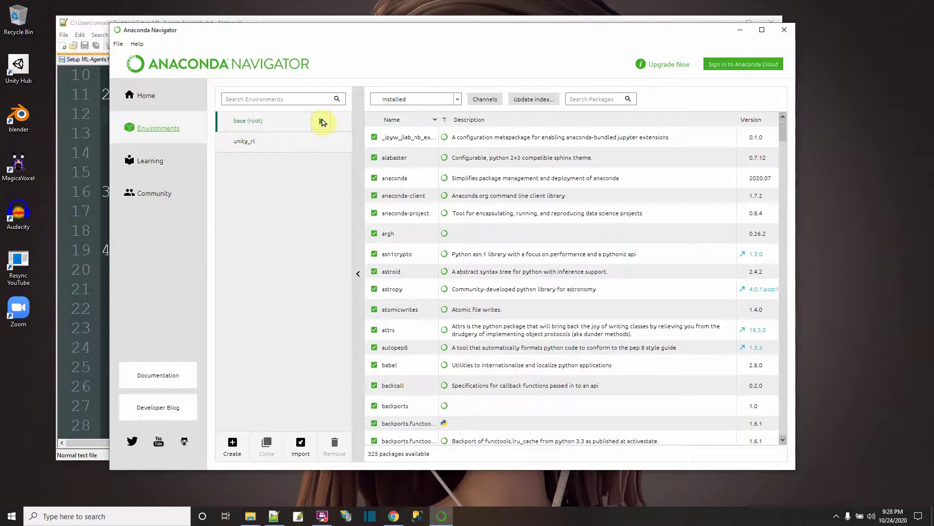
pyautogui.click(321, 121)
pyautogui.click(288, 210)
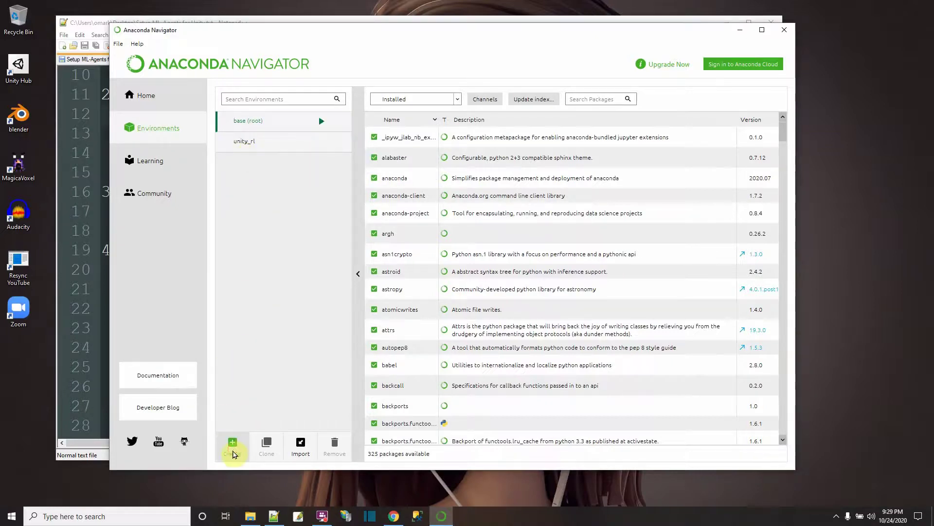
pyautogui.click(232, 444)
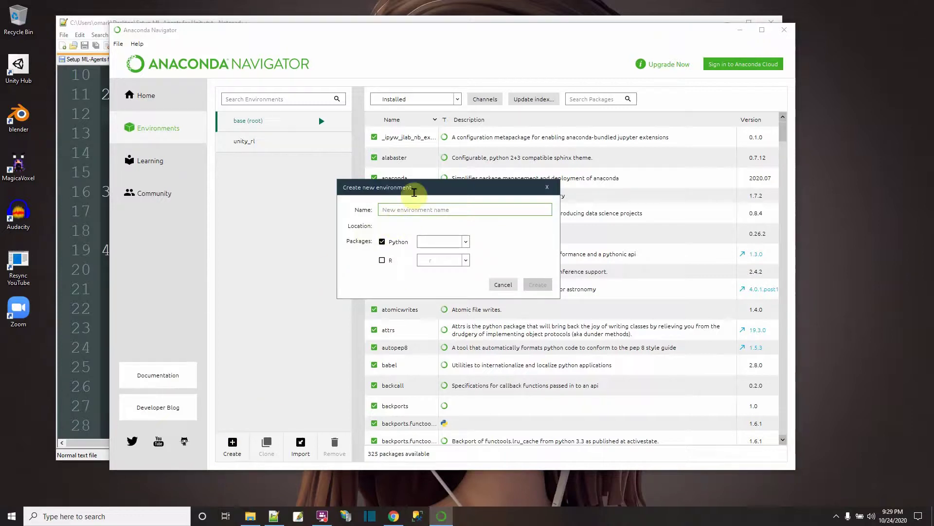
pyautogui.write('unit')
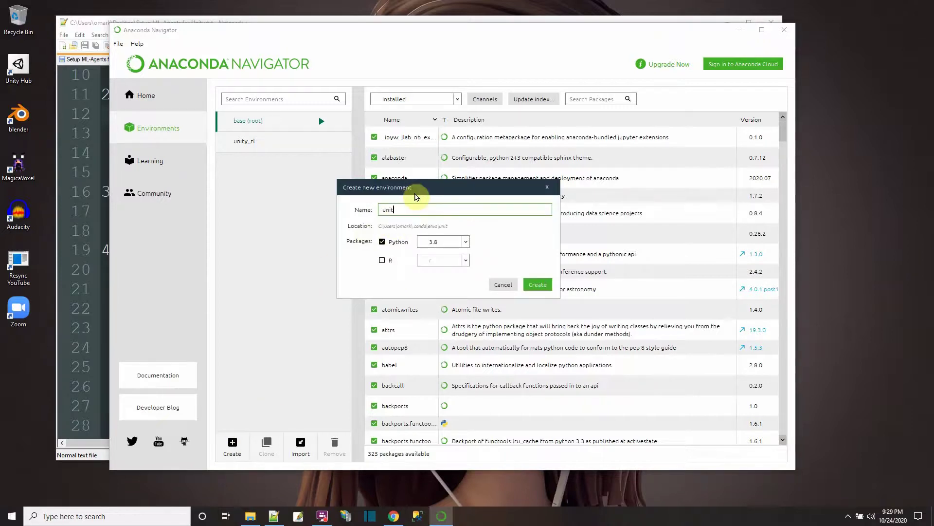
pyautogui.write('y_rl')
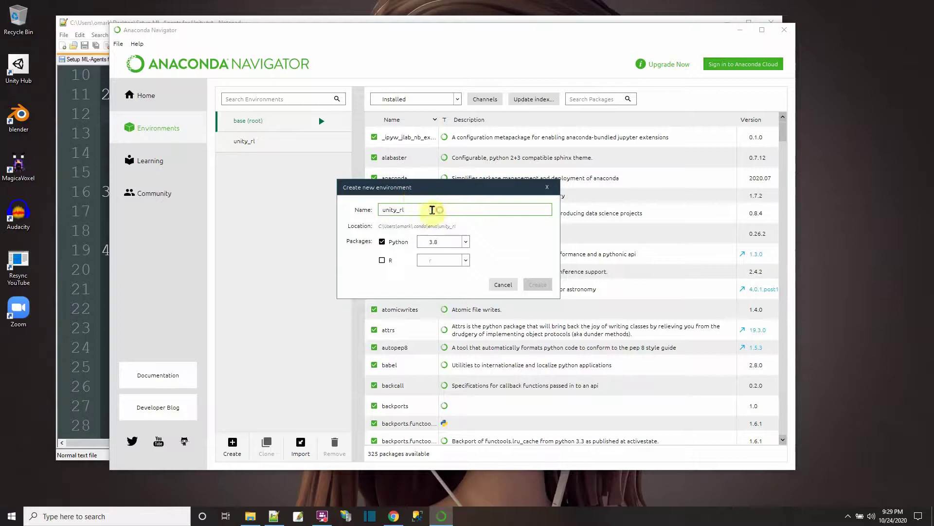
pyautogui.moveTo(432, 210); pyautogui.dragTo(364, 210)
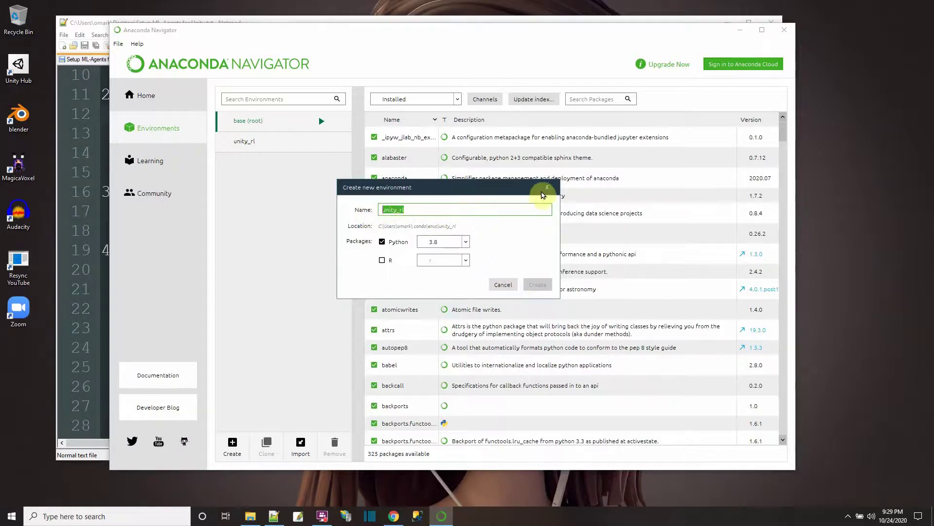
pyautogui.click(548, 187)
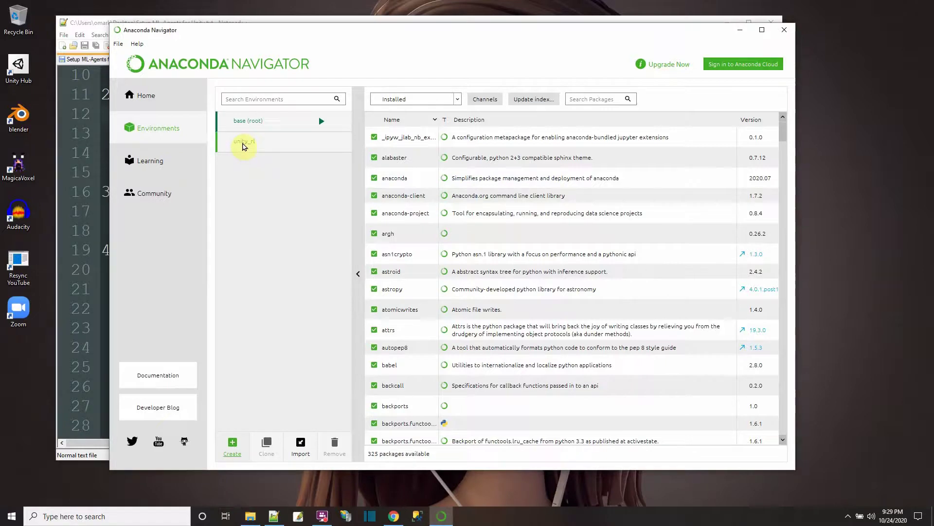
# Select unity_rl to browse its 50 installed packages, then return to the setup notes
pyautogui.click(246, 143)
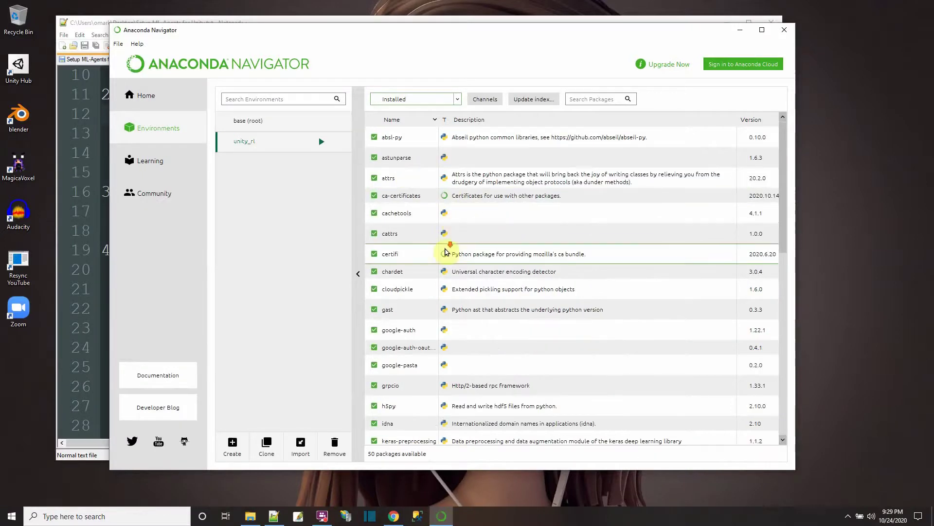
pyautogui.scroll(-2, 446, 251)
pyautogui.scroll(2, 445, 251)
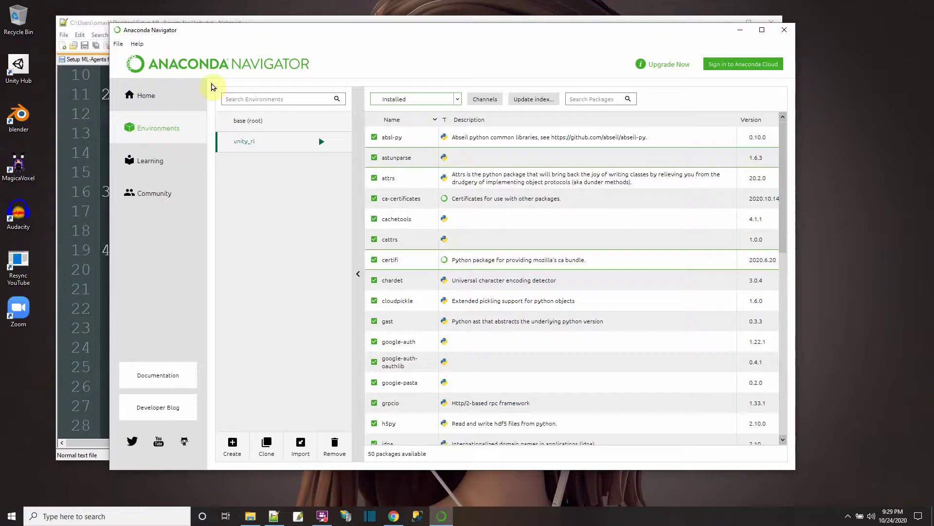
pyautogui.scroll(-10, 432, 236)
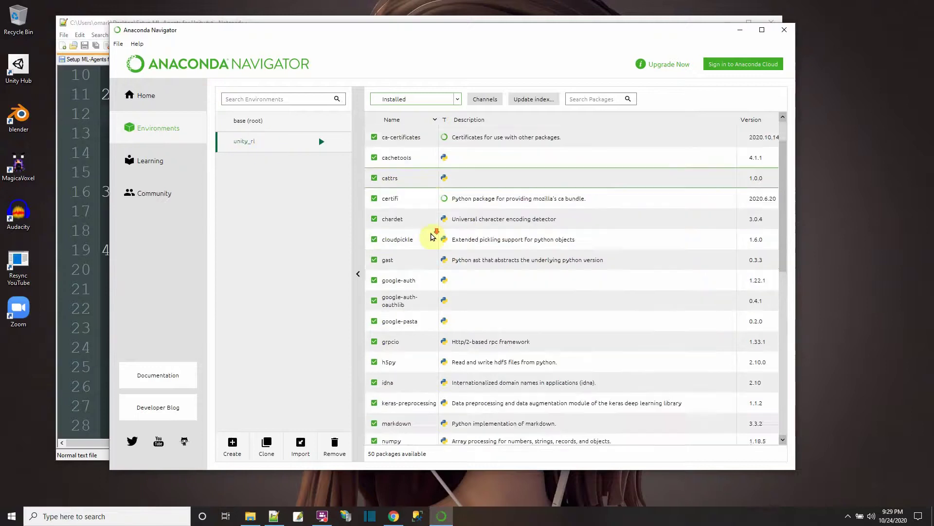
pyautogui.scroll(-3, 432, 239)
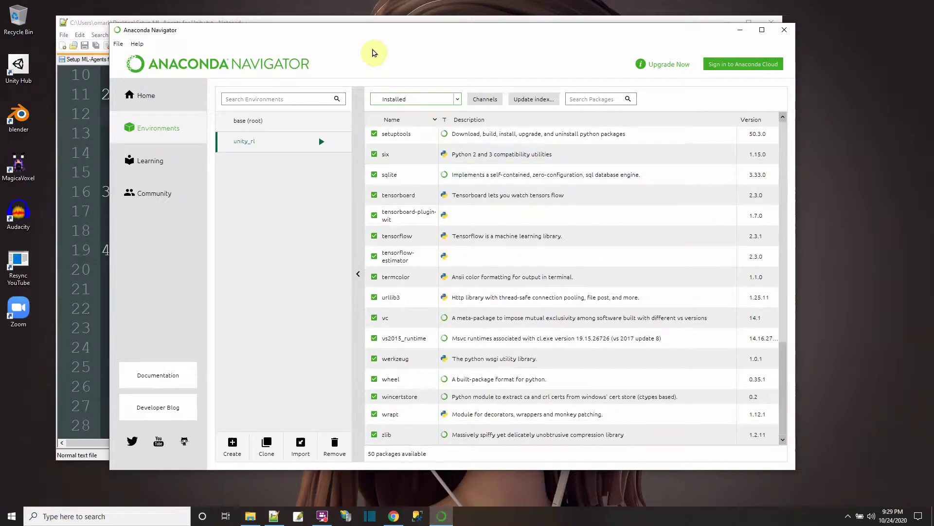
pyautogui.moveTo(367, 37); pyautogui.dragTo(567, 65)
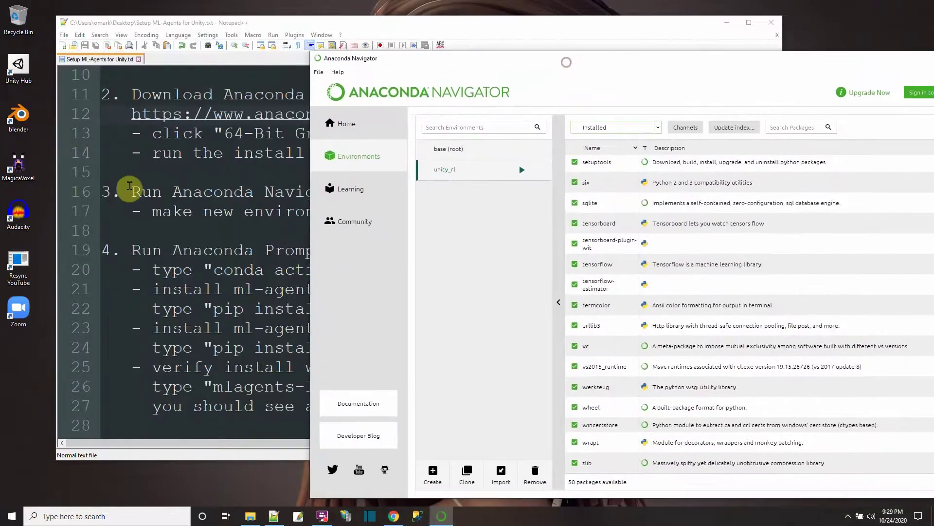
pyautogui.click(232, 32)
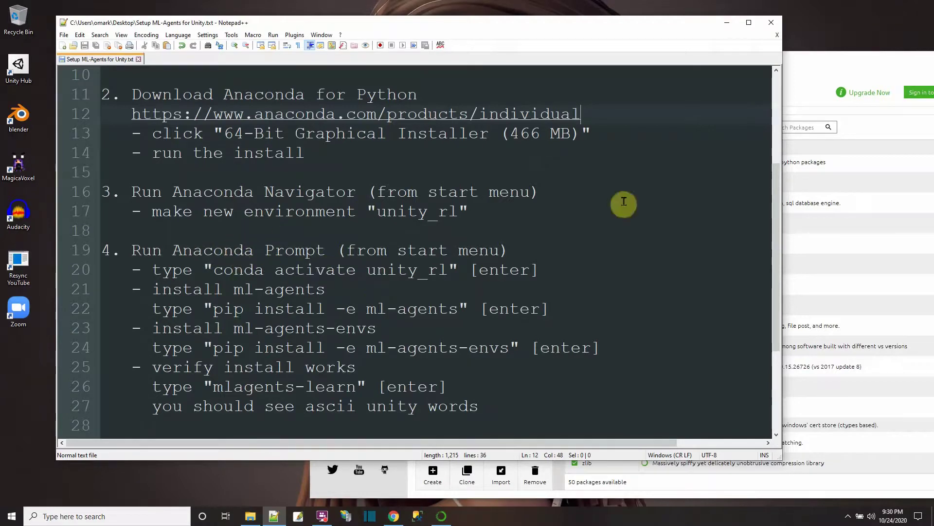
# Open a terminal in the unity_rl environment, then minimize Navigator and clear the desktop
pyautogui.click(830, 61)
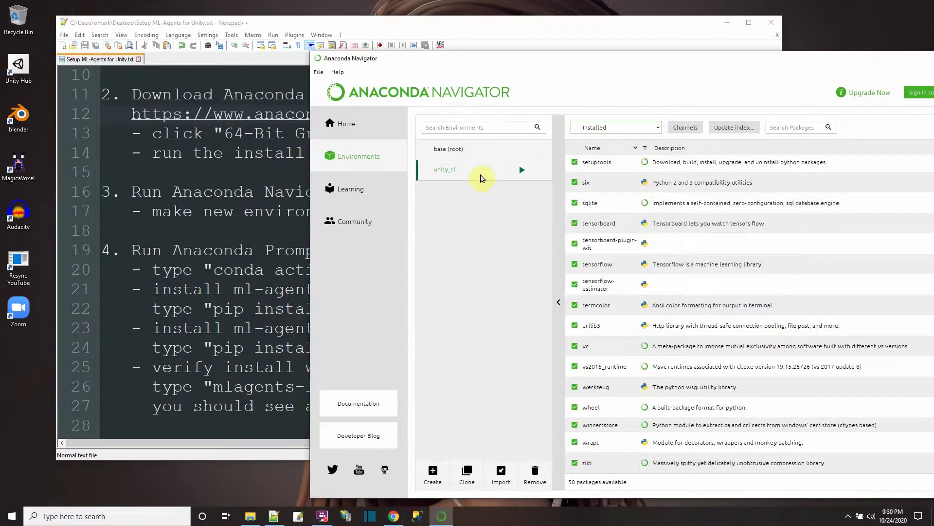
pyautogui.click(522, 172)
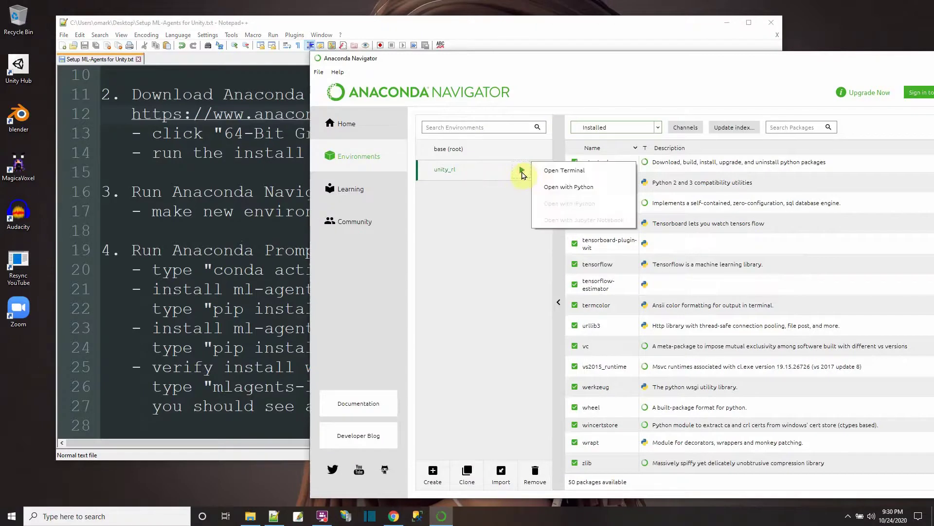
pyautogui.click(567, 171)
pyautogui.moveTo(254, 10); pyautogui.dragTo(426, 147)
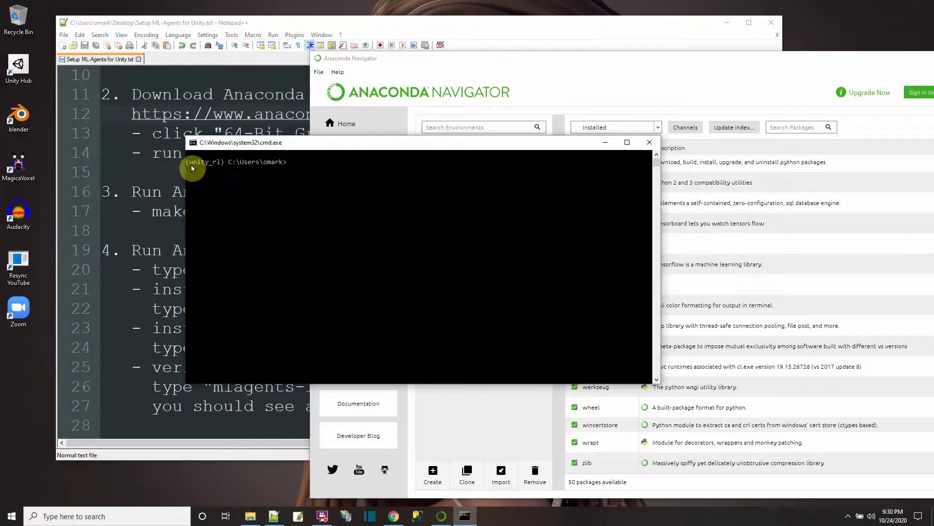
pyautogui.click(579, 65)
pyautogui.click(441, 515)
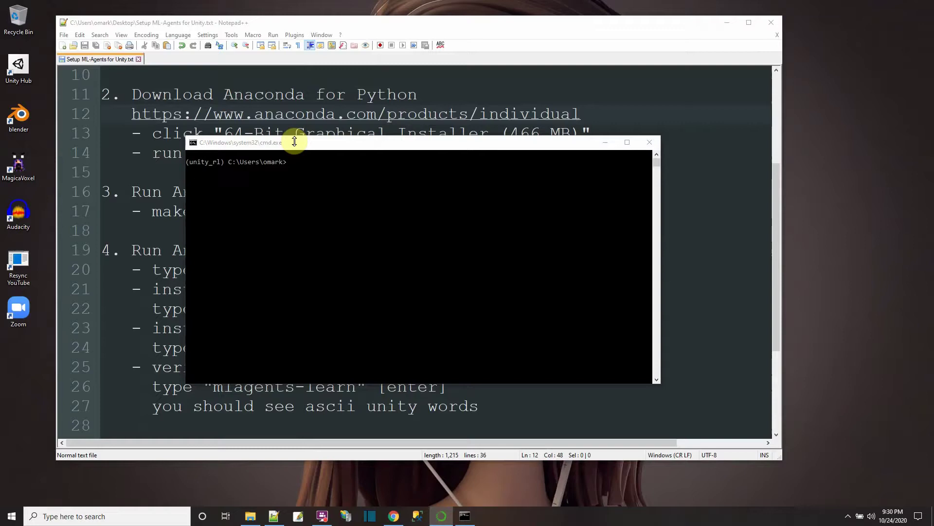
pyautogui.moveTo(292, 142); pyautogui.dragTo(429, 133)
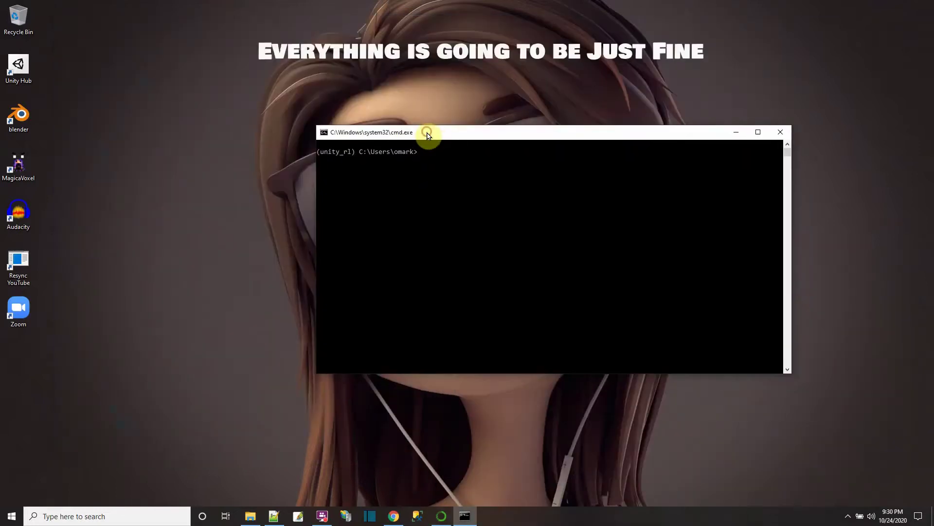
# Restore the ML-Agents setup notes and raise the unity_rl Command Prompt in front of them
pyautogui.click(441, 515)
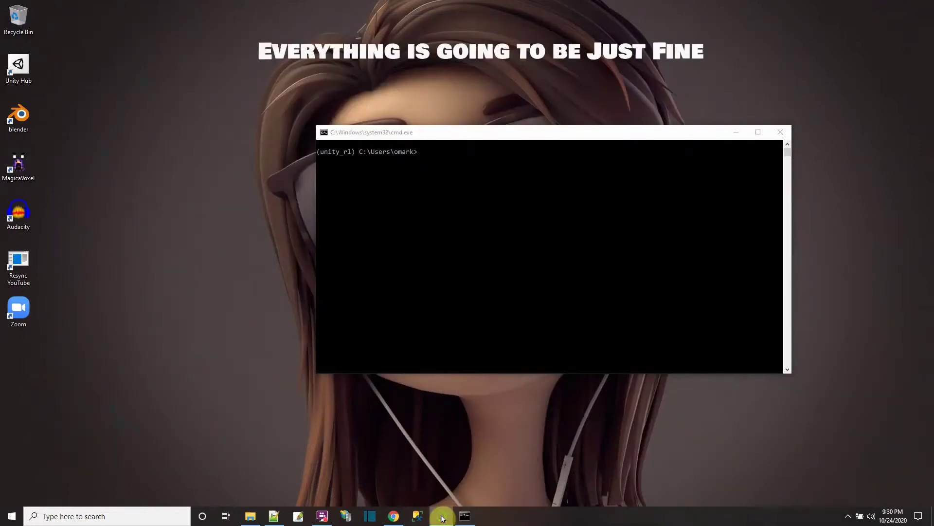
pyautogui.click(392, 517)
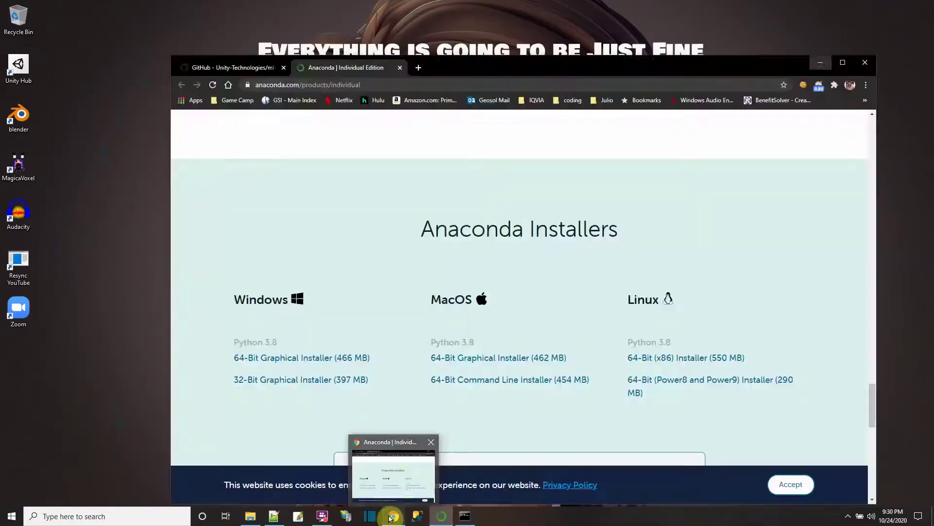
pyautogui.click(391, 516)
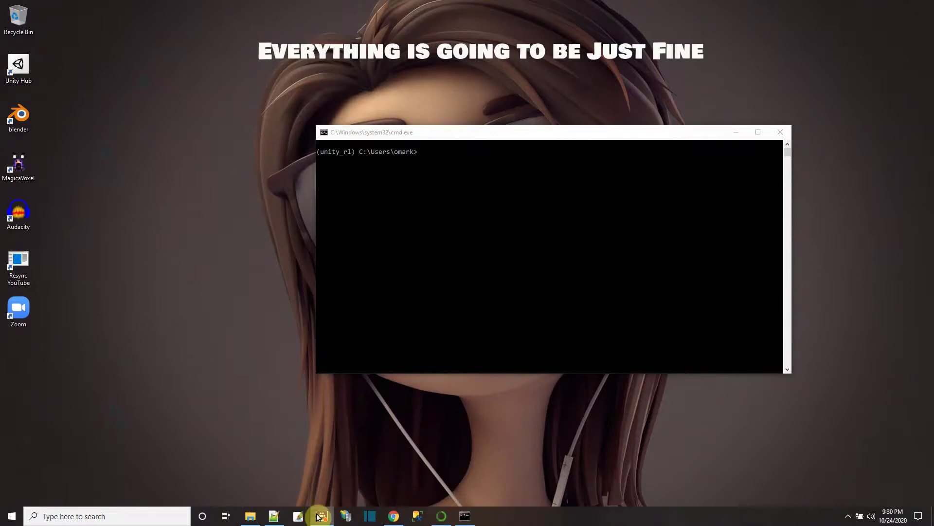
pyautogui.click(316, 516)
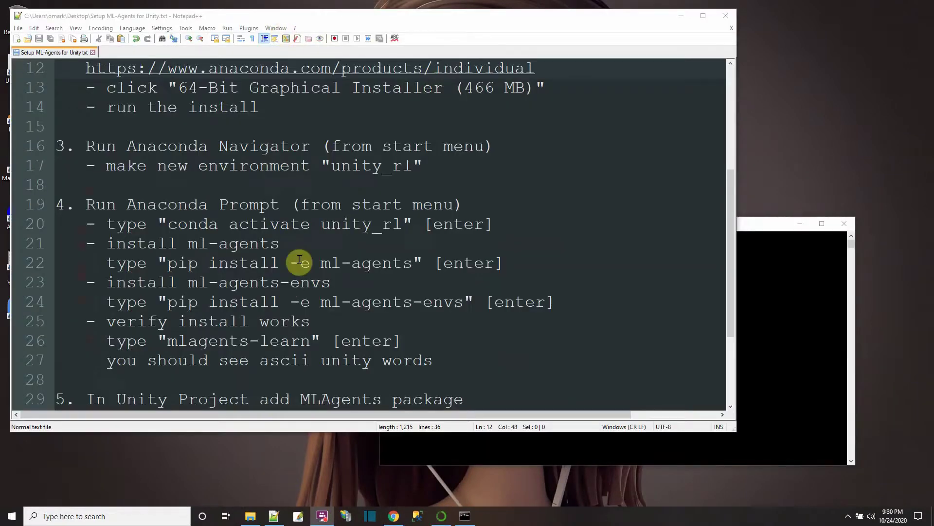
pyautogui.click(758, 226)
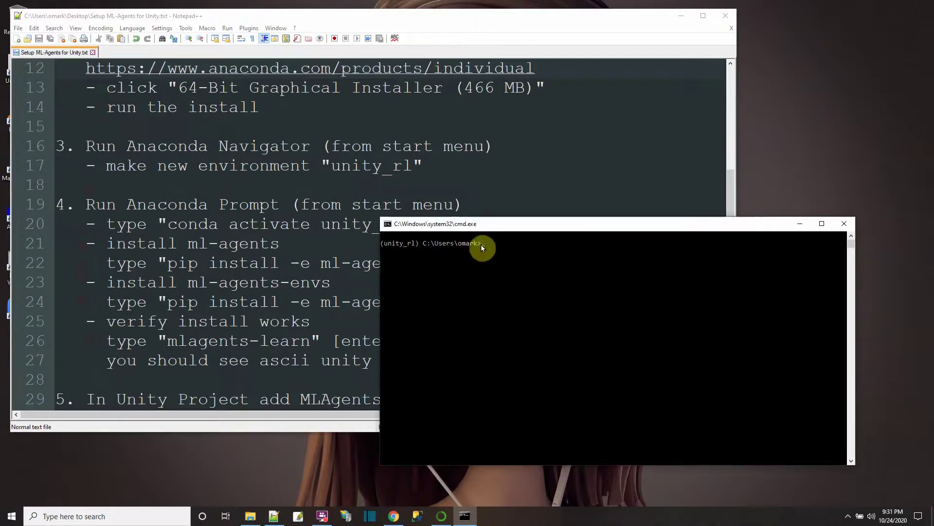
# Run 'conda activate unity_rl' in Command Prompt and shift the window to reveal the notes
pyautogui.moveTo(485, 229); pyautogui.dragTo(480, 261)
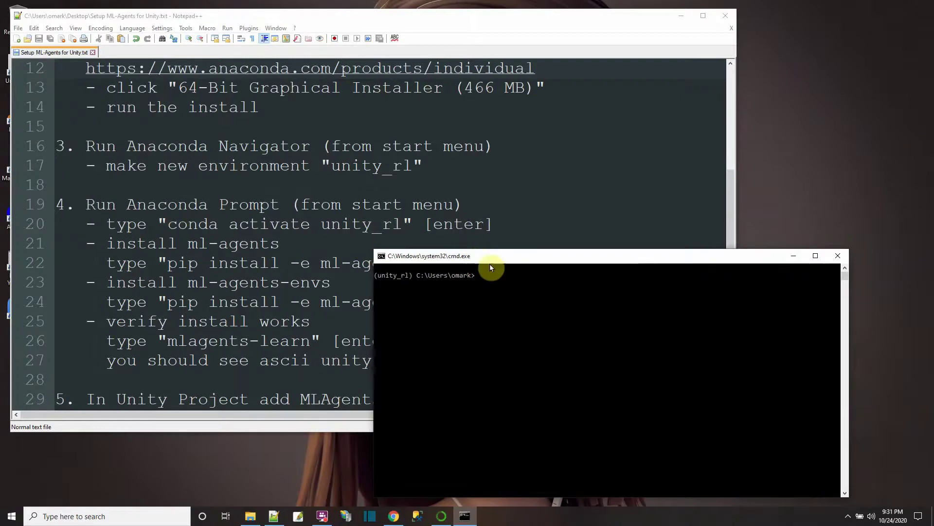
pyautogui.write('conda activate unit')
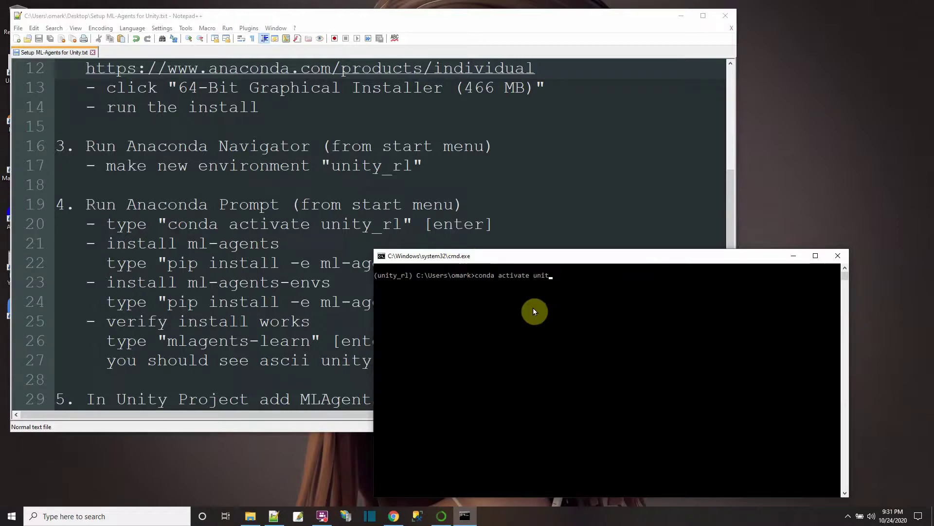
pyautogui.write('y_rl')
pyautogui.press('Return')
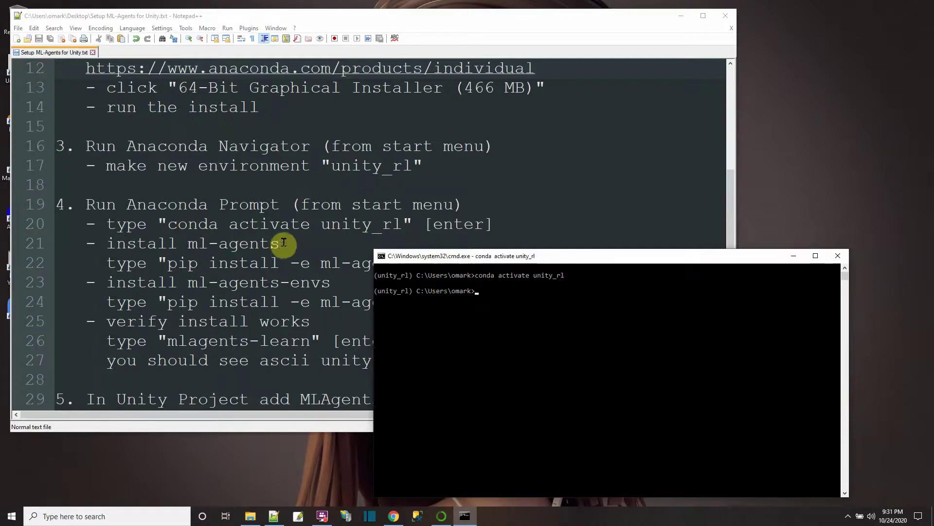
pyautogui.moveTo(453, 257); pyautogui.dragTo(506, 258)
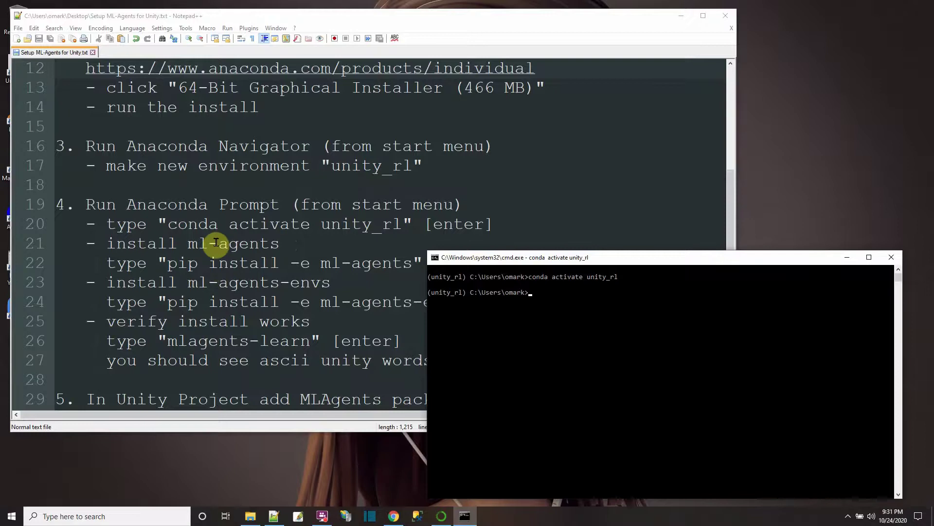
# Browse File Explorer to C:\Omar\UNITY\_Assets\ml-agents-release_8
pyautogui.click(250, 516)
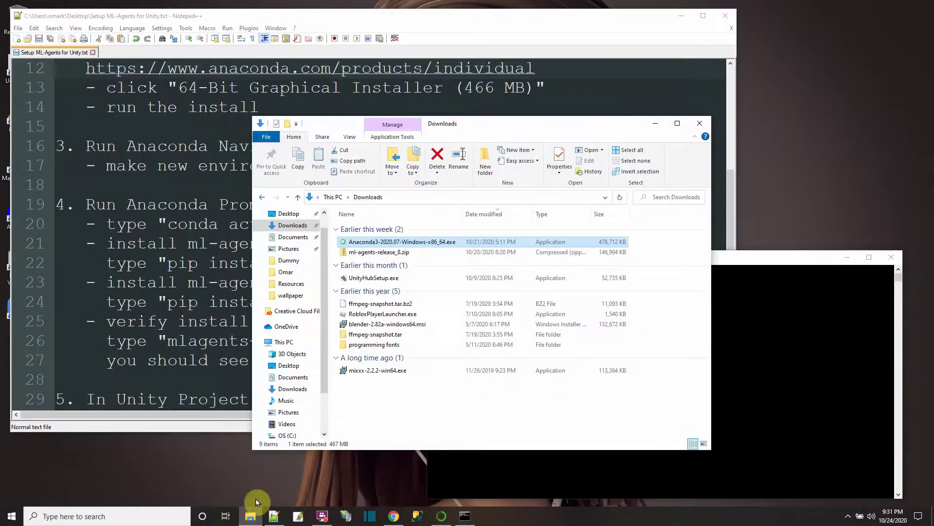
pyautogui.scroll(-2, 316, 360)
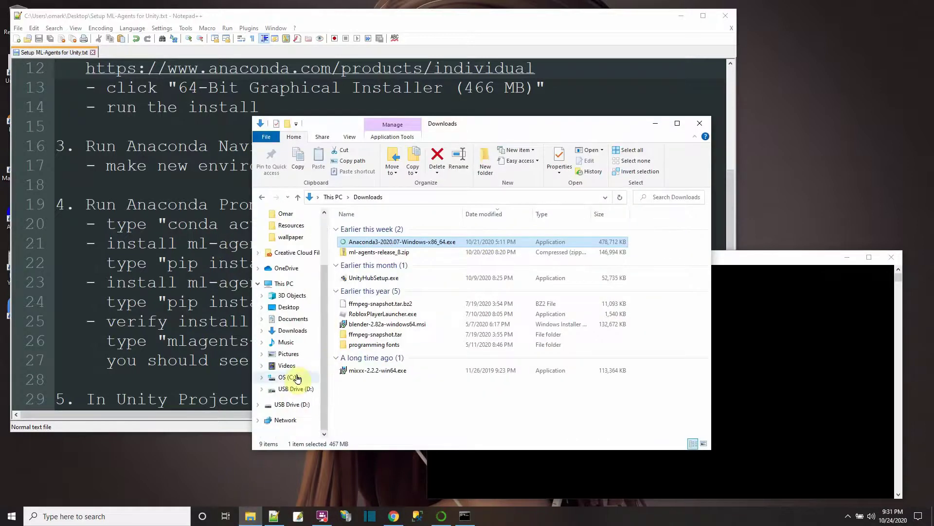
pyautogui.click(292, 377)
pyautogui.doubleClick(361, 340)
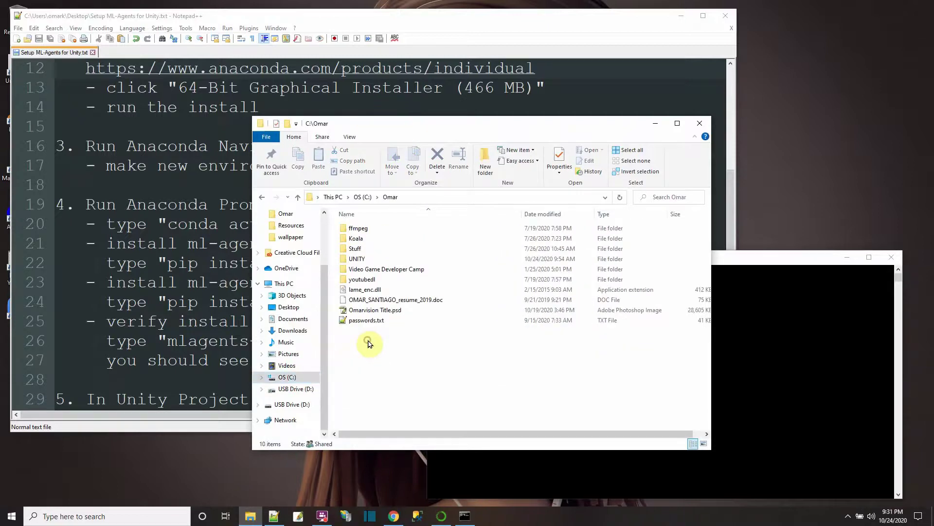
pyautogui.doubleClick(357, 258)
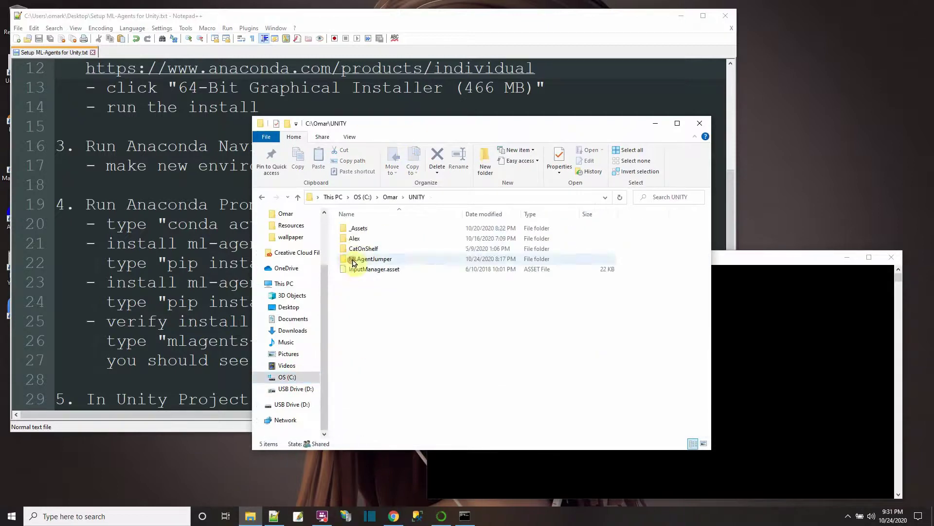
pyautogui.click(357, 229)
pyautogui.doubleClick(358, 230)
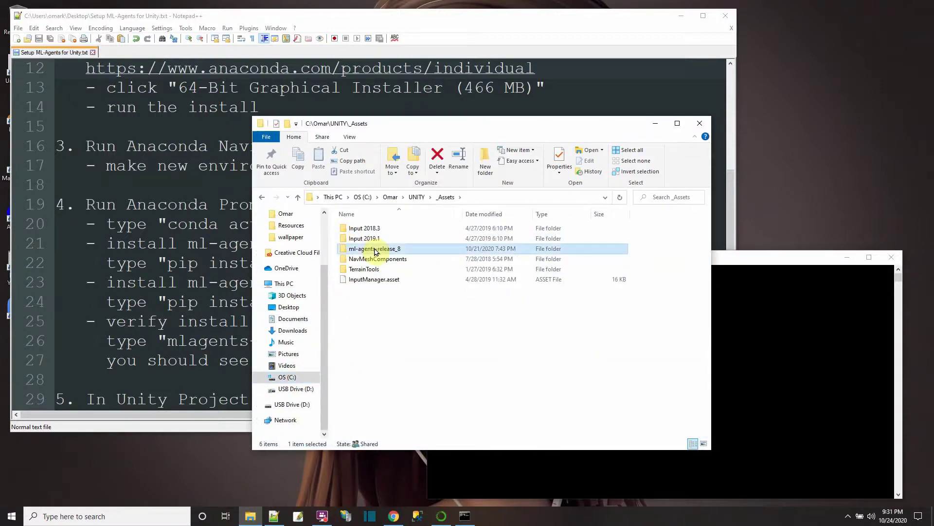
pyautogui.doubleClick(374, 248)
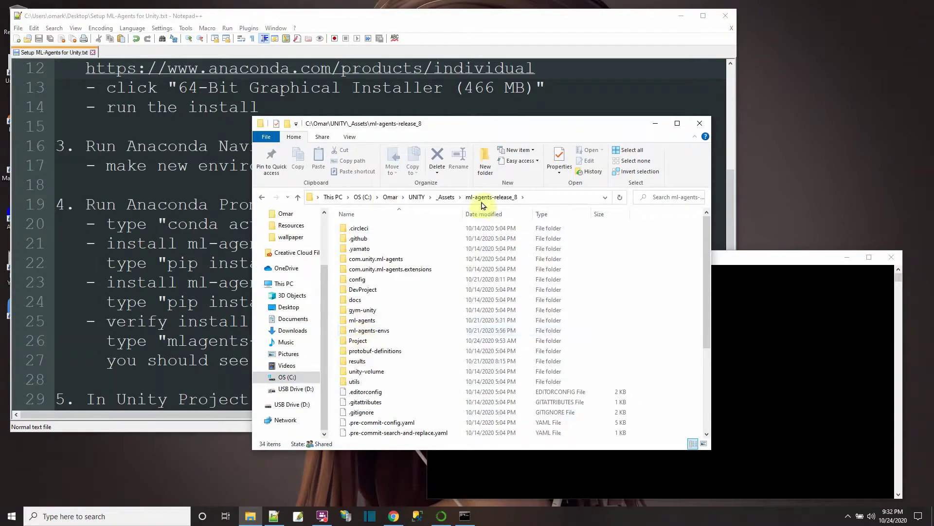
# Type 'pip install -e ml-agent' at the unity_rl terminal prompt
pyautogui.moveTo(458, 129); pyautogui.dragTo(423, 160)
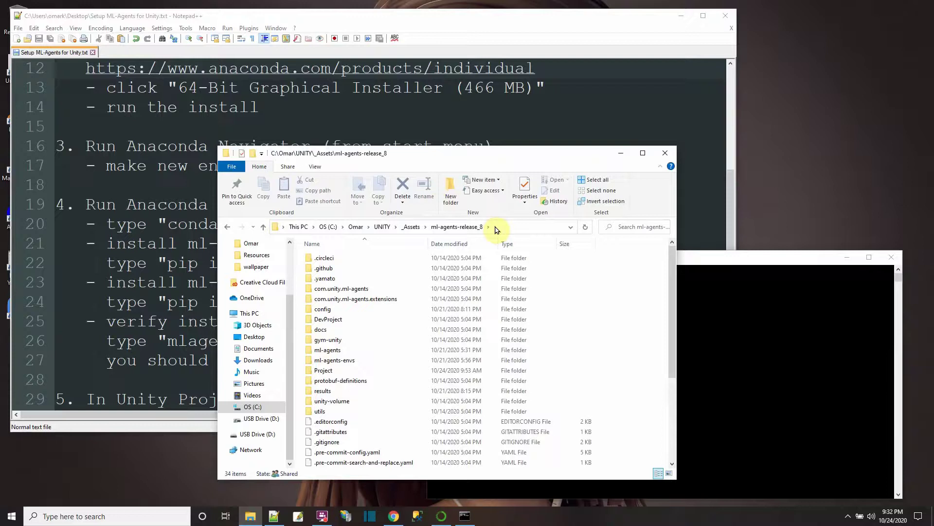
pyautogui.click(430, 24)
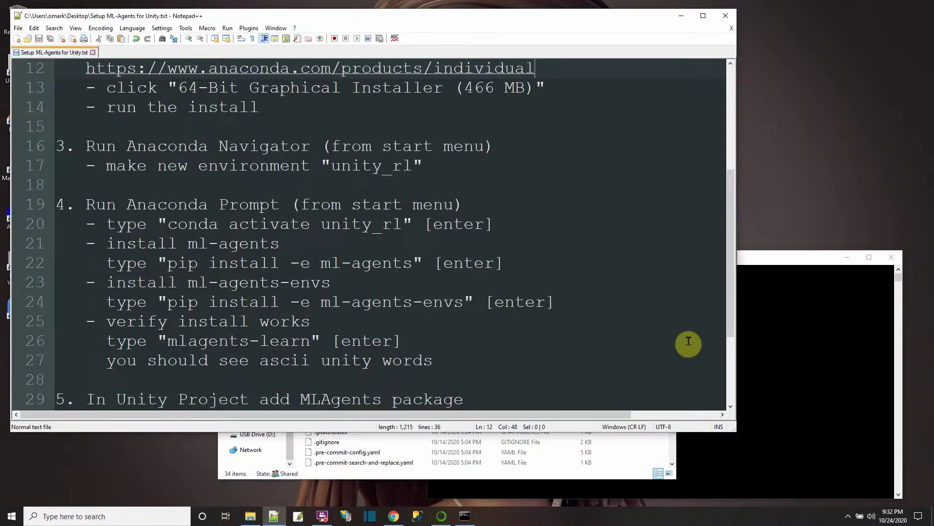
pyautogui.click(782, 340)
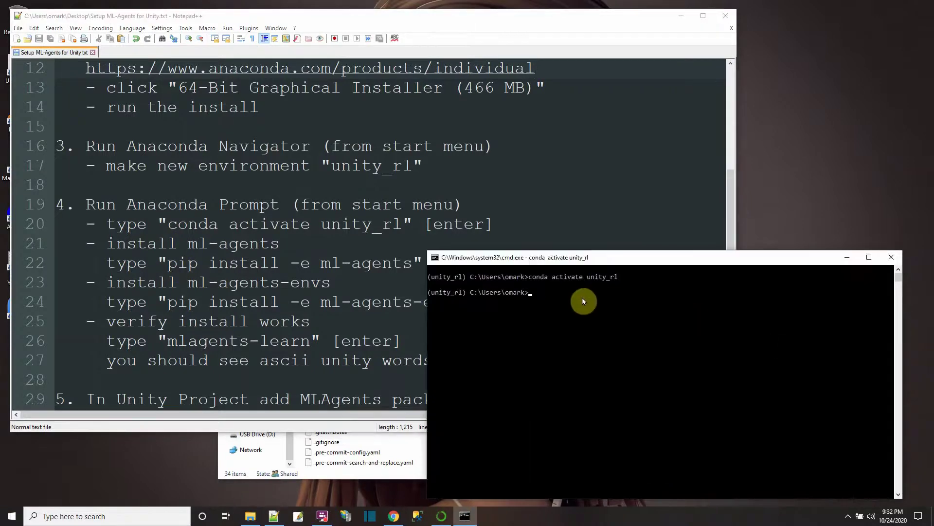
pyautogui.write('pip install -e ml-agents')
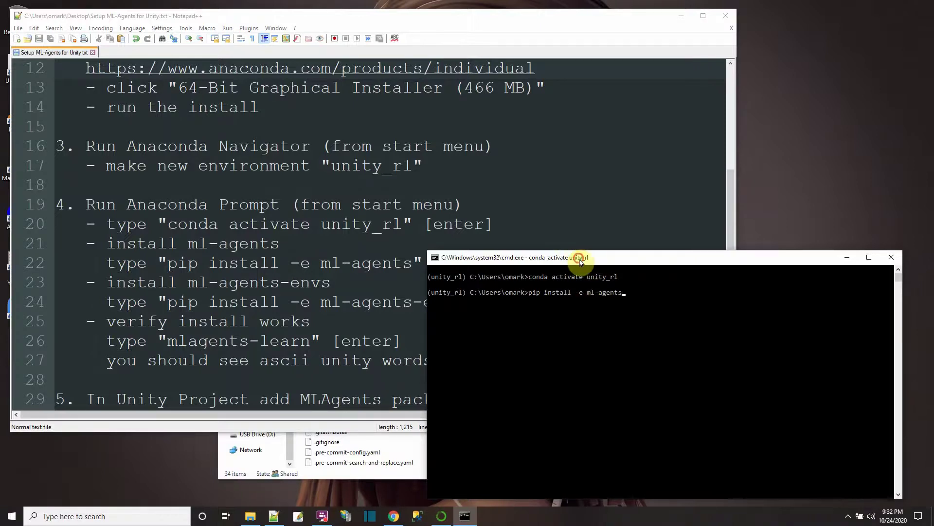
# Run the pip install, then copy the ml-agents-release_8 folder path as text from Explorer
pyautogui.moveTo(580, 262)
pyautogui.mouseDown()
pyautogui.moveTo(636, 279)
pyautogui.moveTo(586, 265)
pyautogui.mouseUp()
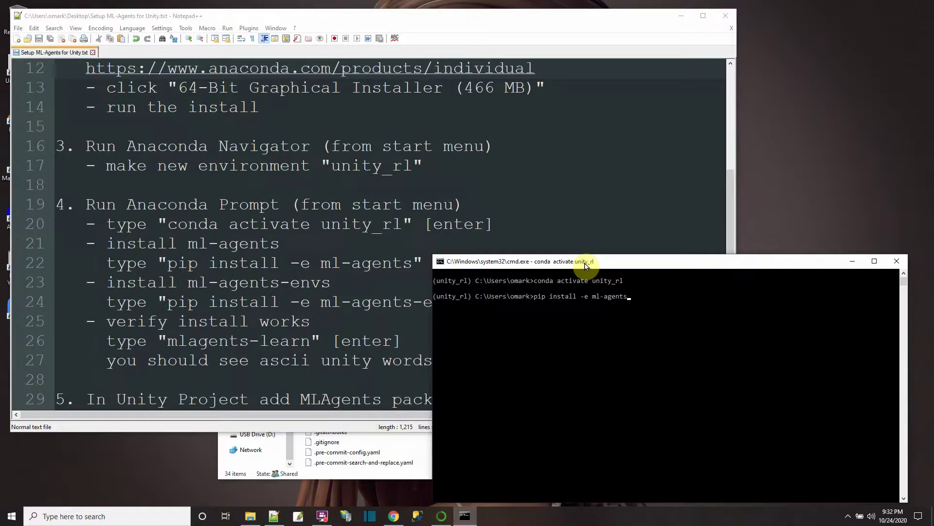
pyautogui.press('Return')
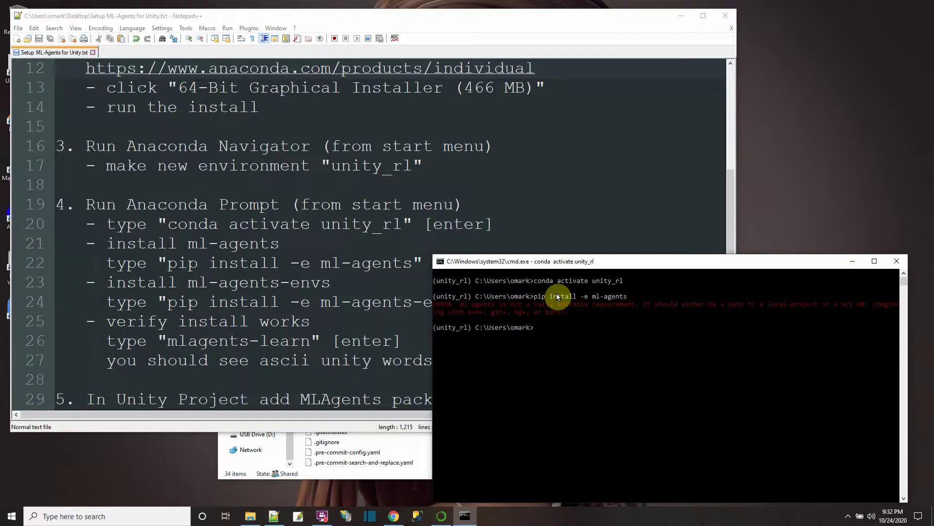
pyautogui.click(405, 471)
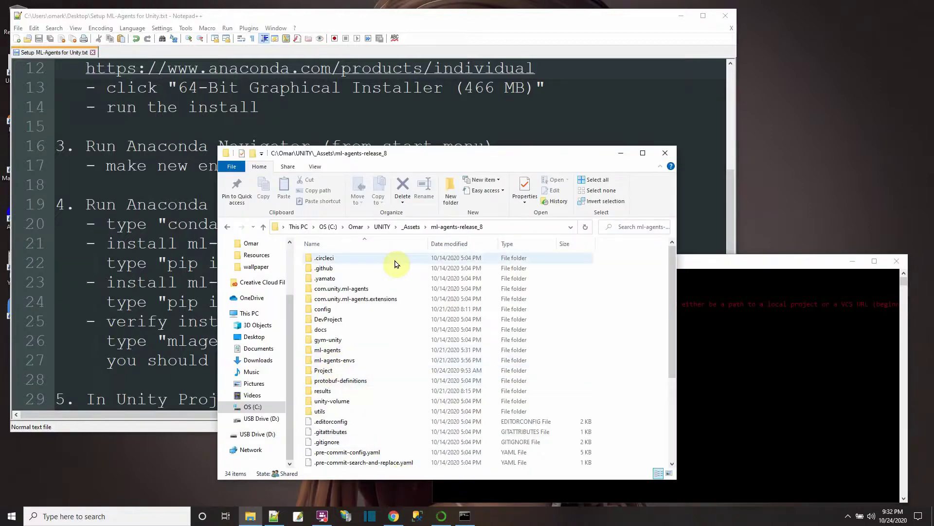
pyautogui.rightClick(492, 228)
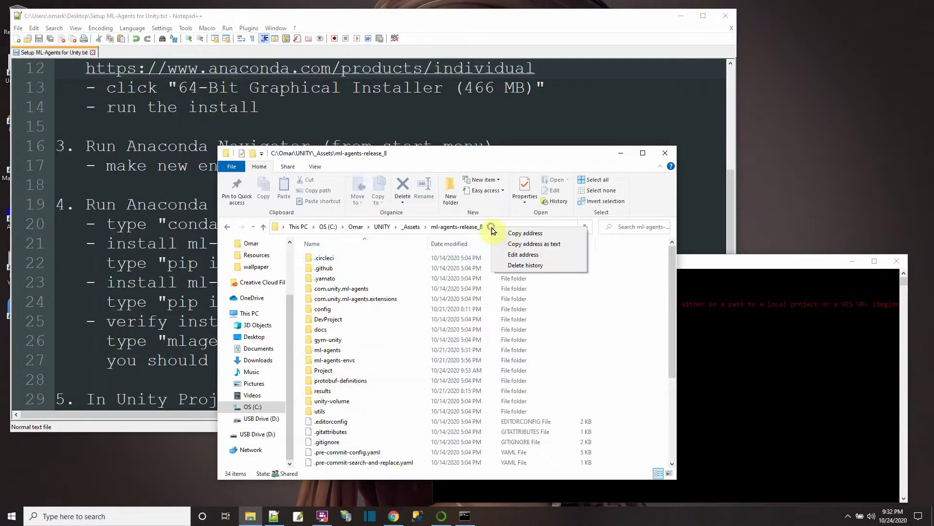
pyautogui.click(516, 243)
# cd into the pasted ml-agents-release_8 path and rerun the editable ml-agents pip install
pyautogui.click(751, 384)
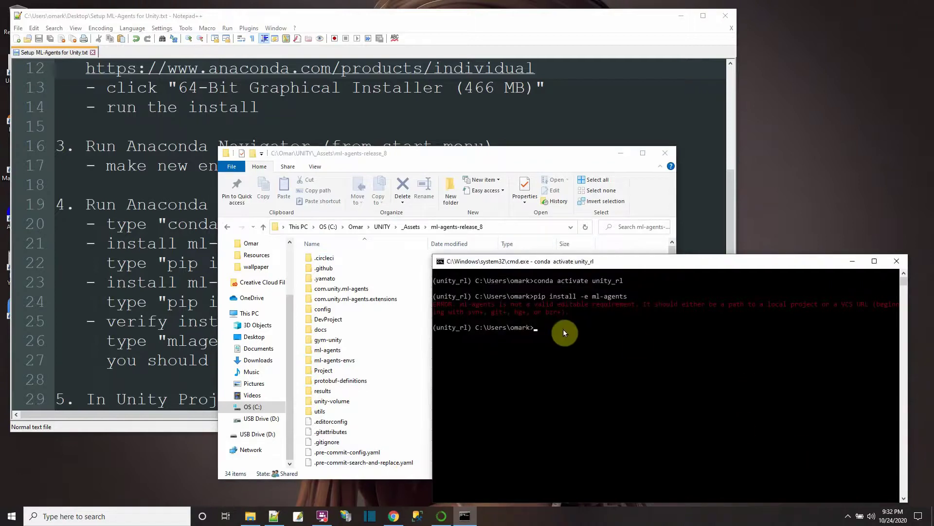
pyautogui.write('cd')
pyautogui.hotkey('ctrl', 'v')
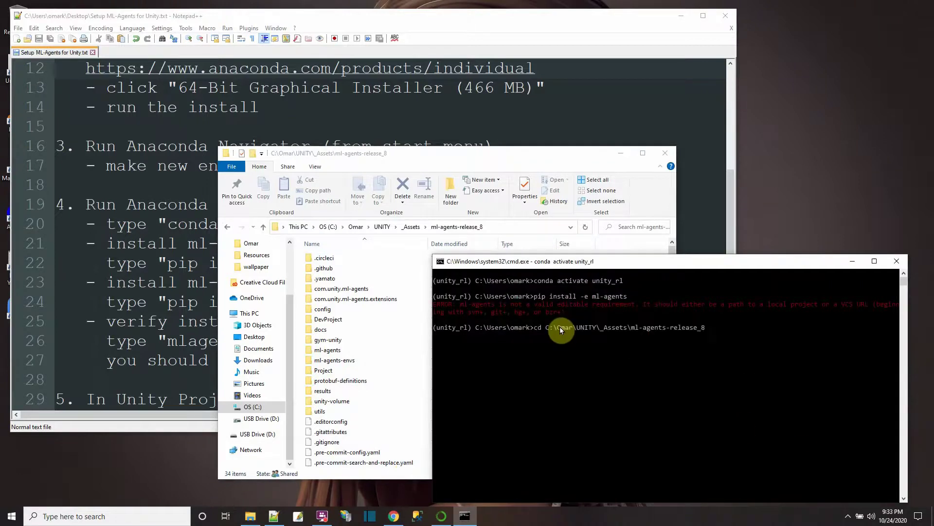
pyautogui.press('Return')
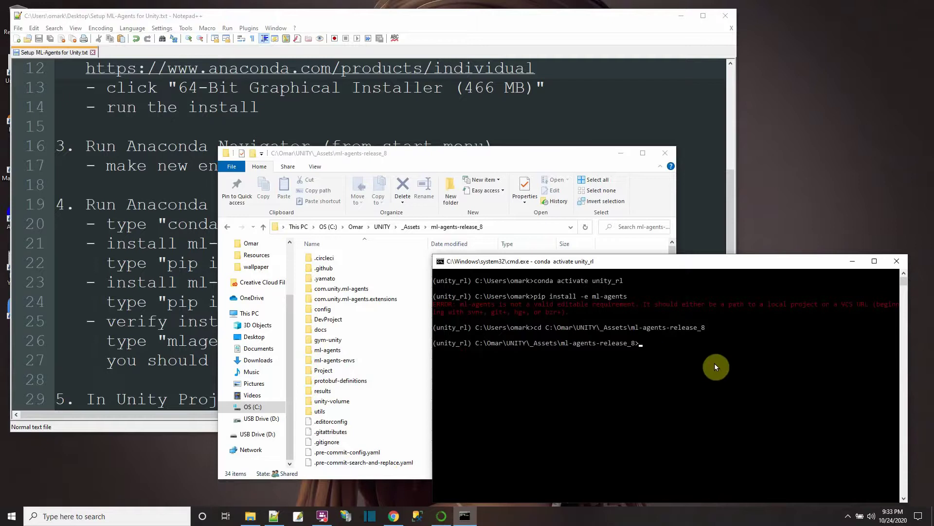
pyautogui.write('pip install -e ml-agents')
pyautogui.press('Return')
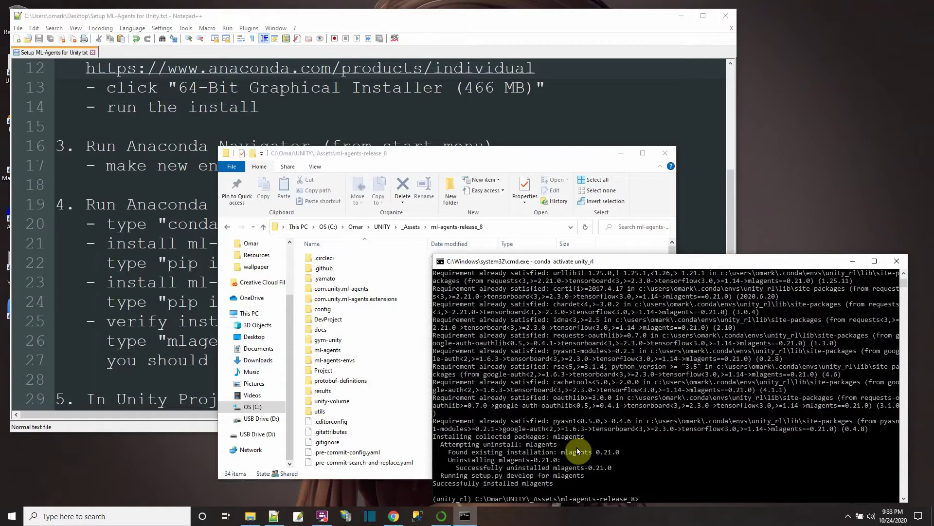
pyautogui.scroll(-2, 629, 395)
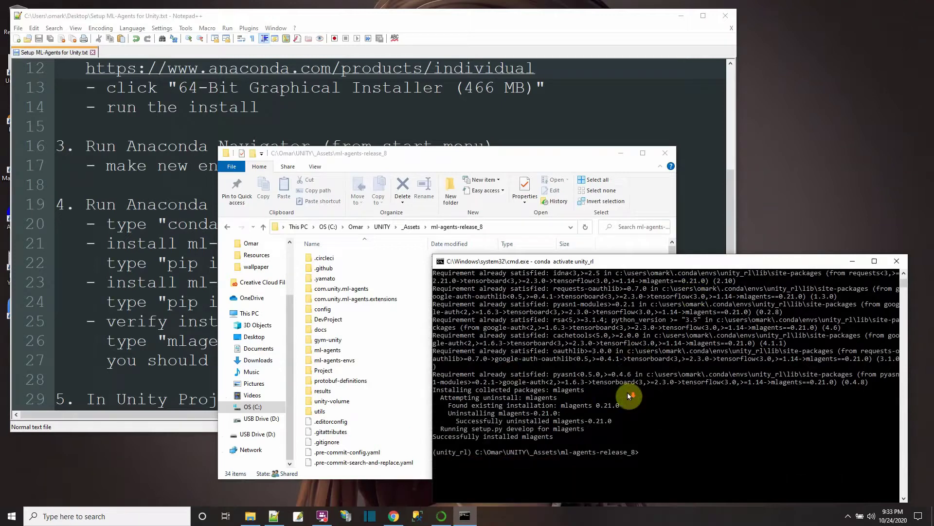
# Check the ml-agents install step in the setup notes, then refocus the console
pyautogui.click(604, 263)
pyautogui.moveTo(604, 264); pyautogui.dragTo(603, 218)
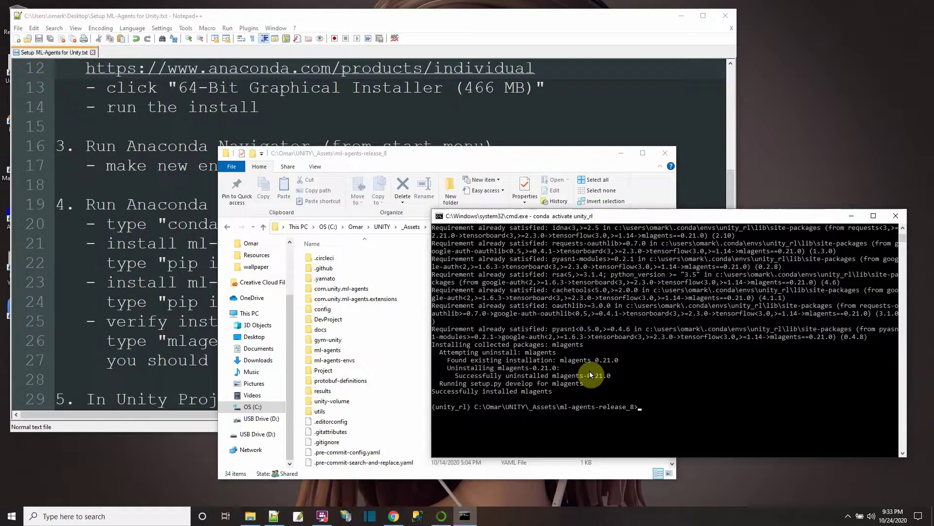
pyautogui.click(156, 286)
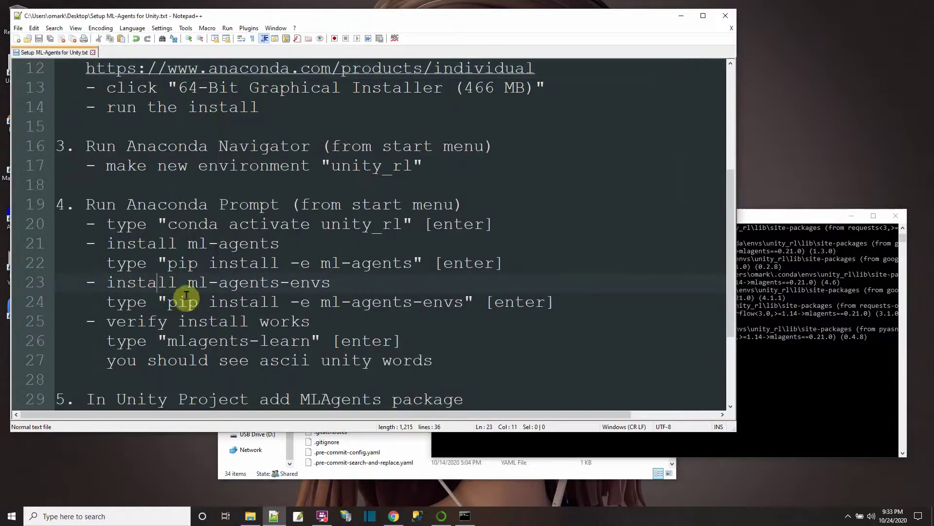
pyautogui.click(218, 247)
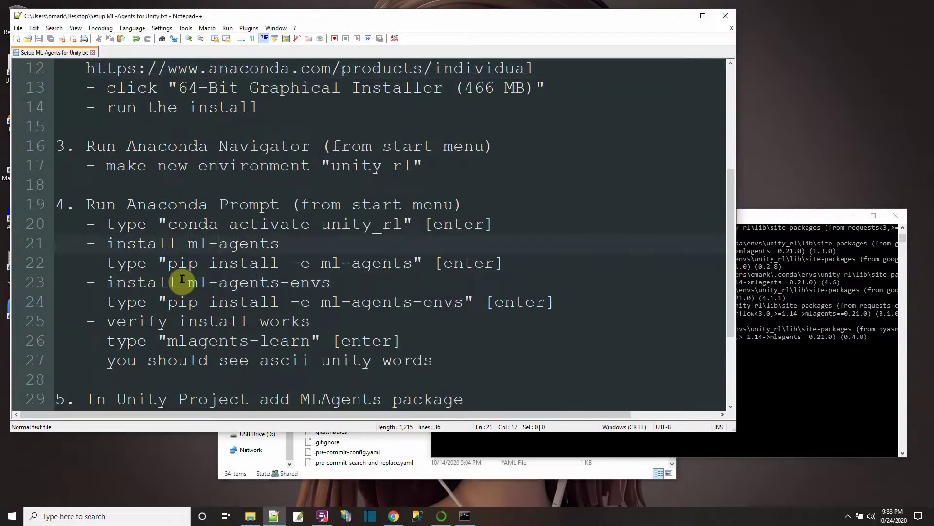
pyautogui.click(826, 400)
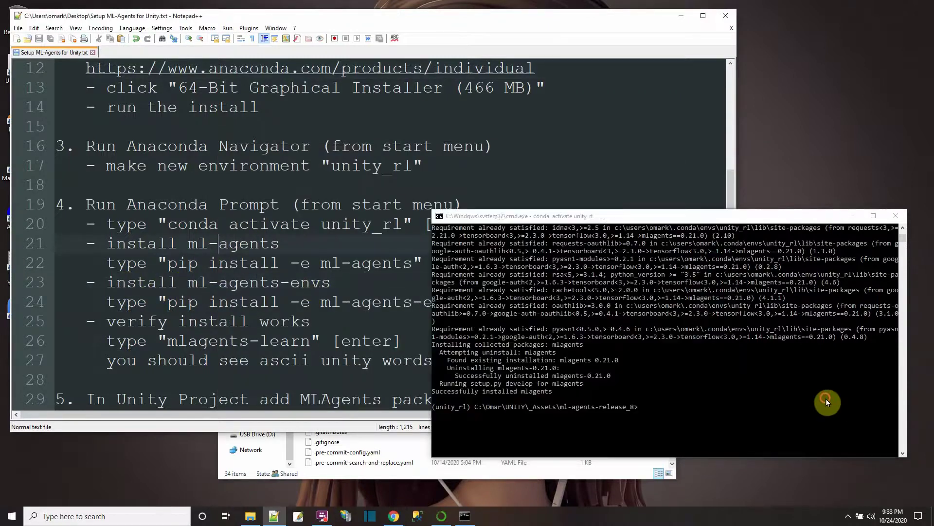
pyautogui.click(674, 401)
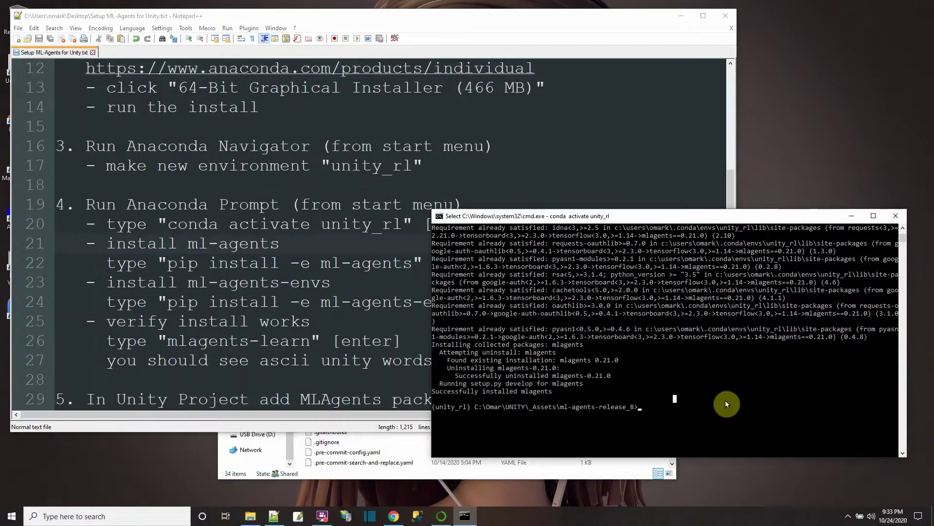
# Run 'pip install -e ml-agents-envs' until it reports Successfully installed mlagents-envs
pyautogui.write('pip install ')
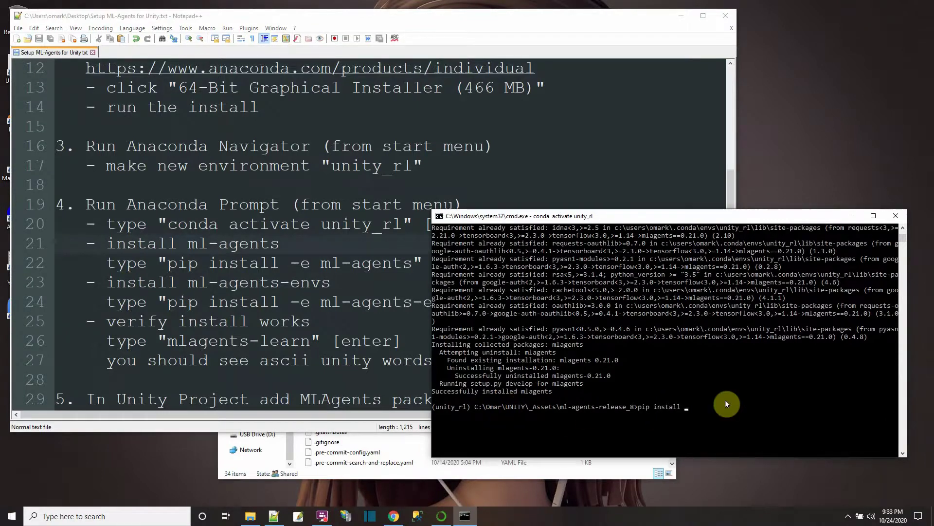
pyautogui.write('-e')
pyautogui.scroll(-3, 346, 224)
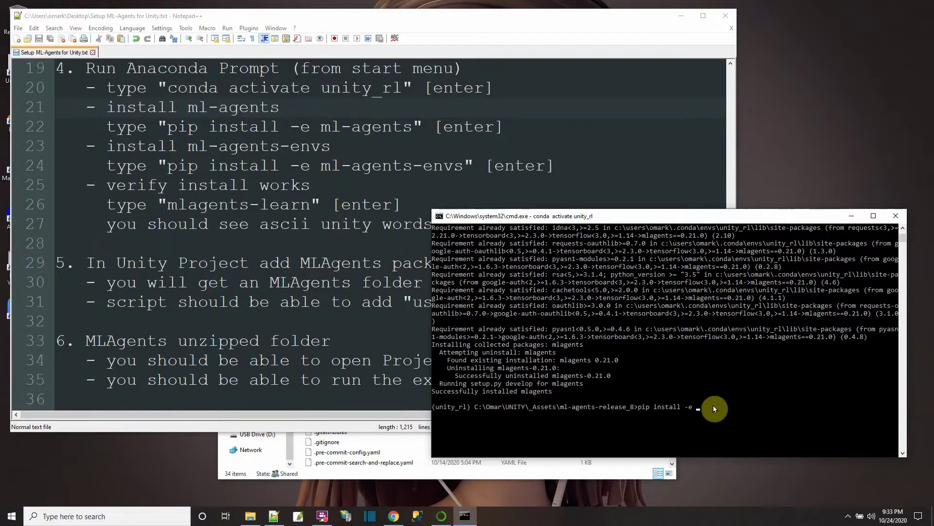
pyautogui.write('ml-agents-envs')
pyautogui.press('Return')
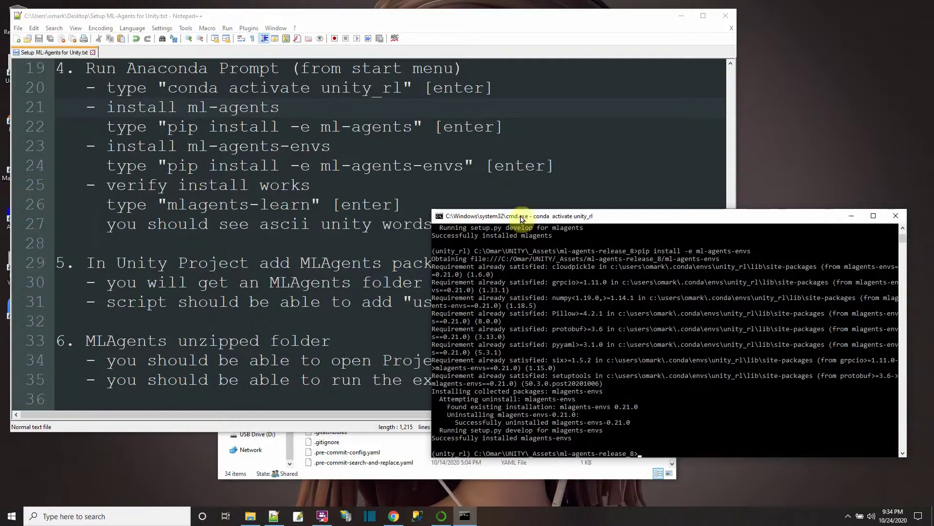
pyautogui.moveTo(522, 218); pyautogui.dragTo(521, 251)
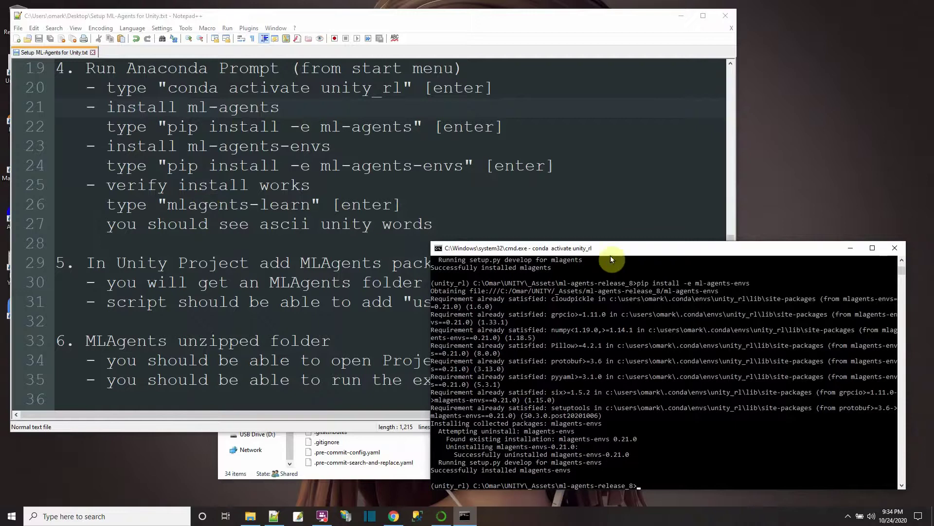
pyautogui.moveTo(610, 248); pyautogui.dragTo(613, 237)
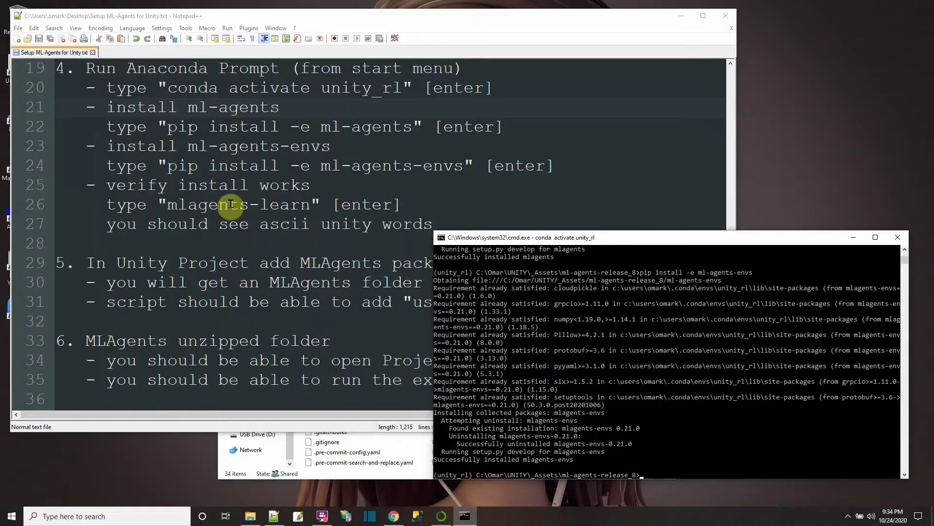
pyautogui.scroll(-2, 650, 417)
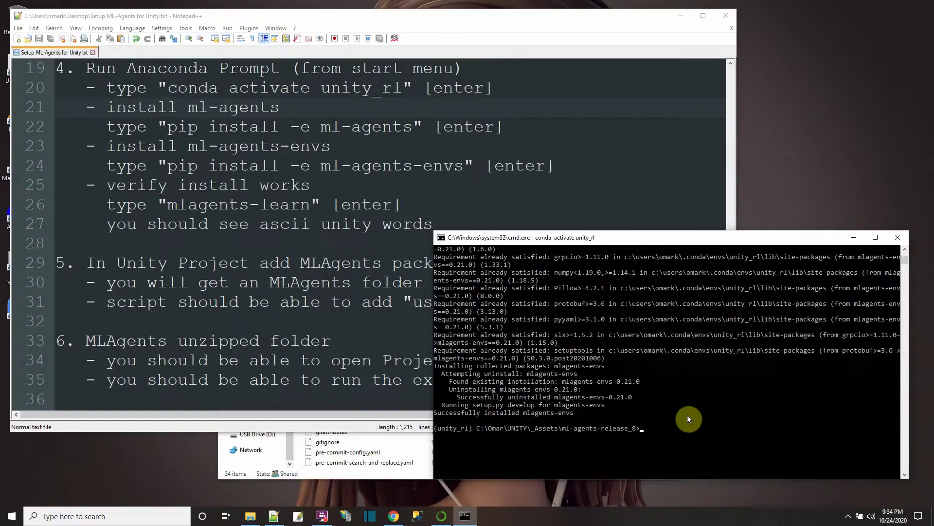
# Run mlagents-learn and confirm the ASCII Unity logo and ml-agents 0.21.0 in the output
pyautogui.write('mlagents-learn')
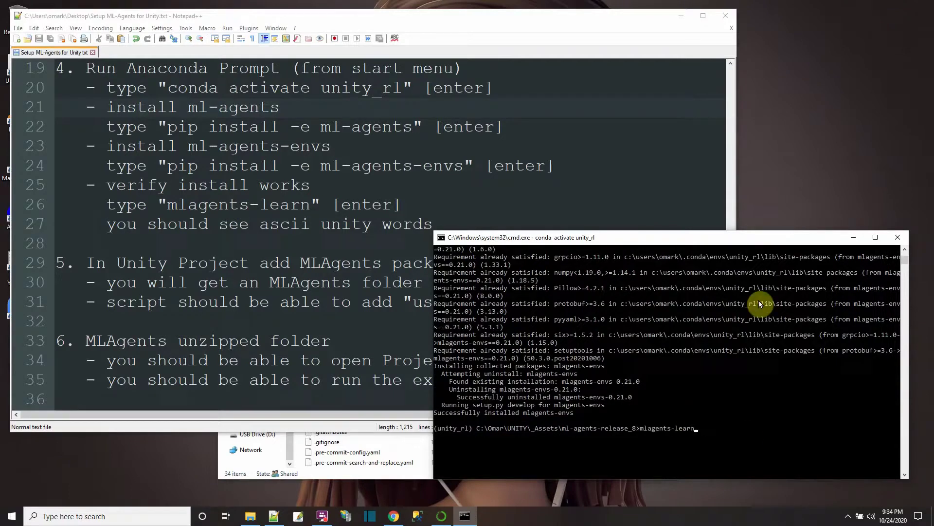
pyautogui.press('Return')
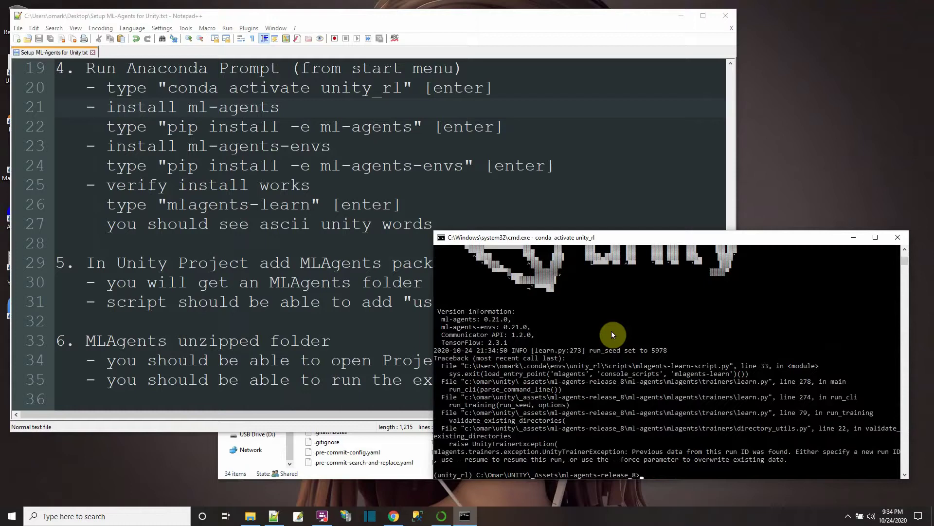
pyautogui.scroll(7, 599, 342)
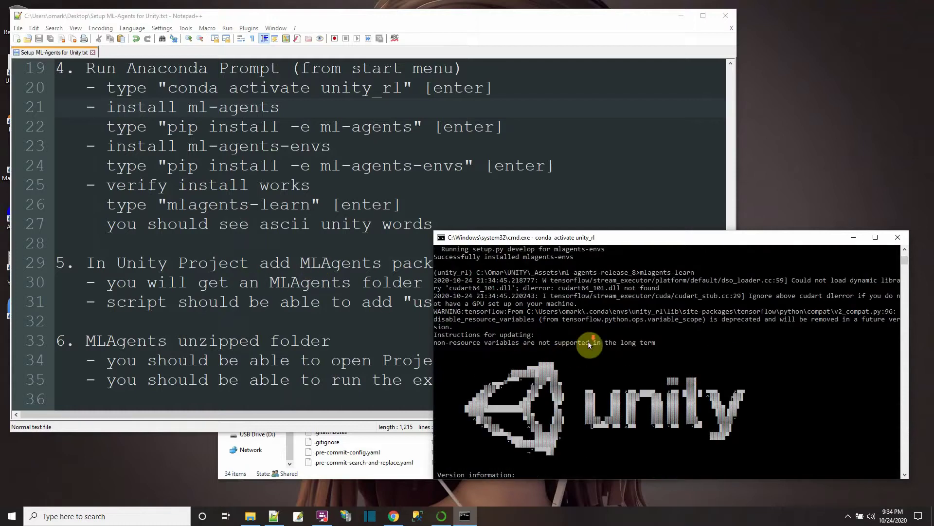
pyautogui.scroll(-6, 588, 341)
pyautogui.scroll(-4, 598, 339)
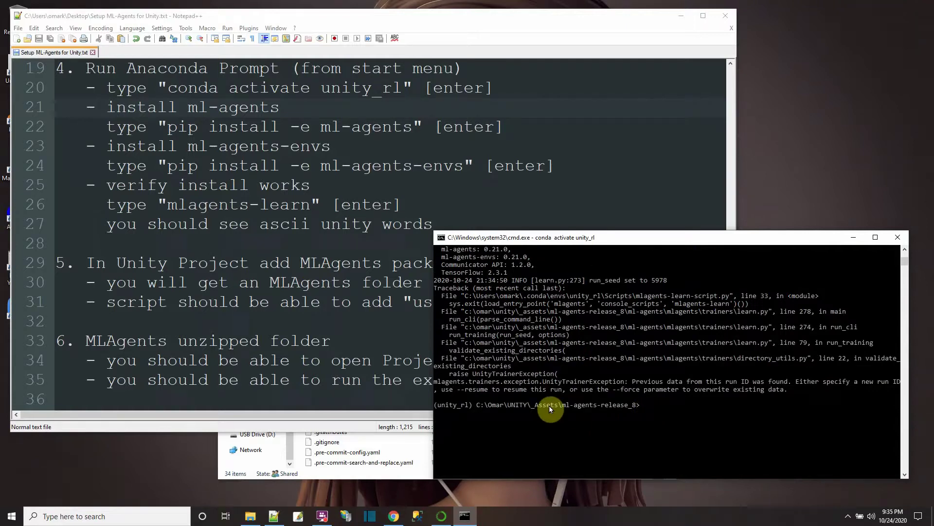
pyautogui.click(340, 301)
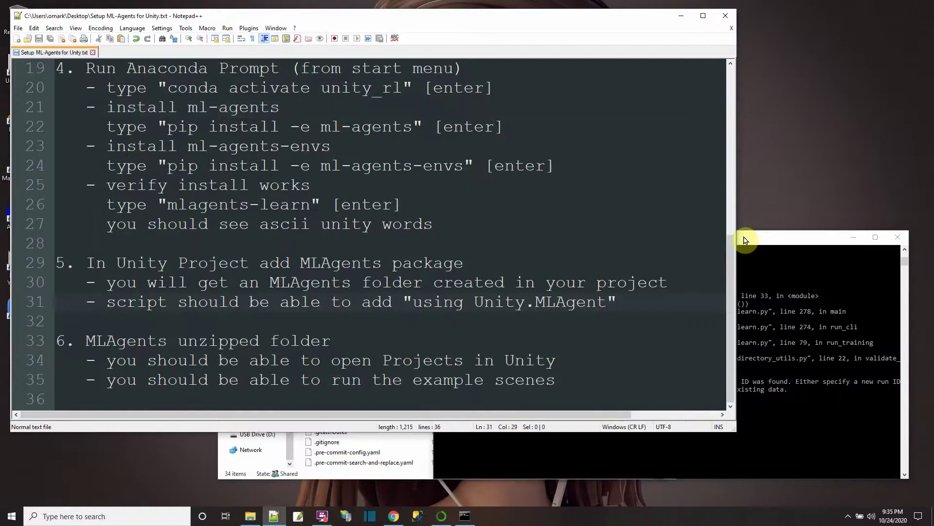
# Close the ml-agents-release_8 Explorer window and move the notes off the desktop icons
pyautogui.click(746, 240)
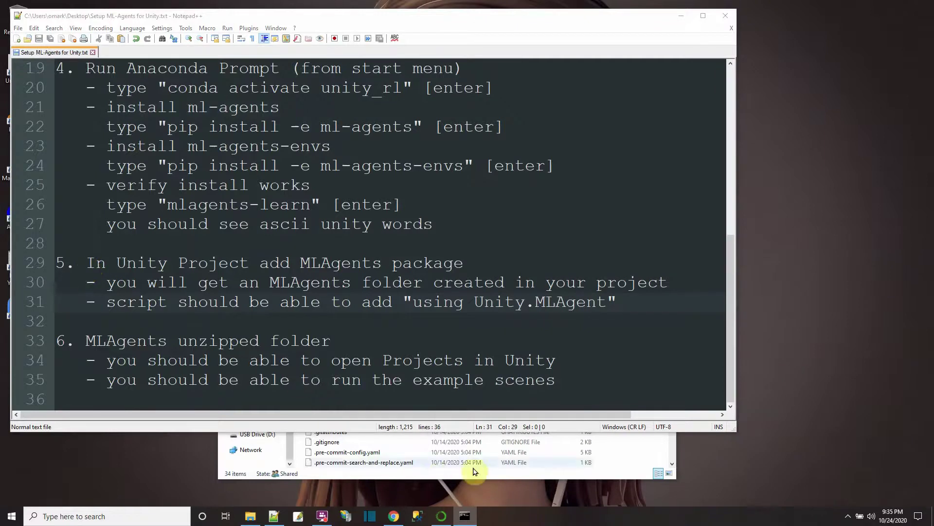
pyautogui.click(646, 457)
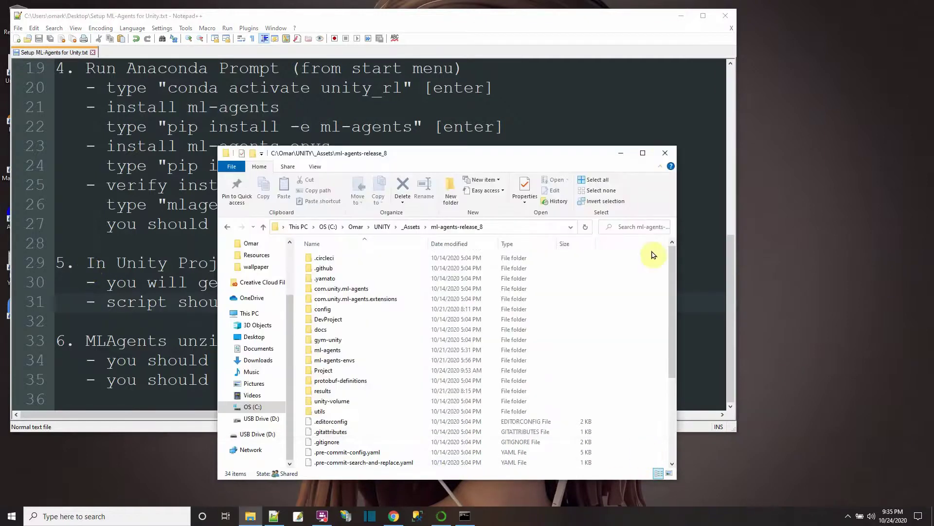
pyautogui.click(666, 152)
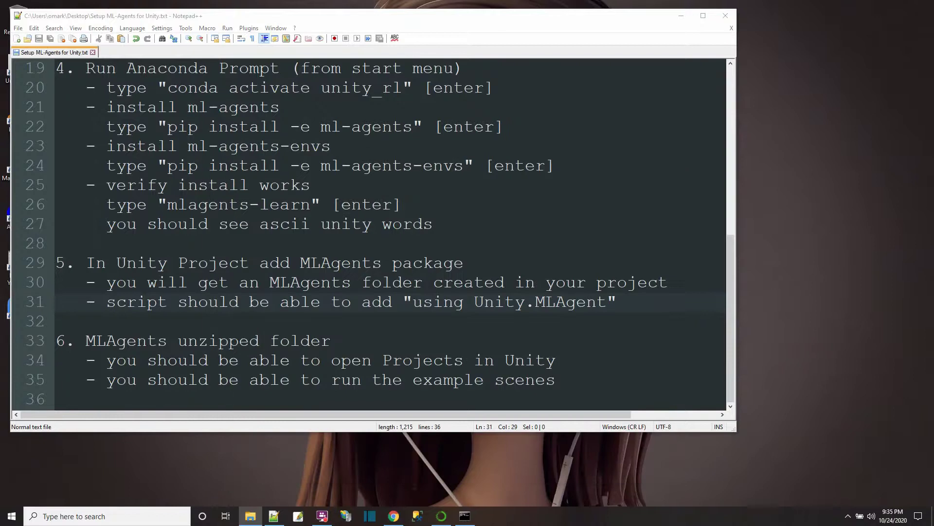
pyautogui.moveTo(351, 15); pyautogui.dragTo(444, 41)
# Create a new Unity Hub project named TestMLAgentInstall
pyautogui.doubleClick(18, 65)
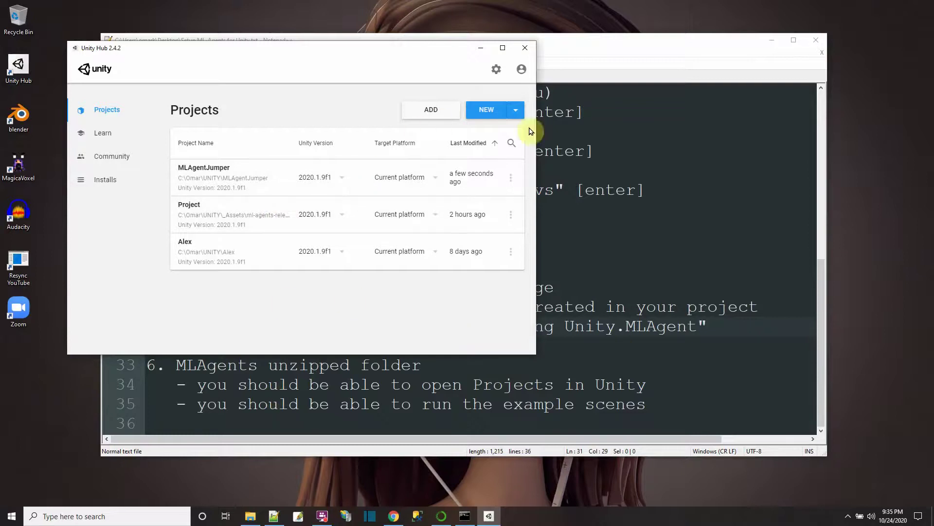
pyautogui.click(488, 113)
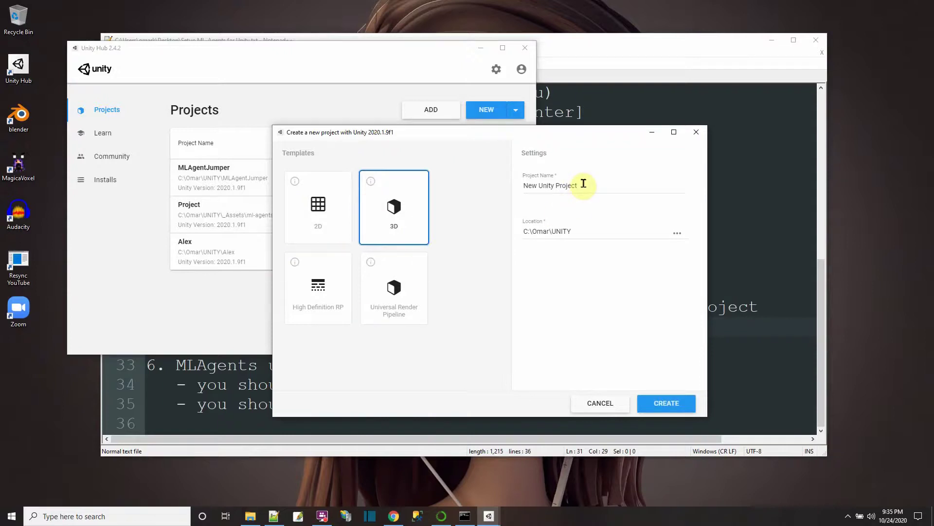
pyautogui.moveTo(583, 183); pyautogui.dragTo(442, 176)
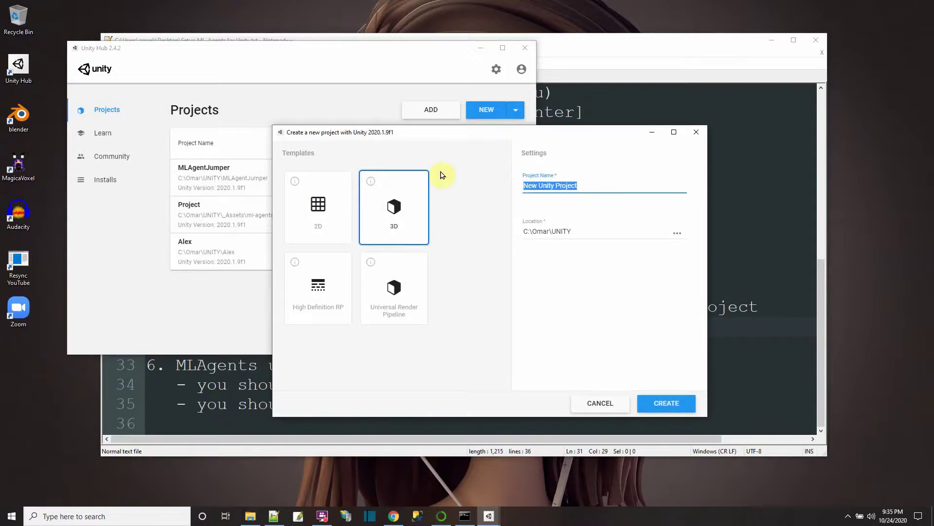
pyautogui.write('TestMLAgentInstall')
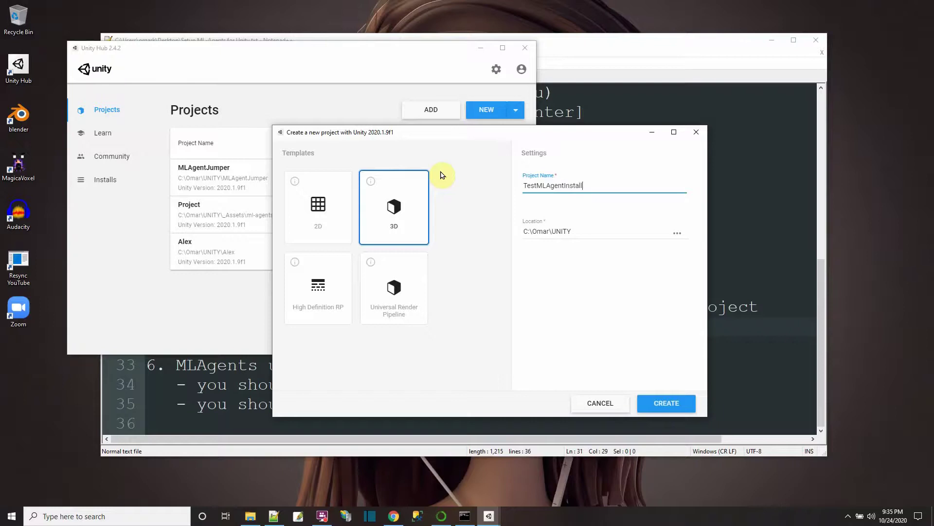
pyautogui.click(679, 404)
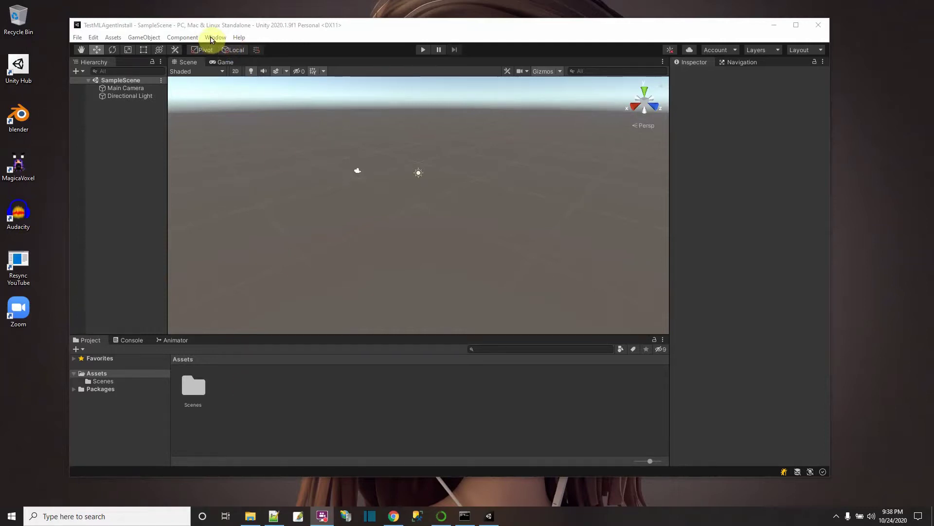
# Open Package Manager listing packages from the Unity Registry
pyautogui.click(212, 39)
pyautogui.click(244, 128)
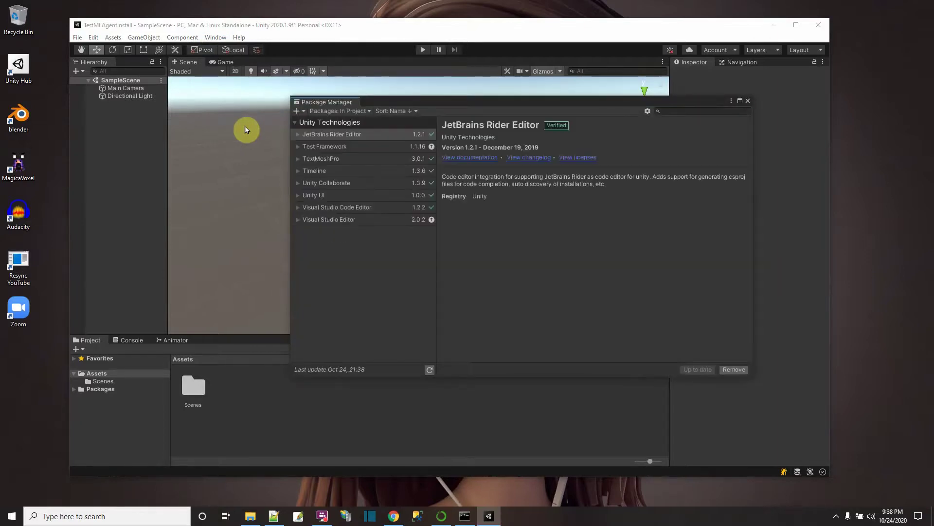
pyautogui.click(340, 111)
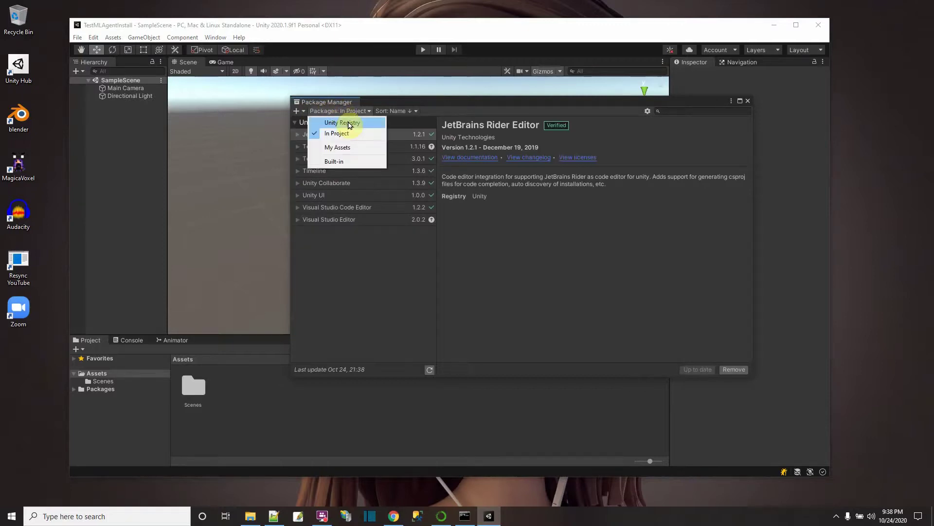
pyautogui.click(348, 123)
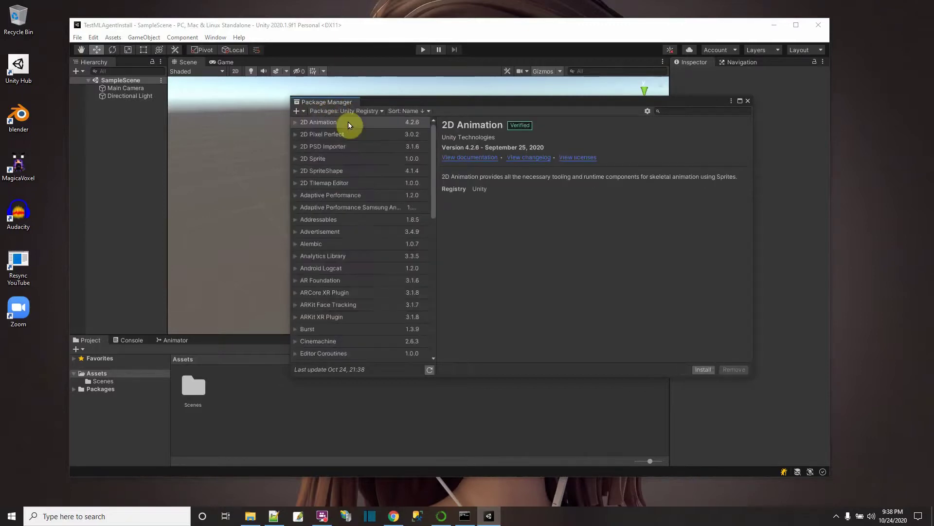
# Install the ML Agents 1.0.5 package and close Package Manager
pyautogui.scroll(-2, 348, 262)
pyautogui.scroll(-5, 348, 262)
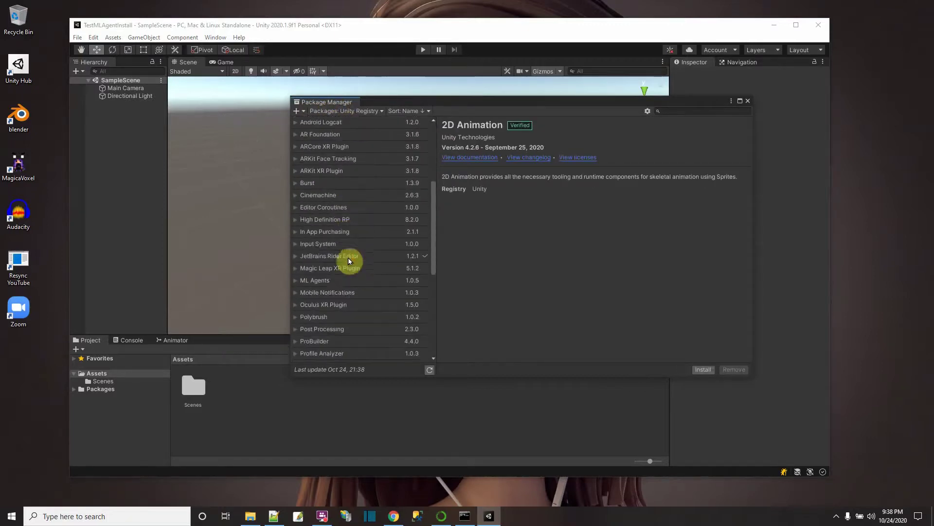
pyautogui.click(339, 281)
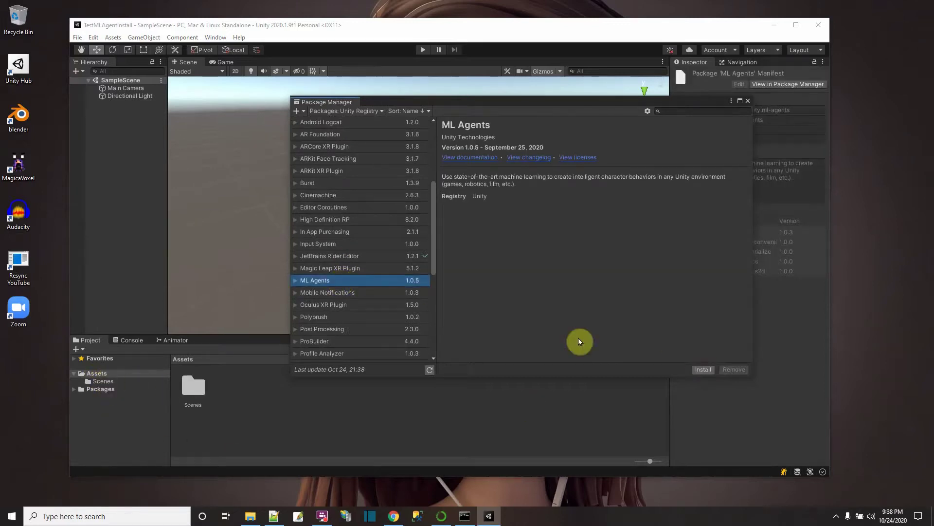
pyautogui.click(702, 369)
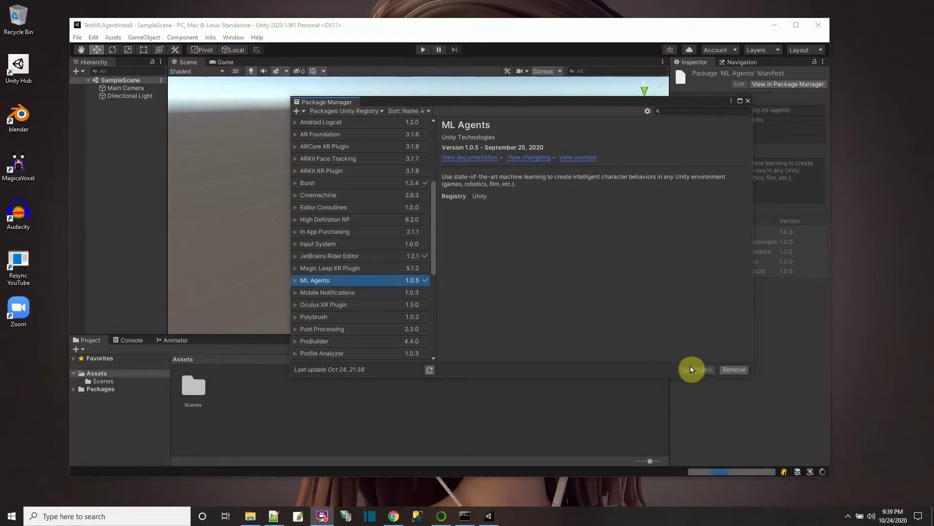
pyautogui.click(747, 101)
pyautogui.click(310, 433)
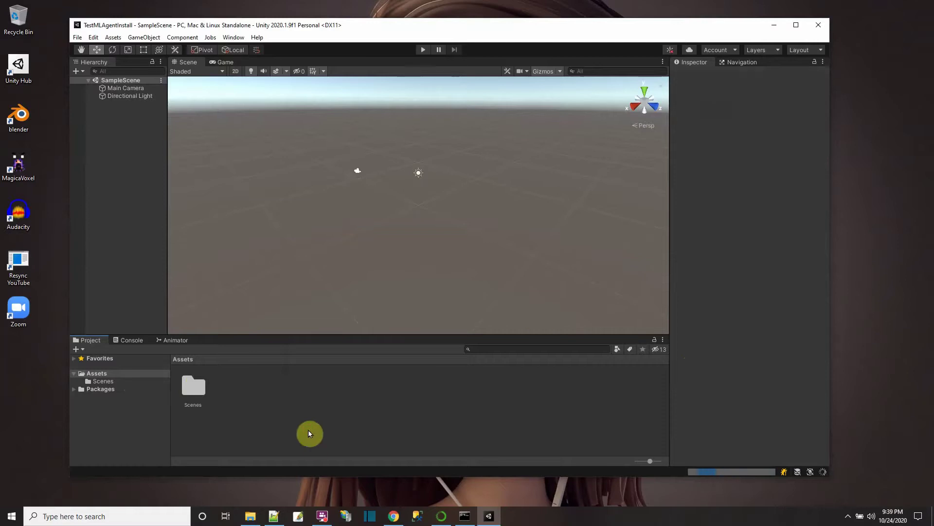
# Browse the installed ML Agents package contents, then return to Assets
pyautogui.click(95, 383)
pyautogui.click(95, 373)
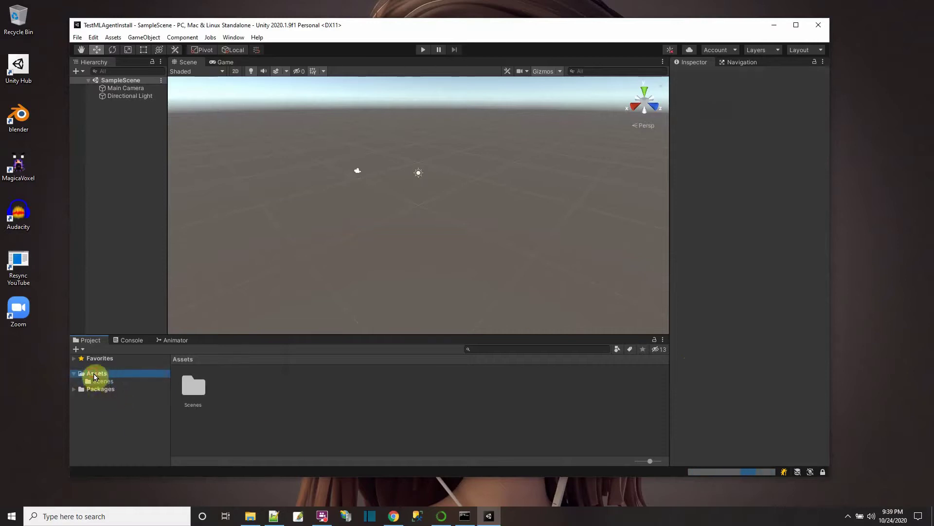
pyautogui.click(74, 390)
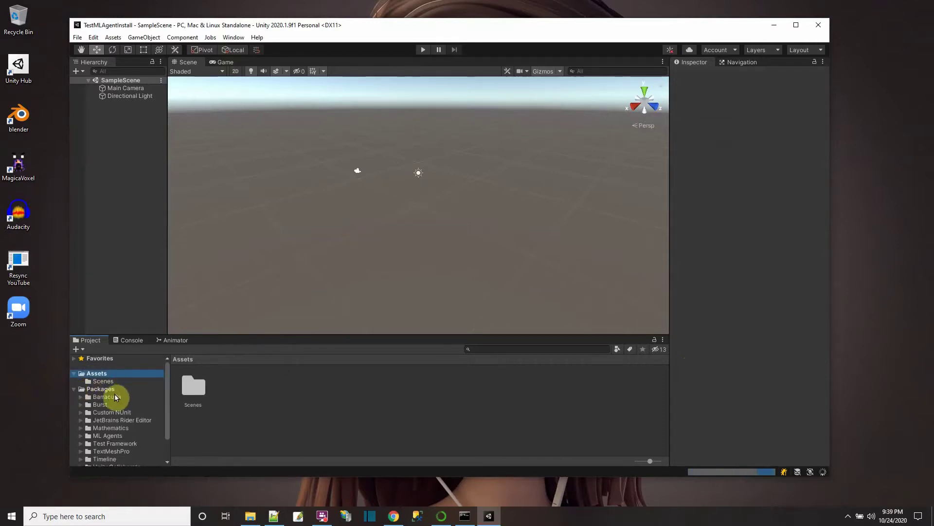
pyautogui.click(113, 436)
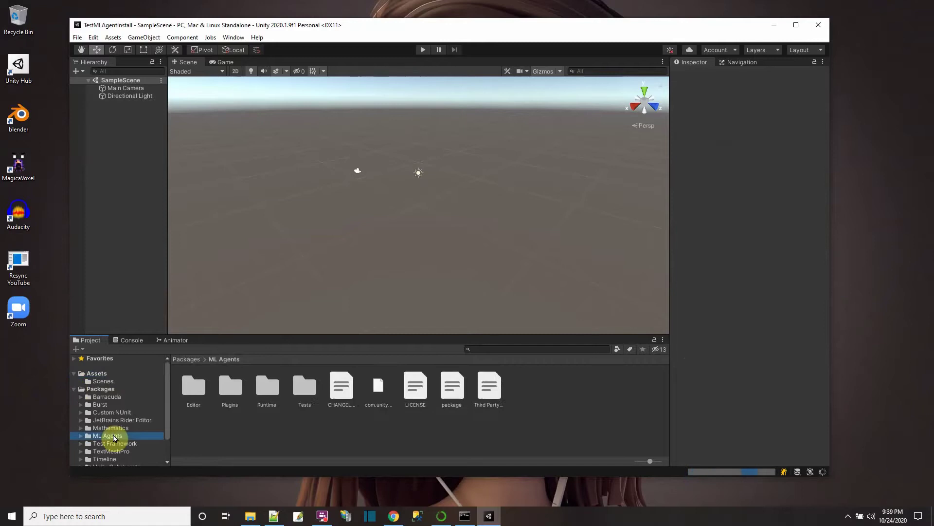
pyautogui.click(74, 390)
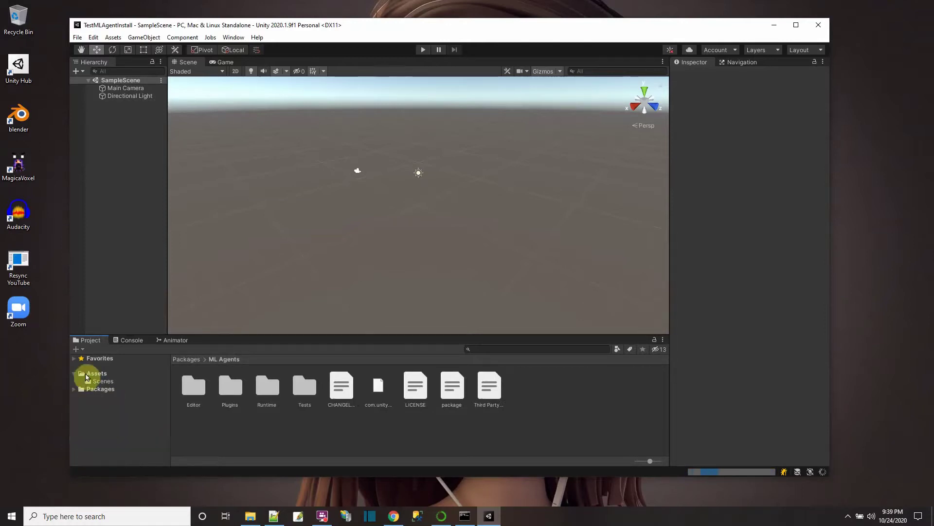
pyautogui.click(89, 374)
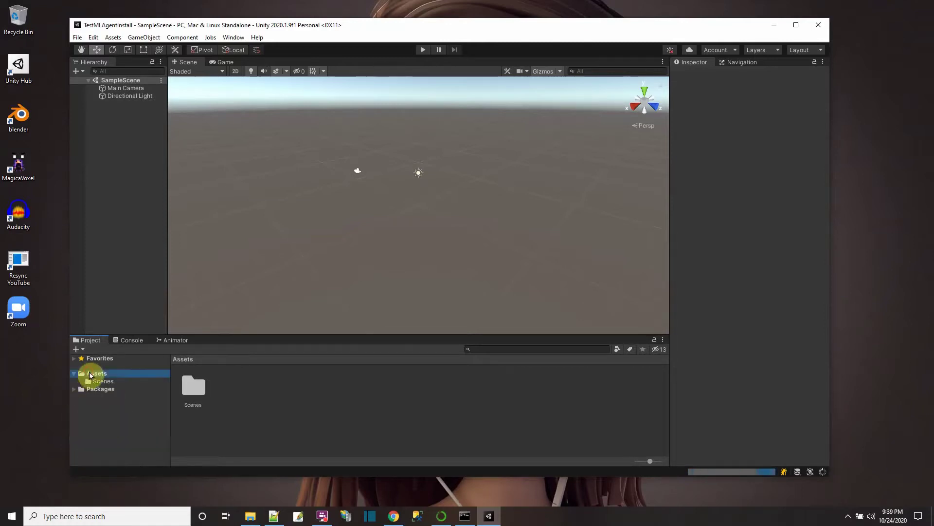
# Add a 3D Cube to the scene from the Hierarchy
pyautogui.rightClick(107, 84)
pyautogui.moveTo(146, 198)
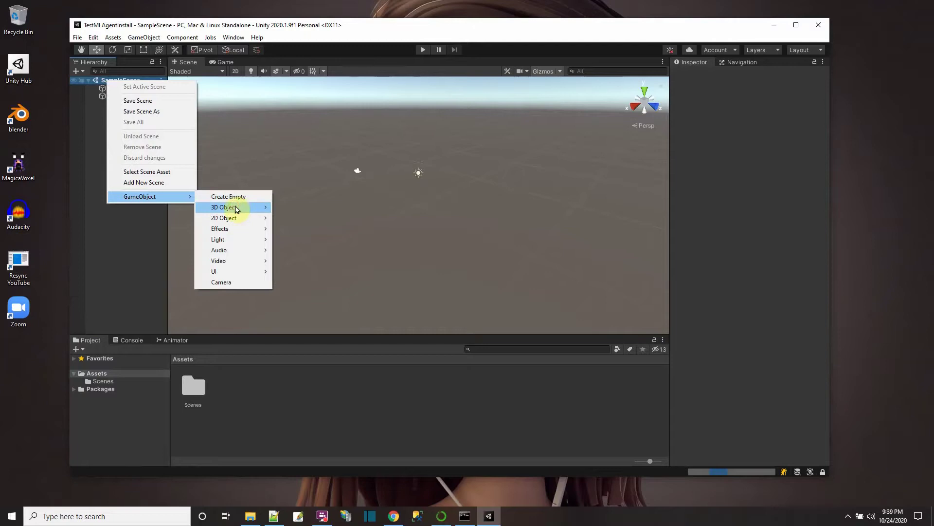
pyautogui.moveTo(234, 206)
pyautogui.click(287, 209)
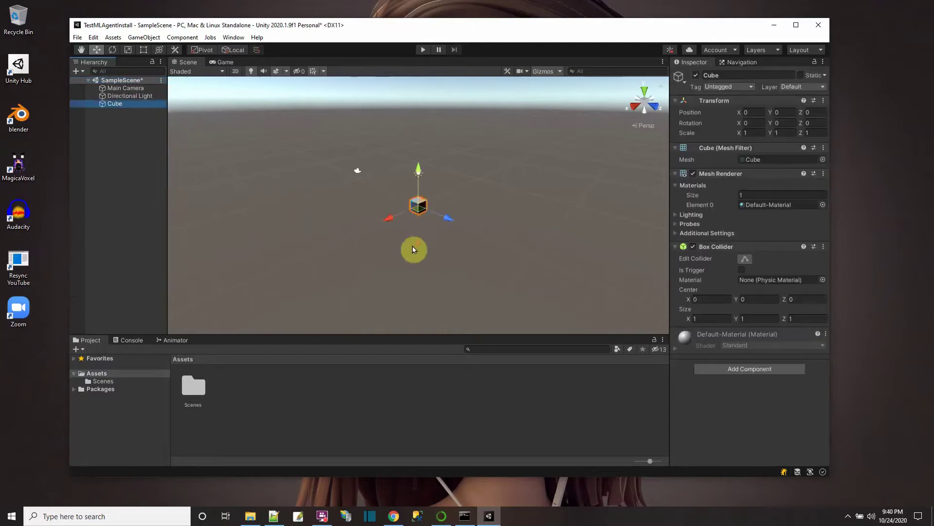
pyautogui.scroll(5, 413, 249)
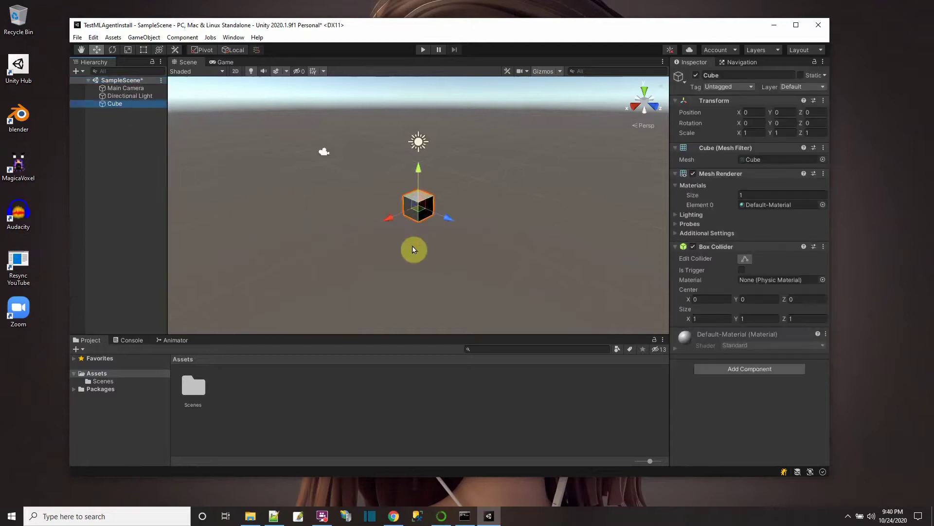
# Create a C# script named Test in Assets and open it in the code editor
pyautogui.rightClick(224, 404)
pyautogui.moveTo(267, 152)
pyautogui.click(396, 152)
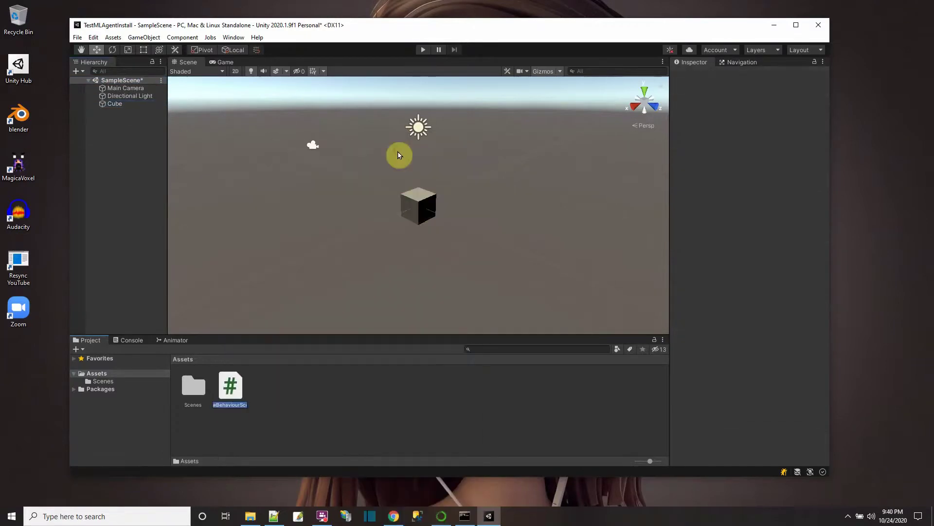
pyautogui.write('Test')
pyautogui.press('Return')
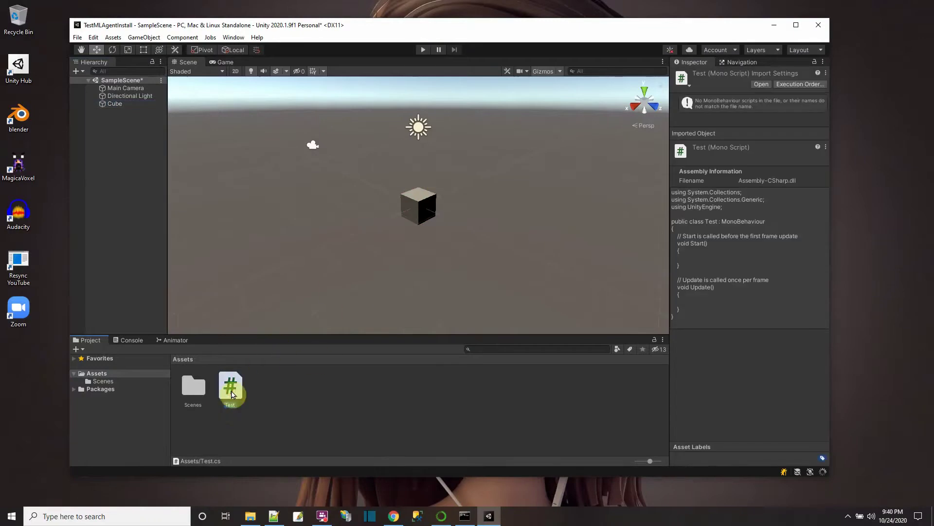
pyautogui.doubleClick(231, 392)
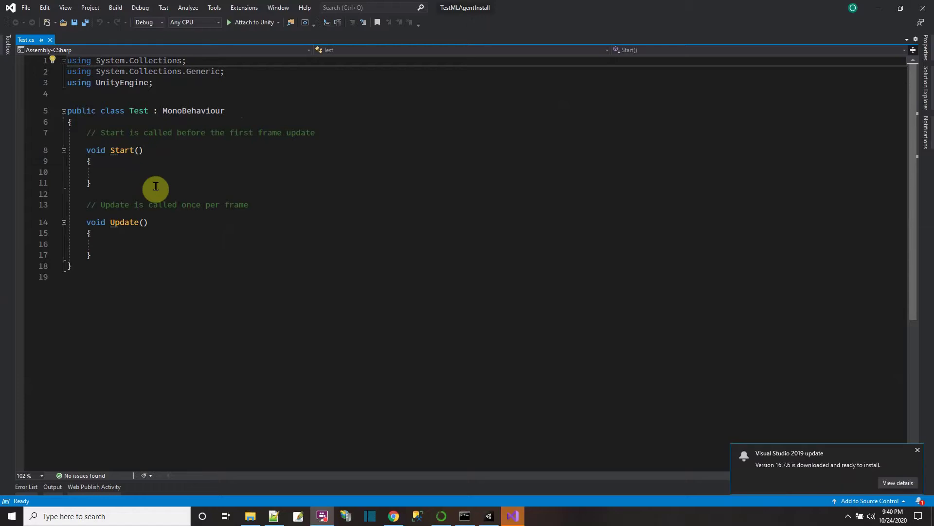
# Change Test's base class from MonoBehaviour to Agent, adding using Unity.MLAgents
pyautogui.click(917, 449)
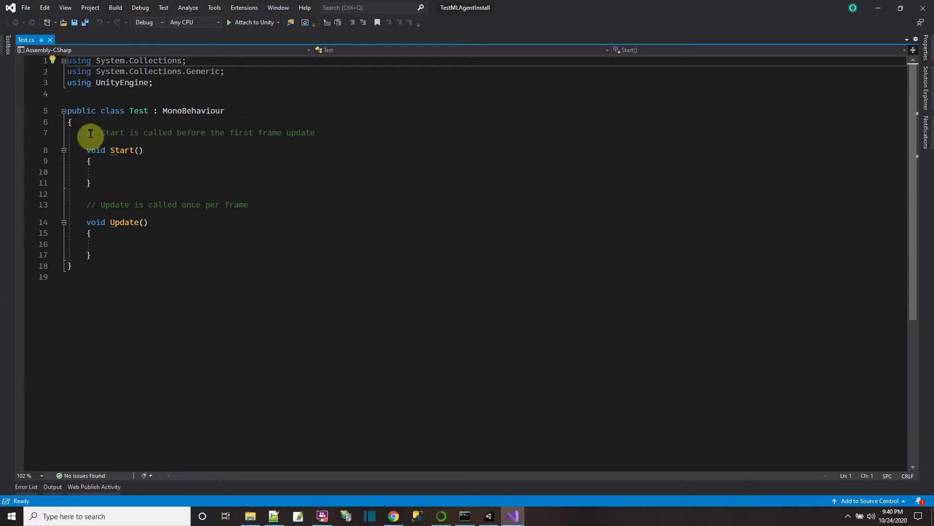
pyautogui.moveTo(191, 107)
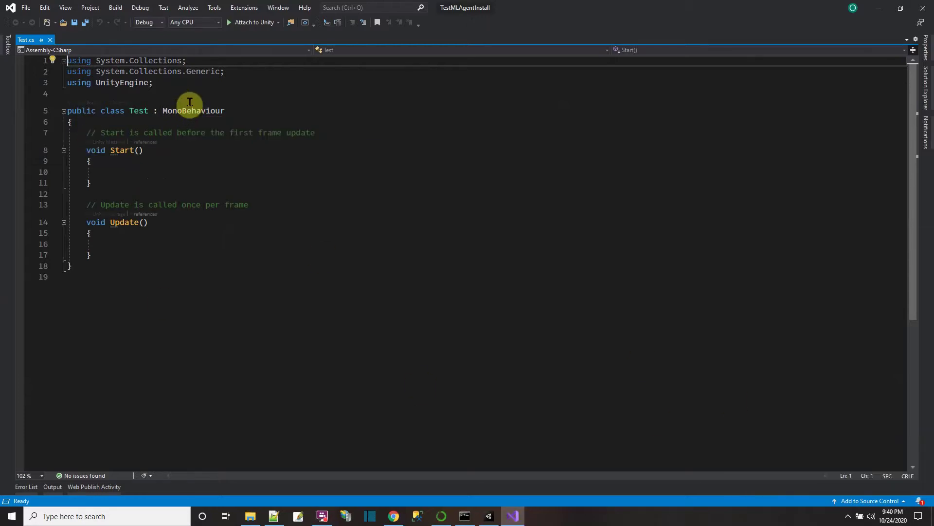
pyautogui.doubleClick(199, 111)
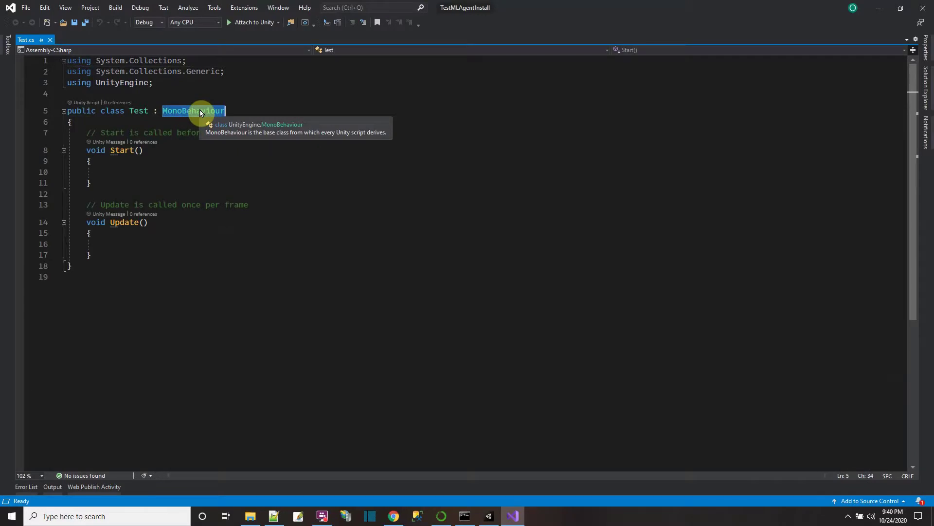
pyautogui.write('Agent')
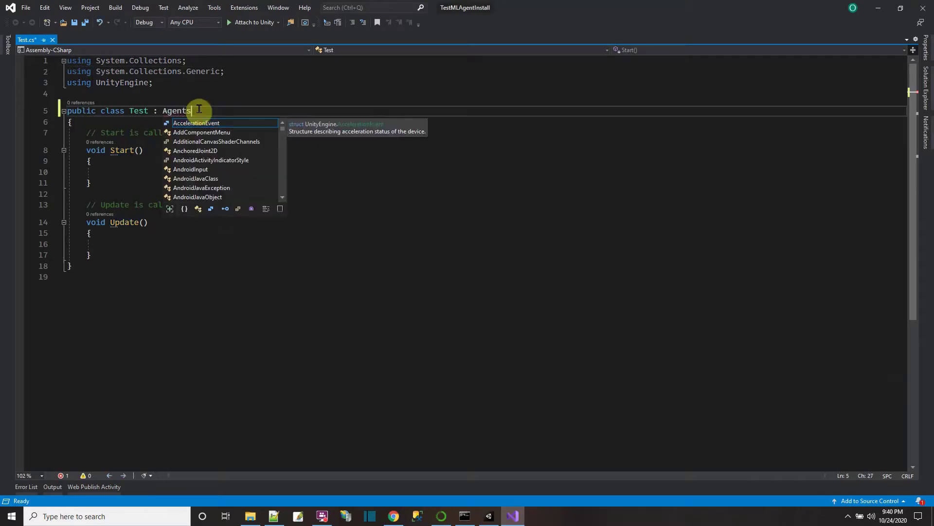
pyautogui.write('s')
pyautogui.click(229, 94)
pyautogui.moveTo(179, 111)
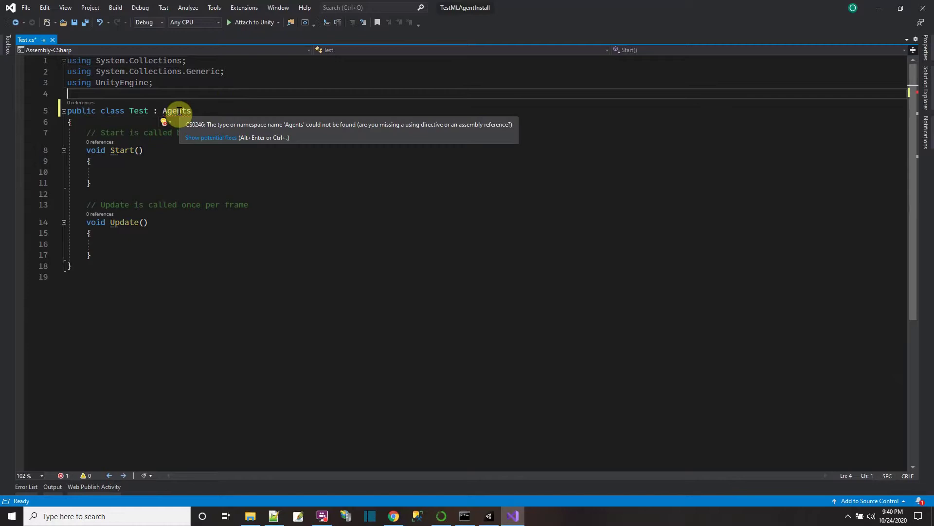
pyautogui.click(198, 138)
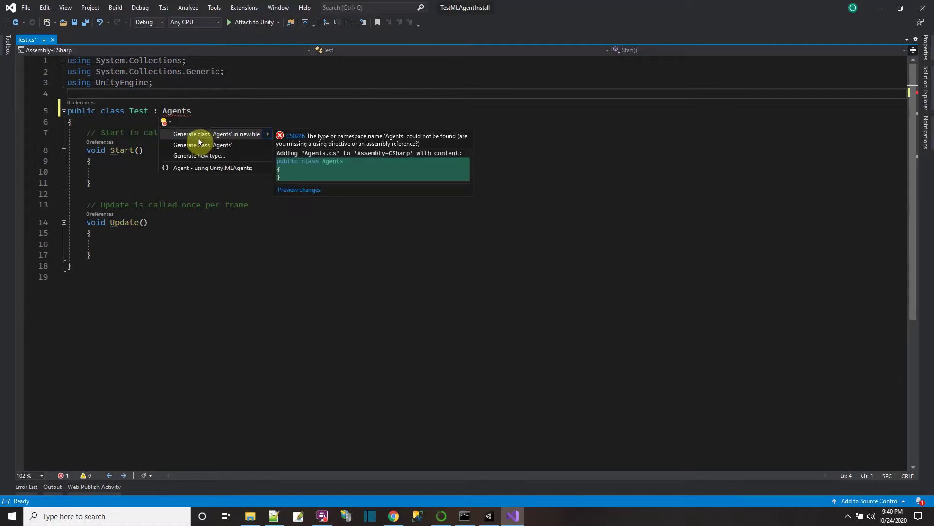
pyautogui.click(239, 171)
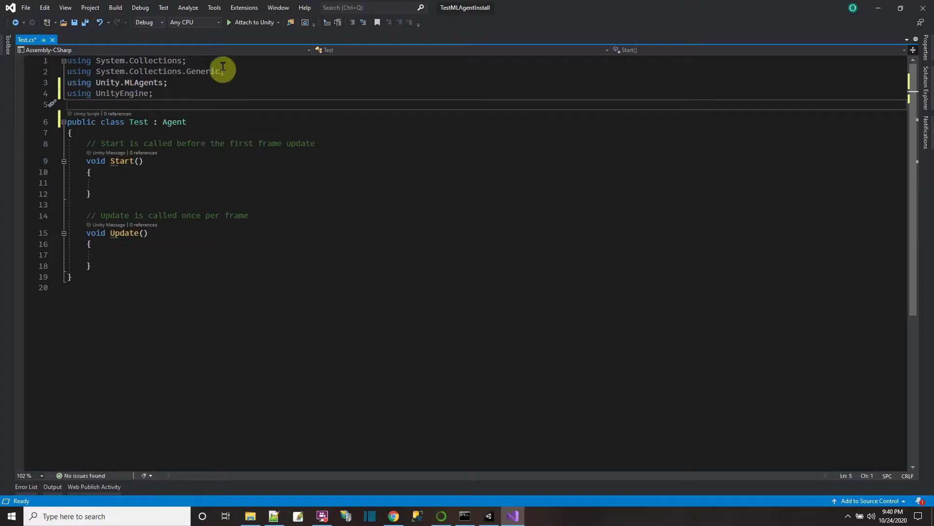
# Delete the System.Collections using lines, save Test.cs and close Visual Studio
pyautogui.moveTo(224, 72); pyautogui.dragTo(31, 56)
pyautogui.press('Delete')
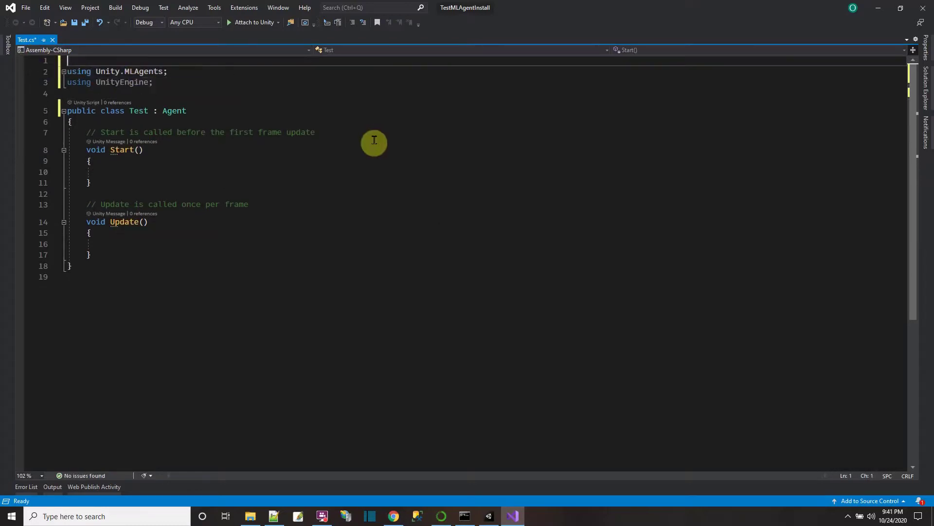
pyautogui.click(364, 161)
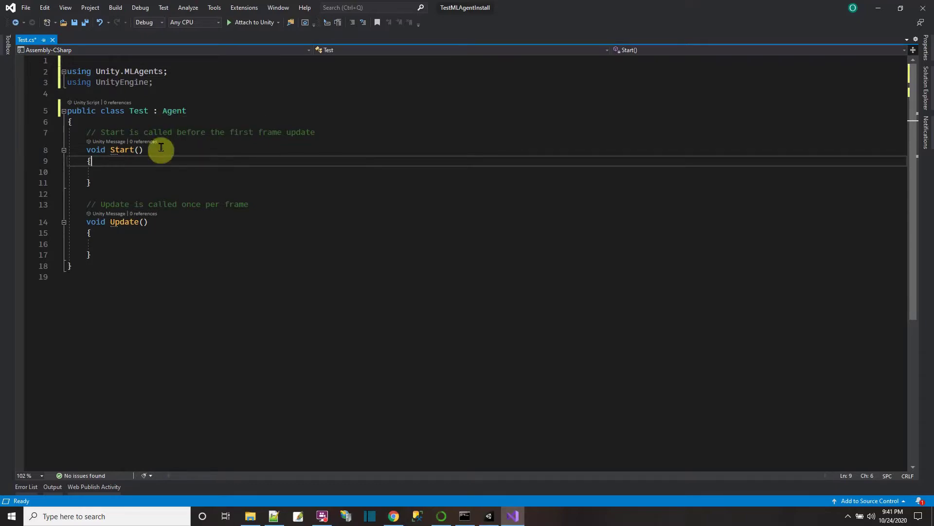
pyautogui.click(74, 23)
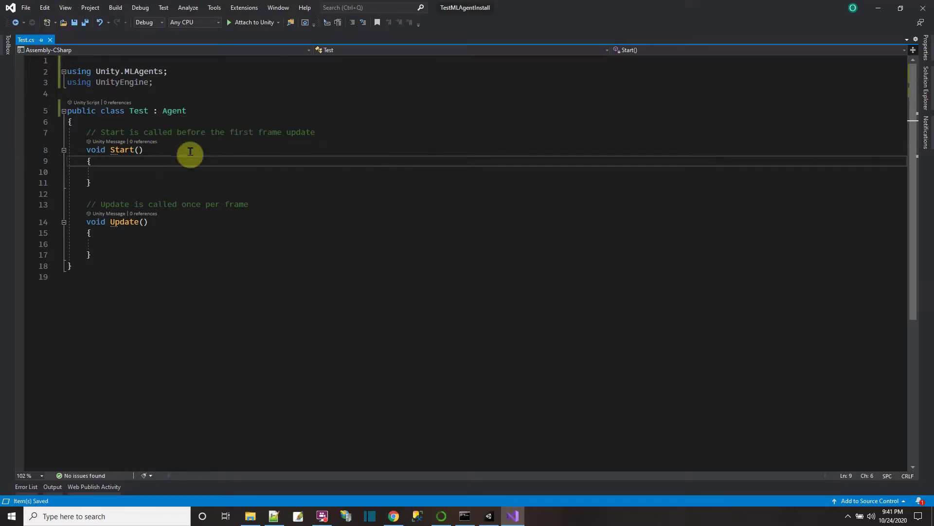
pyautogui.click(923, 7)
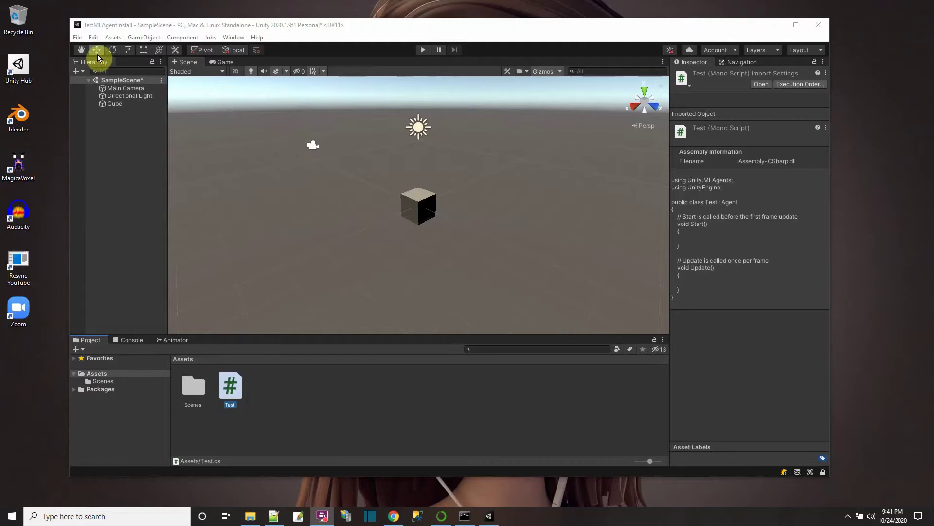
# Quit the Unity editor, discarding the unsaved scene changes
pyautogui.click(820, 27)
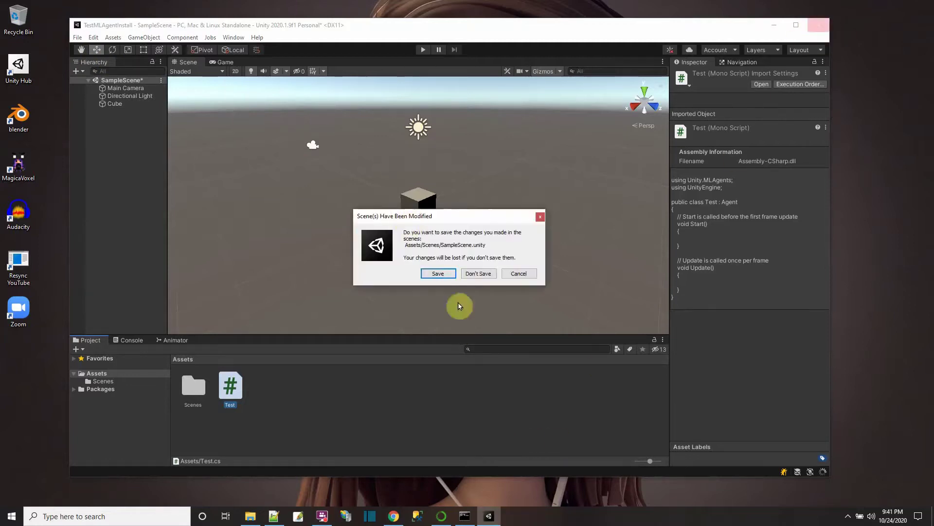
pyautogui.click(479, 274)
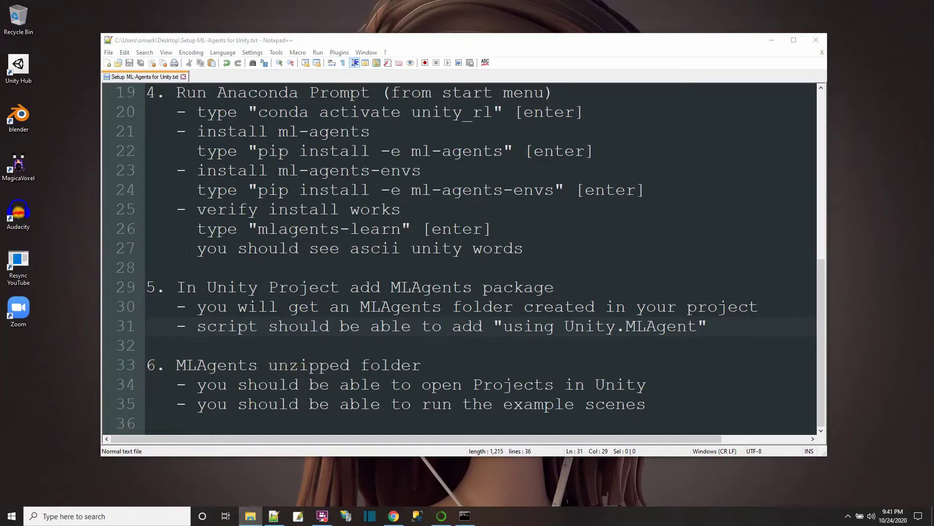
# Move aside and minimize the ml-agents-release_8 folder window, then minimize the Notepad++ setup notes
pyautogui.moveTo(371, 67); pyautogui.dragTo(476, 152)
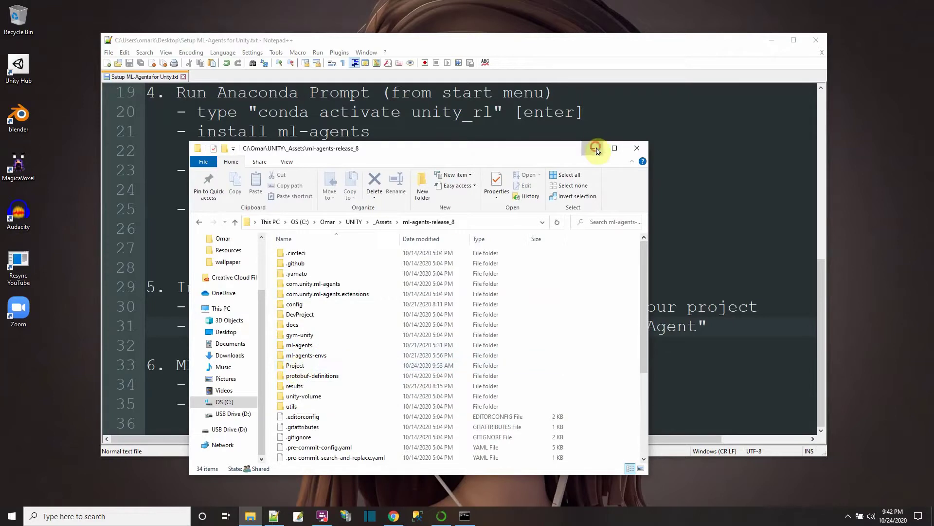
pyautogui.click(596, 148)
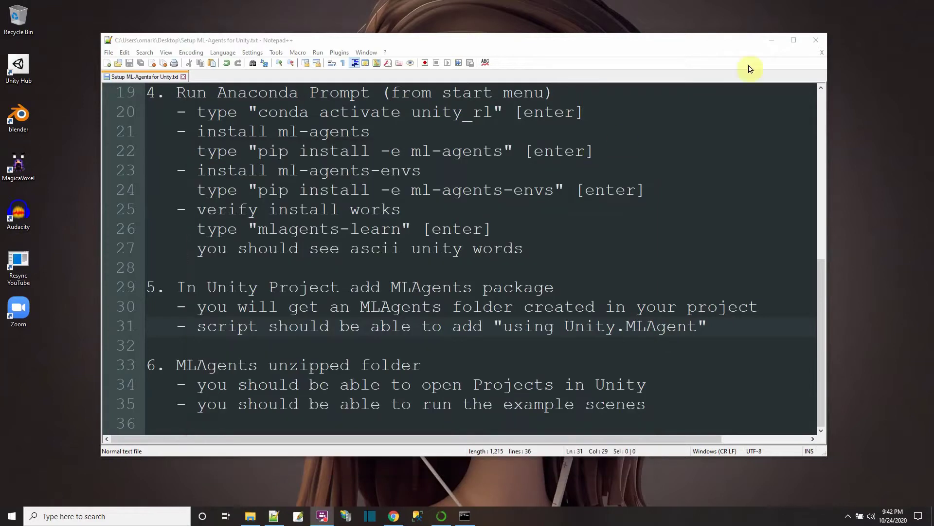
pyautogui.click(771, 45)
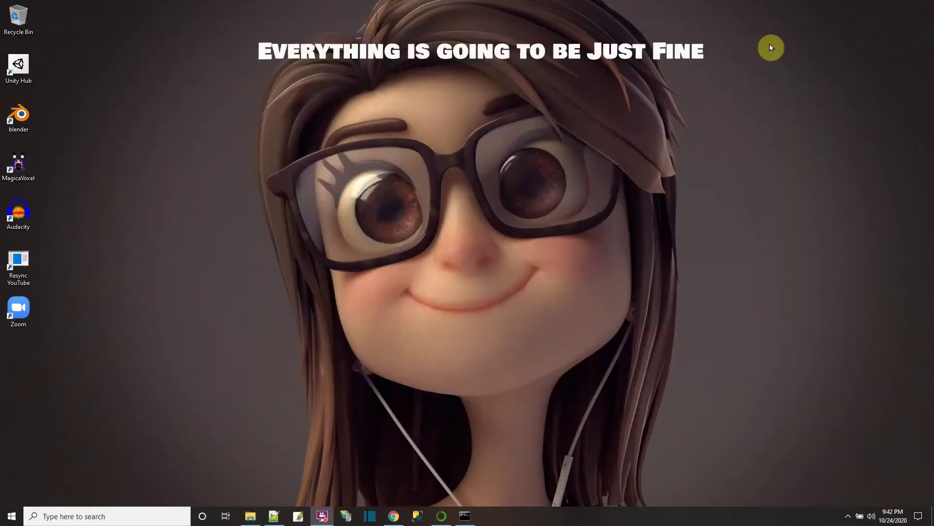
# Launch Unity Hub, add _Assets > ml-agents-release_8 > Project as a project, and open it
pyautogui.doubleClick(20, 70)
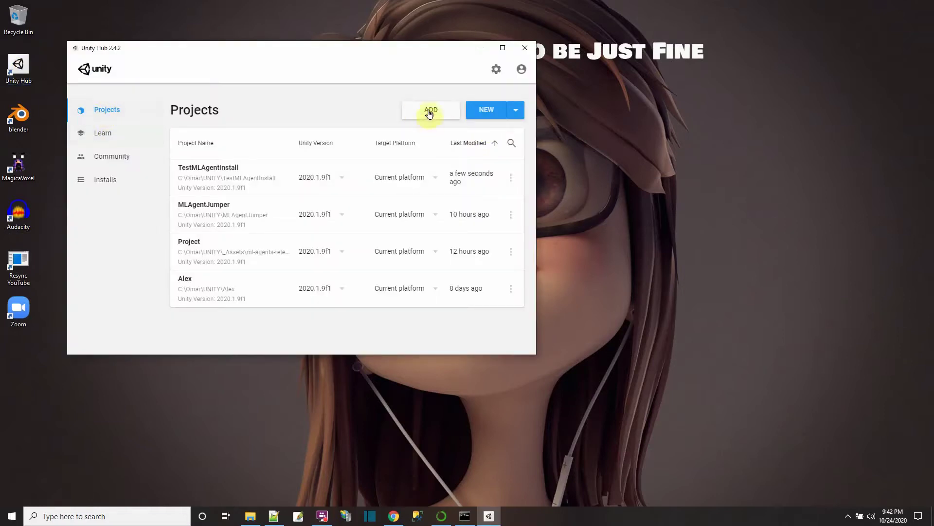
pyautogui.click(429, 110)
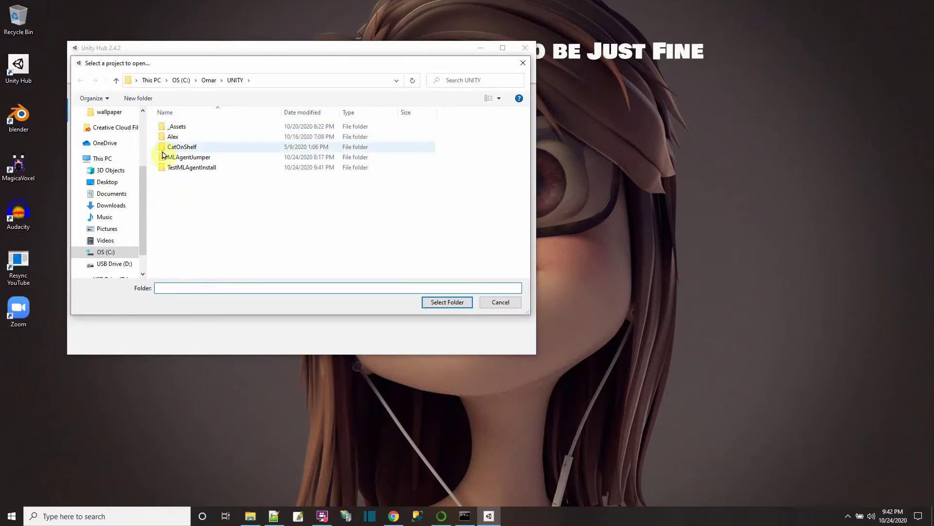
pyautogui.doubleClick(167, 130)
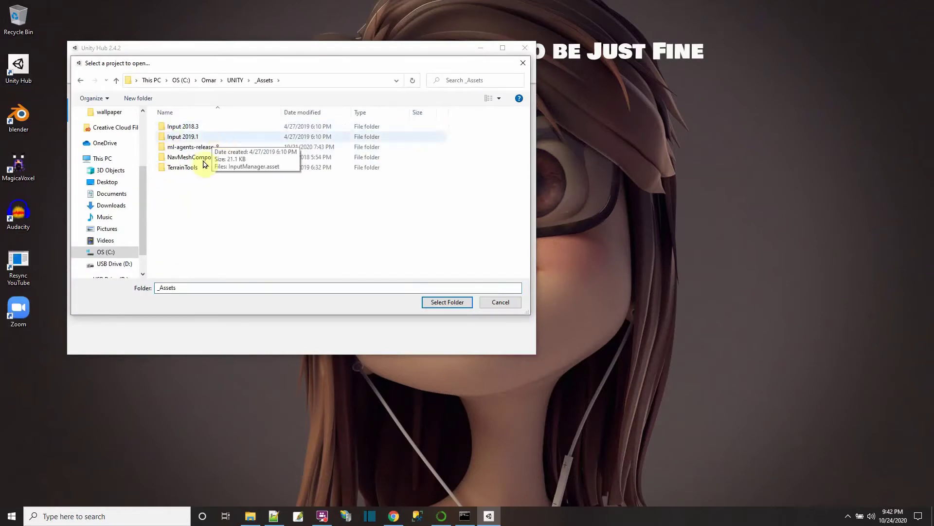
pyautogui.doubleClick(190, 150)
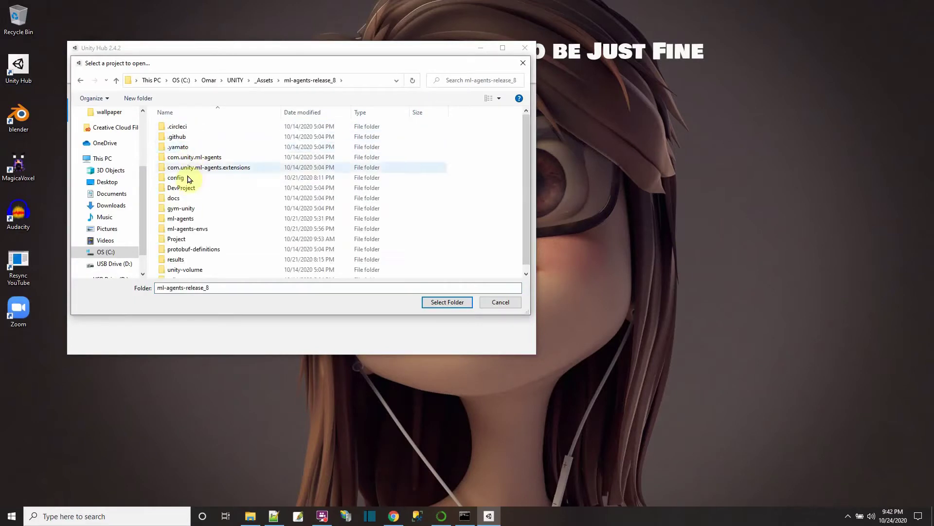
pyautogui.click(192, 243)
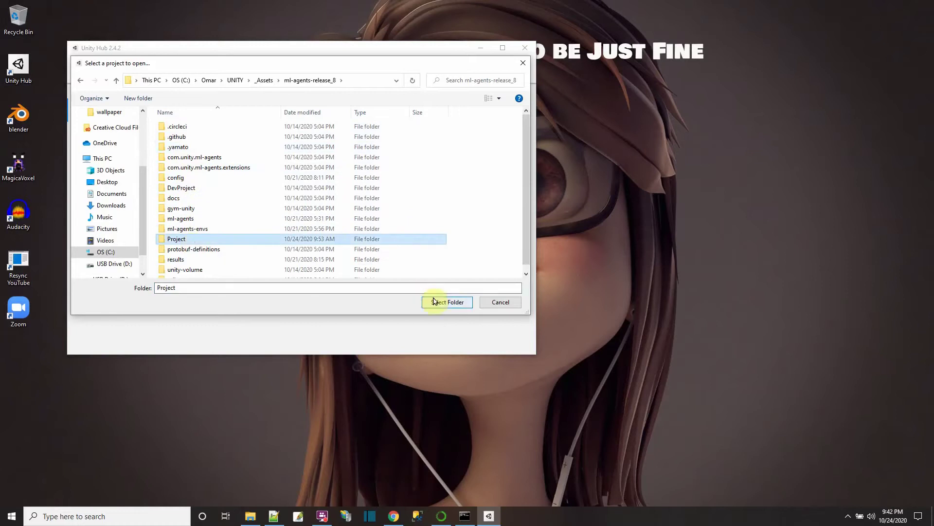
pyautogui.click(433, 301)
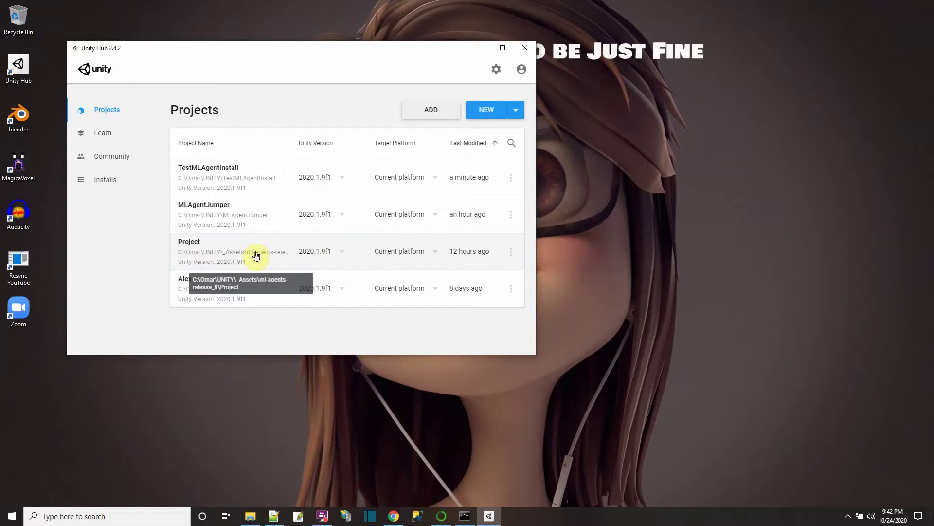
pyautogui.click(191, 246)
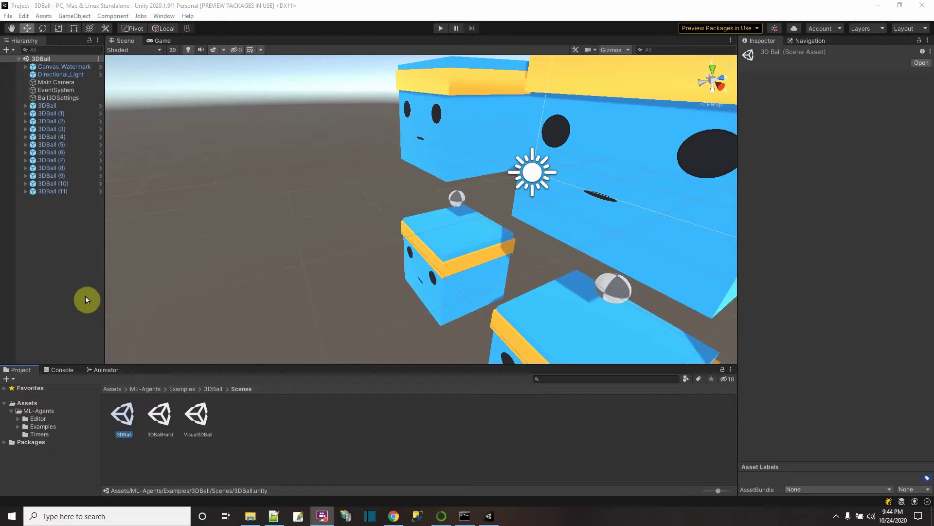
# Browse to Assets > ML-Agents > Examples > 3DBall > Scenes and pick the 3DBall scene
pyautogui.click(27, 404)
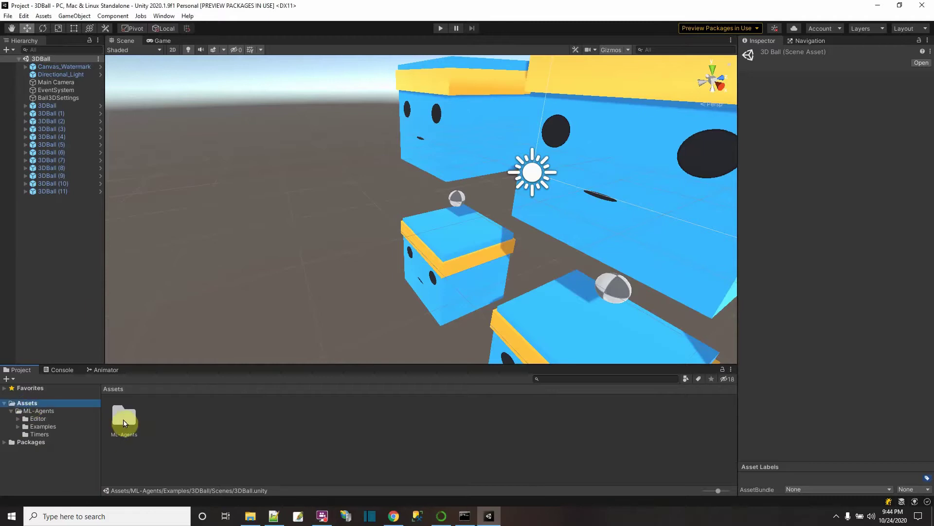
pyautogui.doubleClick(117, 417)
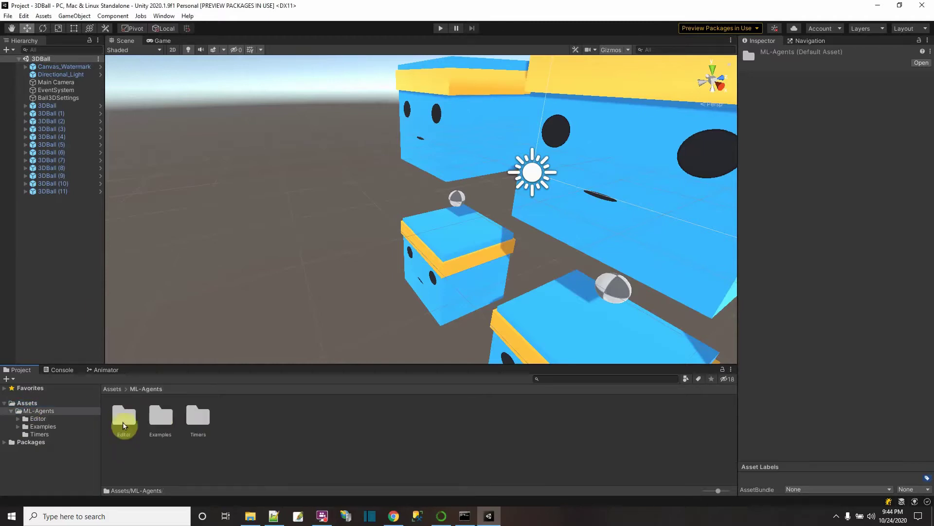
pyautogui.doubleClick(161, 420)
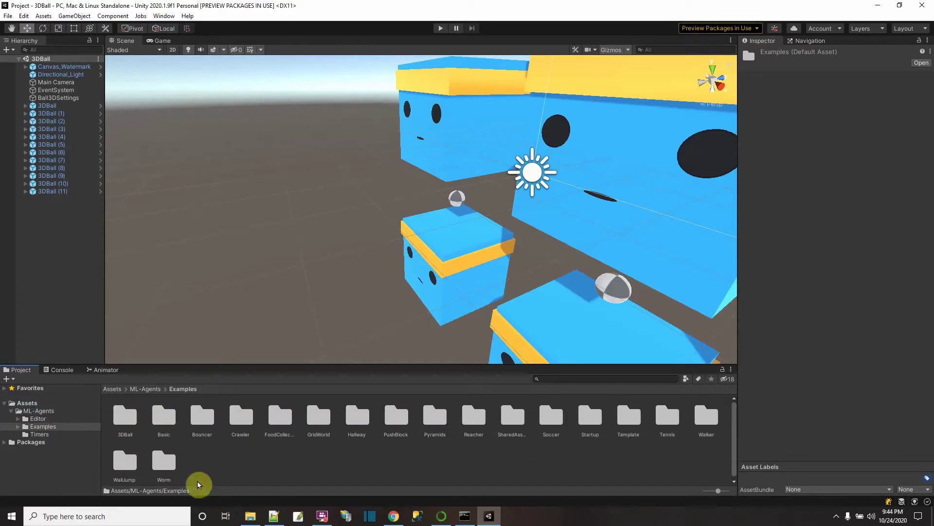
pyautogui.doubleClick(124, 418)
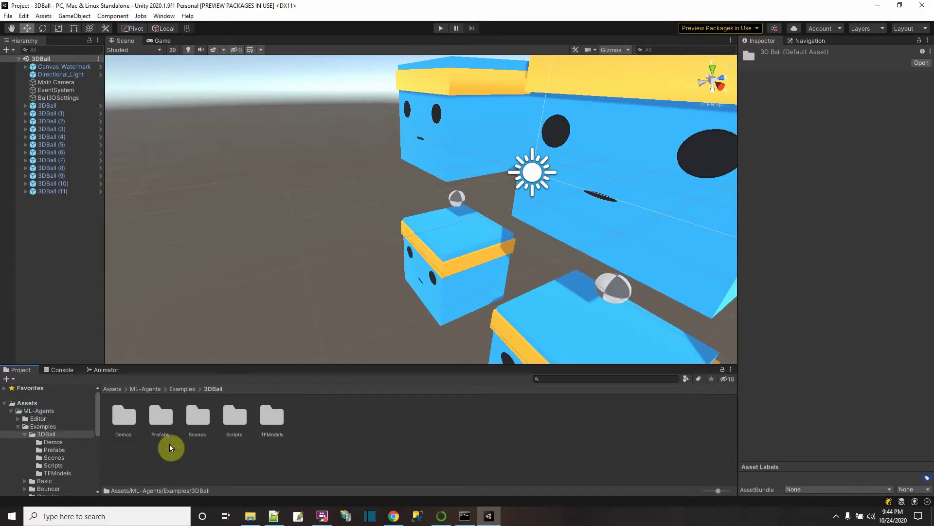
pyautogui.doubleClick(198, 415)
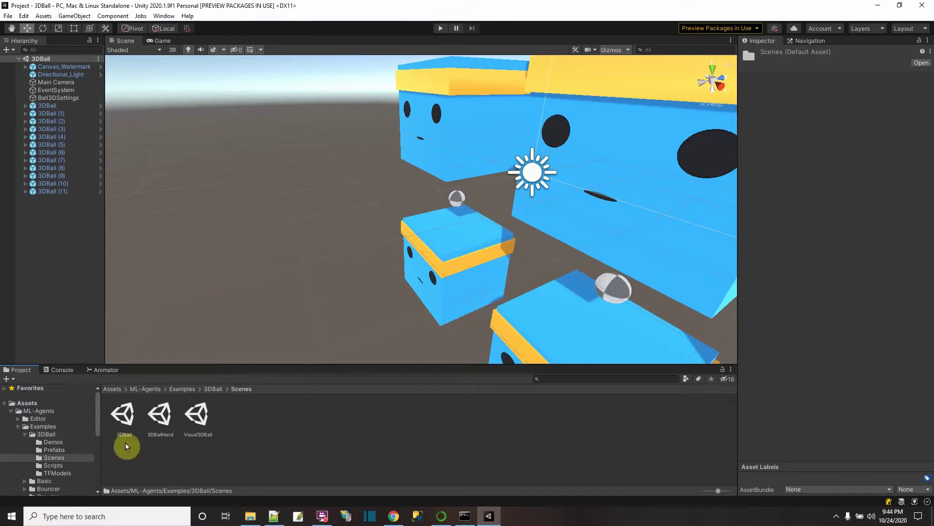
pyautogui.click(125, 417)
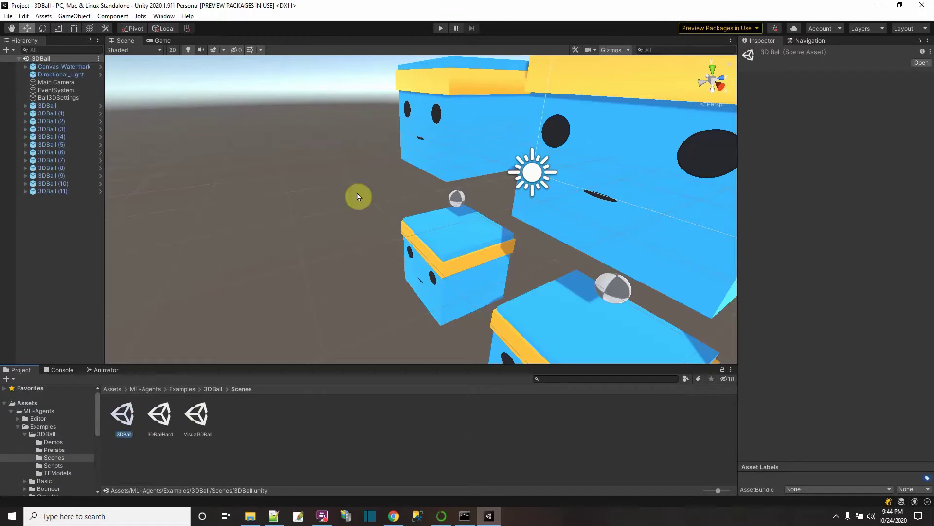
# Inspect the 3DBall Agent's behaviour and model settings, then run the scene in Play mode
pyautogui.scroll(-4, 290, 279)
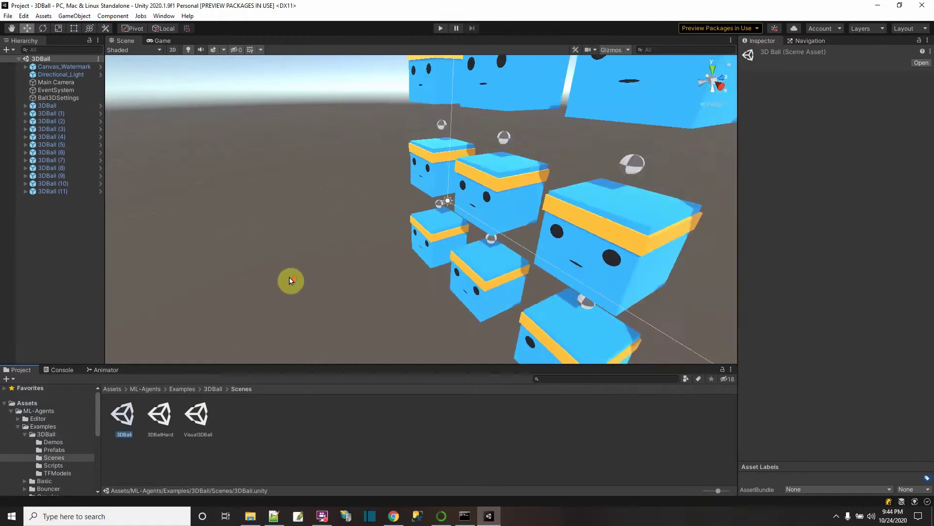
pyautogui.keyDown('alt'); pyautogui.moveTo(290, 280); pyautogui.dragTo(457, 291); pyautogui.keyUp('alt')
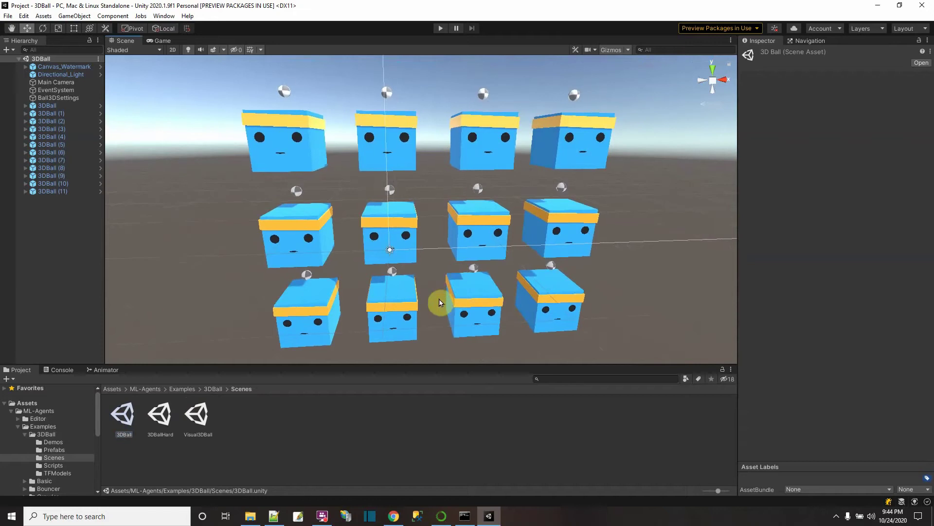
pyautogui.click(40, 105)
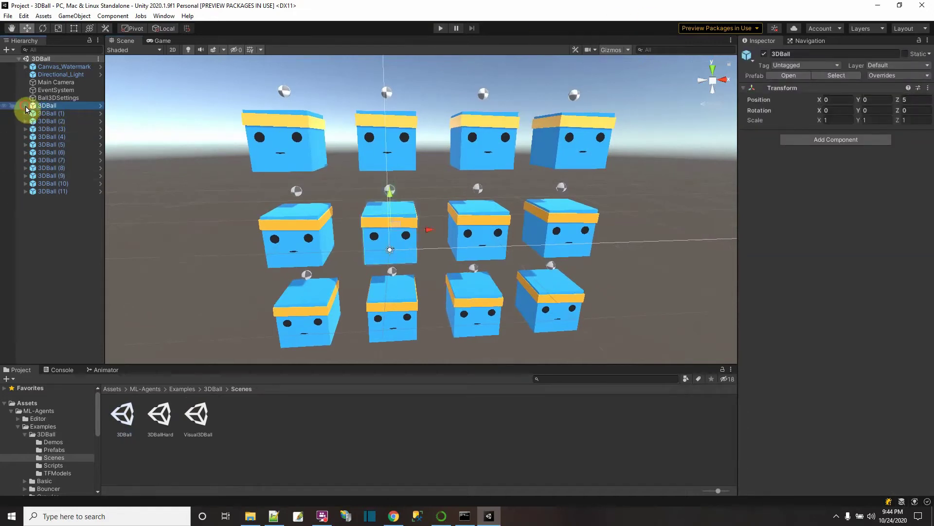
pyautogui.click(25, 105)
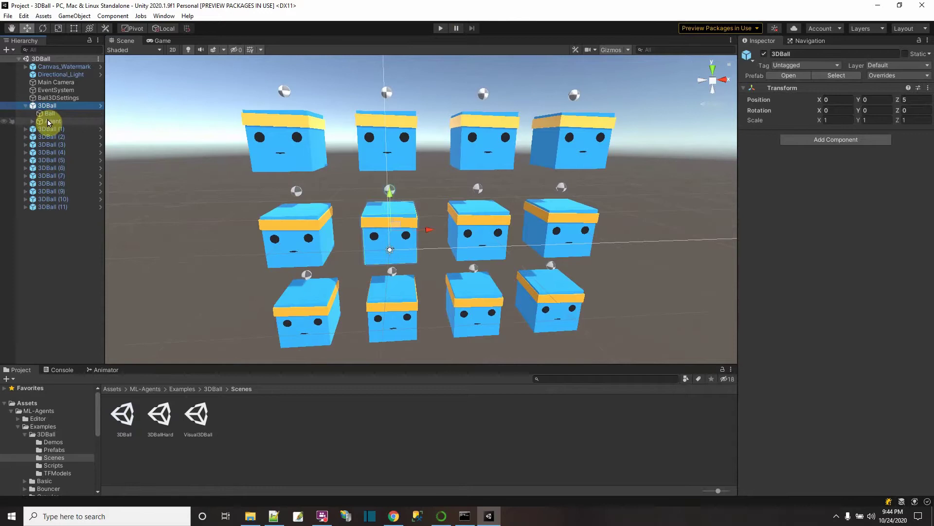
pyautogui.click(51, 121)
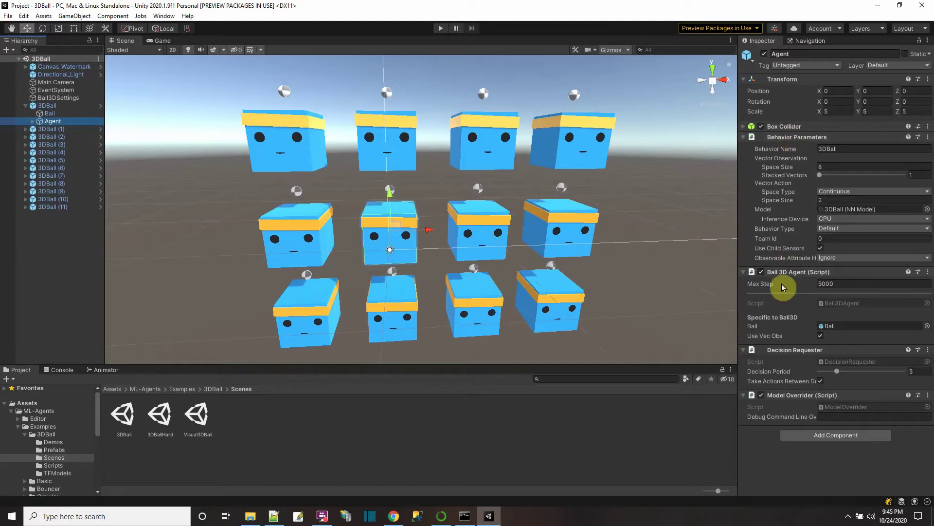
pyautogui.click(438, 28)
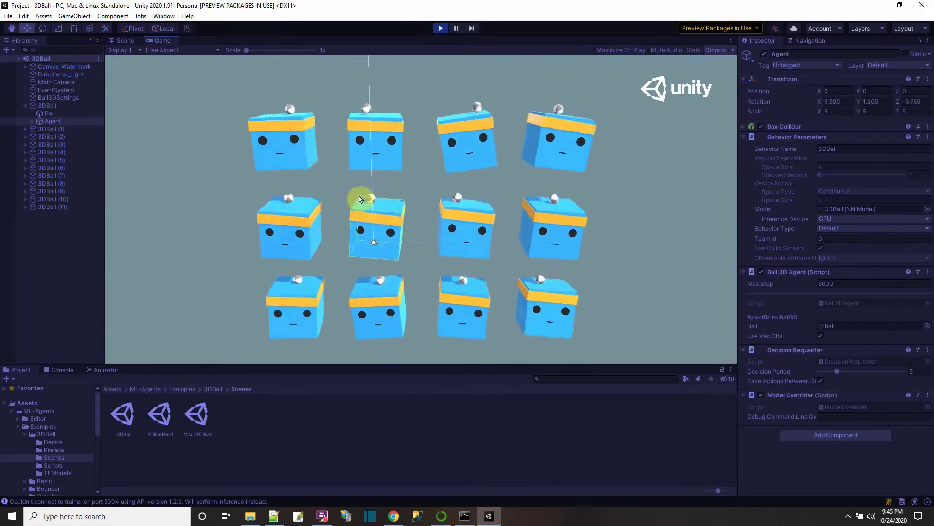
# Exit Play mode, collapse 3DBall in the asset tree, and show the Crawler example folder
pyautogui.click(441, 28)
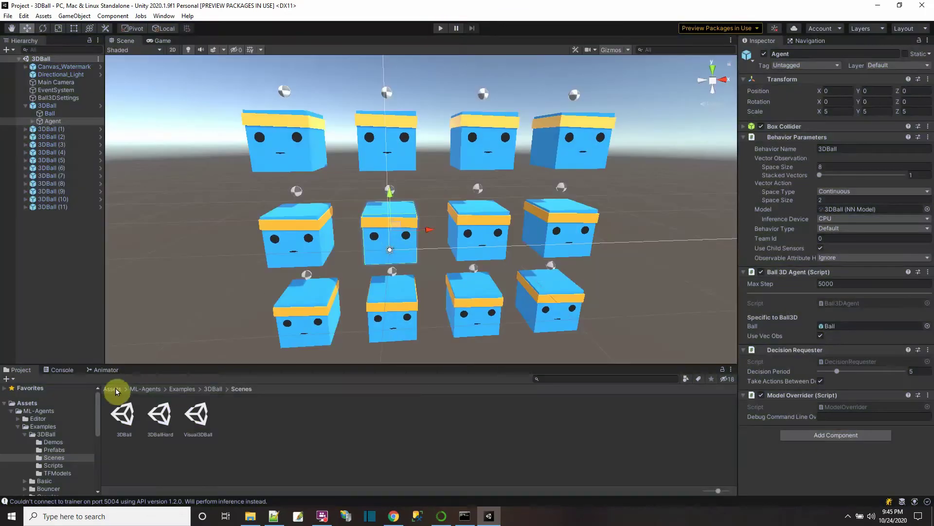
pyautogui.click(26, 434)
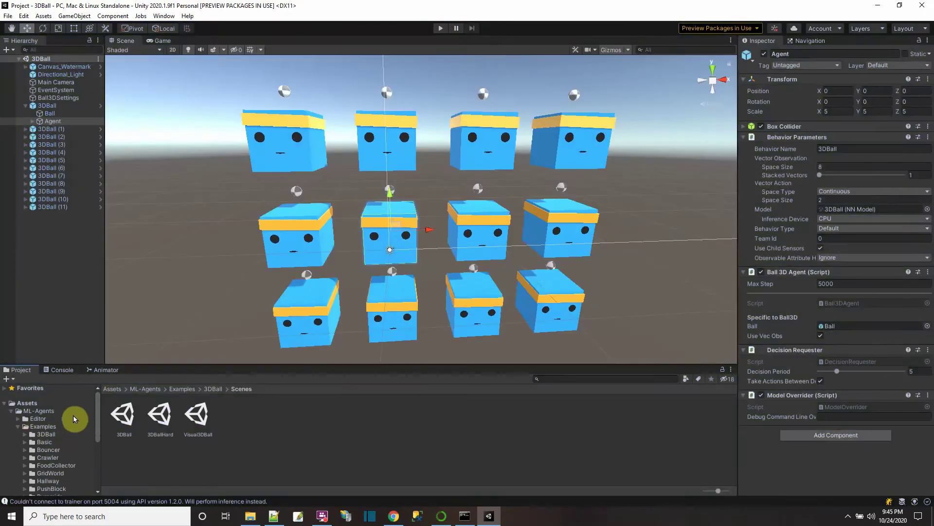
pyautogui.scroll(-3, 67, 410)
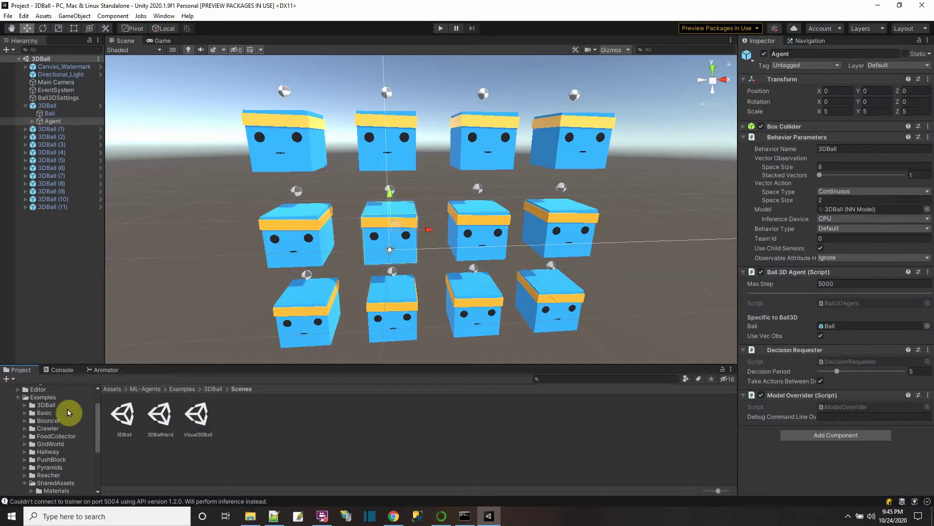
pyautogui.click(31, 429)
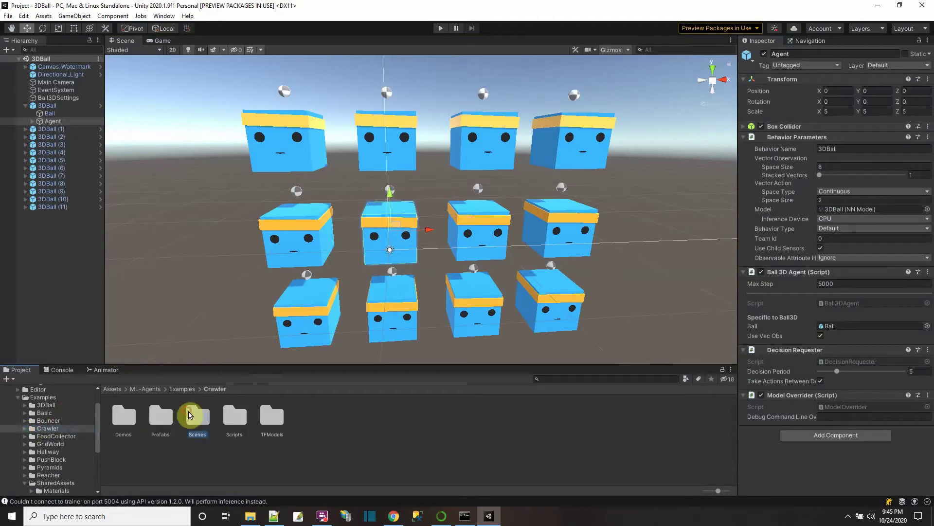
# Open the CrawlerDynamicTarget scene from Crawler > Scenes and orbit to look over its platforms
pyautogui.doubleClick(191, 414)
pyautogui.click(124, 415)
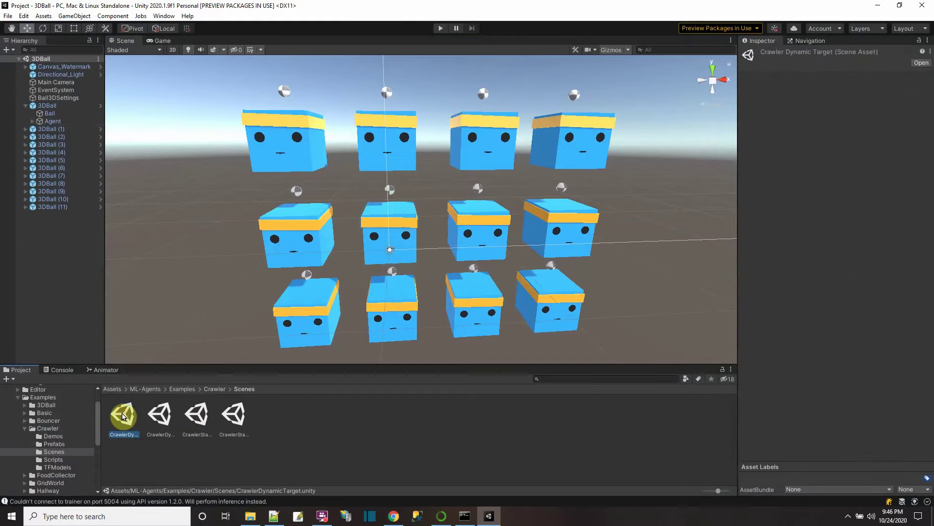
pyautogui.doubleClick(123, 416)
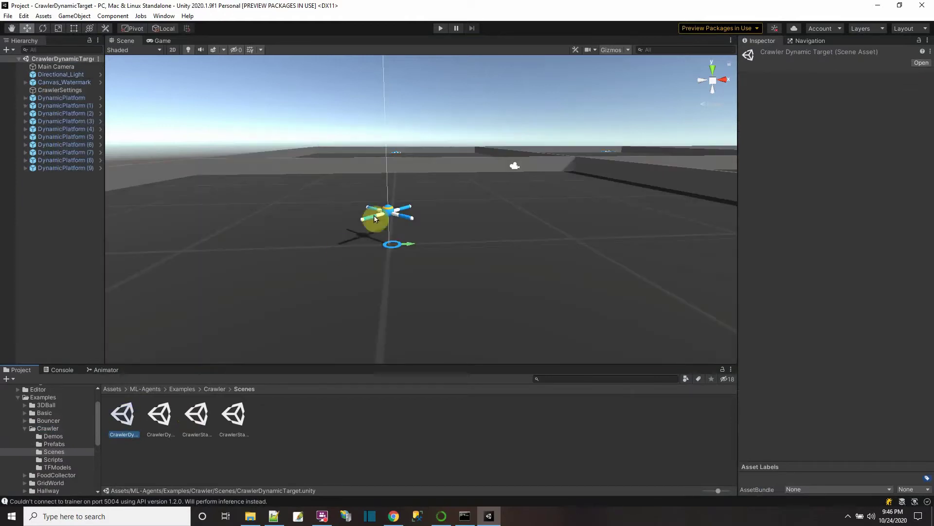
pyautogui.scroll(-5, 396, 238)
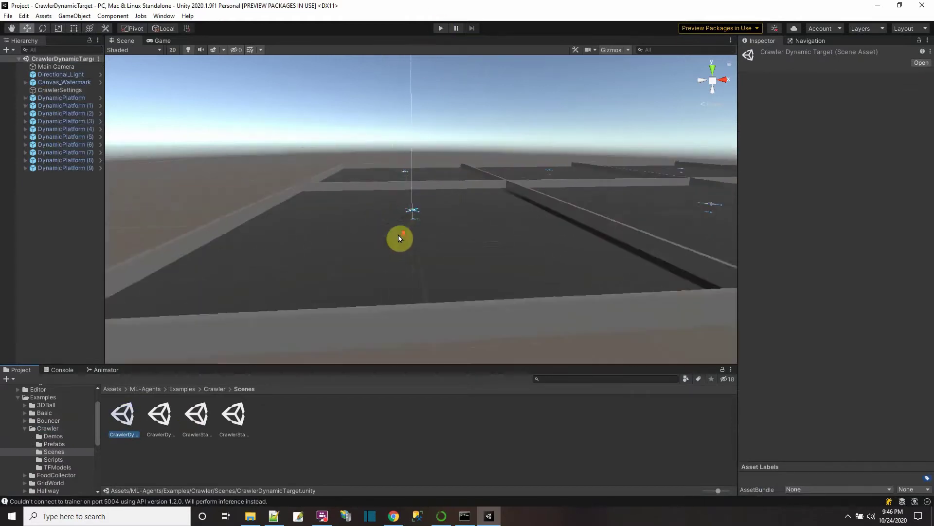
pyautogui.keyDown('alt'); pyautogui.moveTo(396, 235); pyautogui.dragTo(376, 283); pyautogui.keyUp('alt')
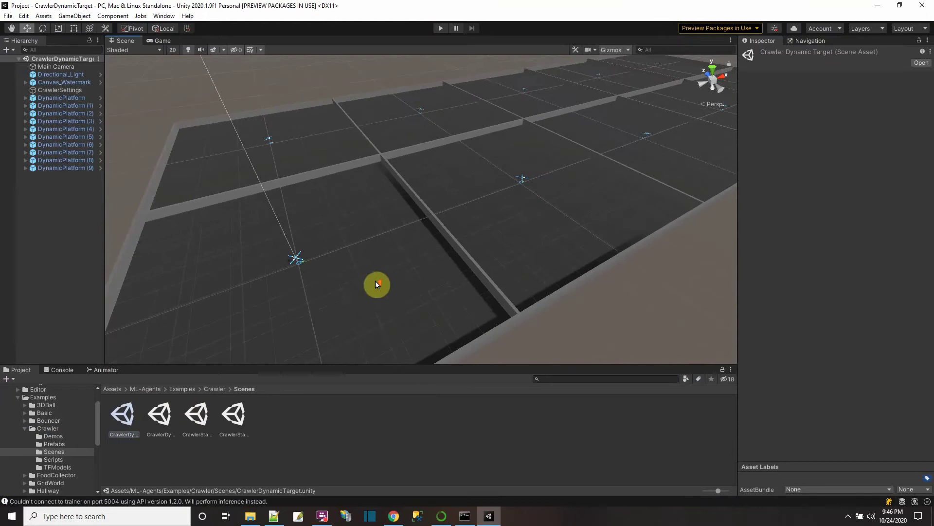
# Run the Crawler scene, watch the crawlers walk in the Scene view, then stop
pyautogui.click(438, 29)
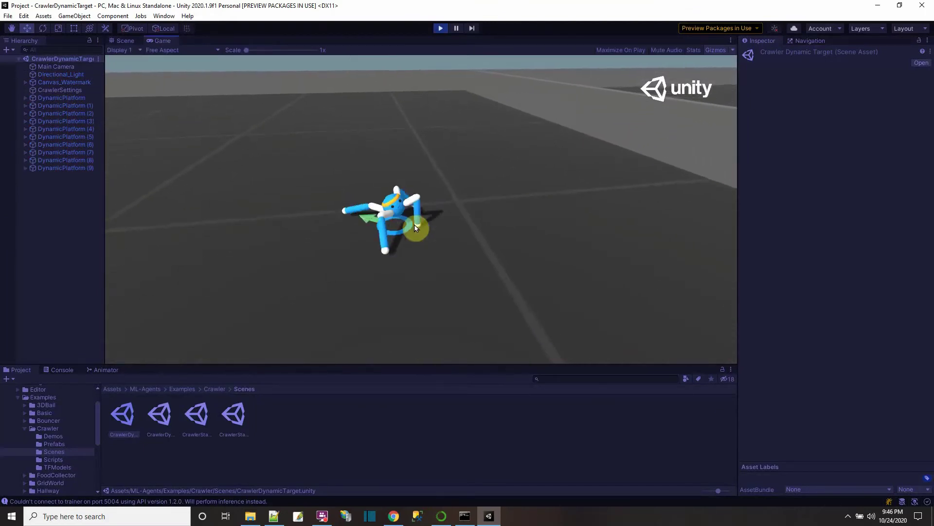
pyautogui.click(125, 41)
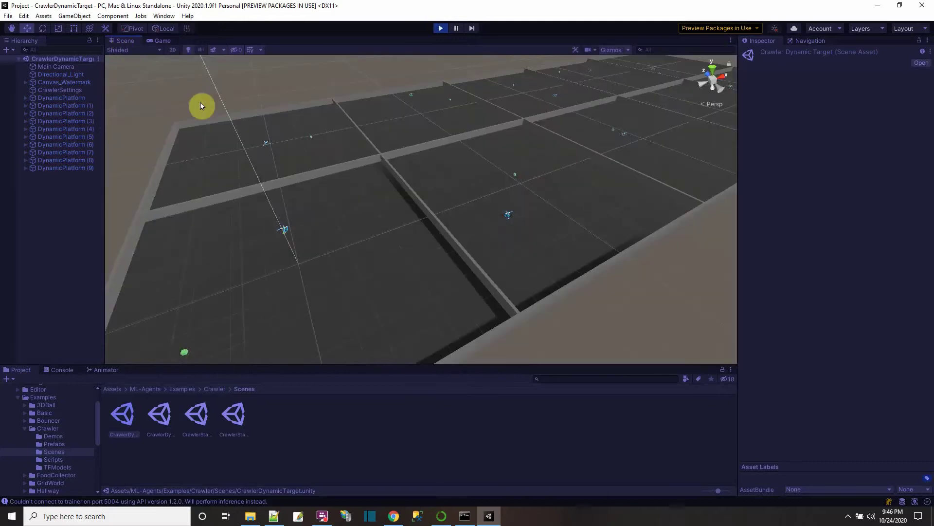
pyautogui.scroll(-4, 286, 252)
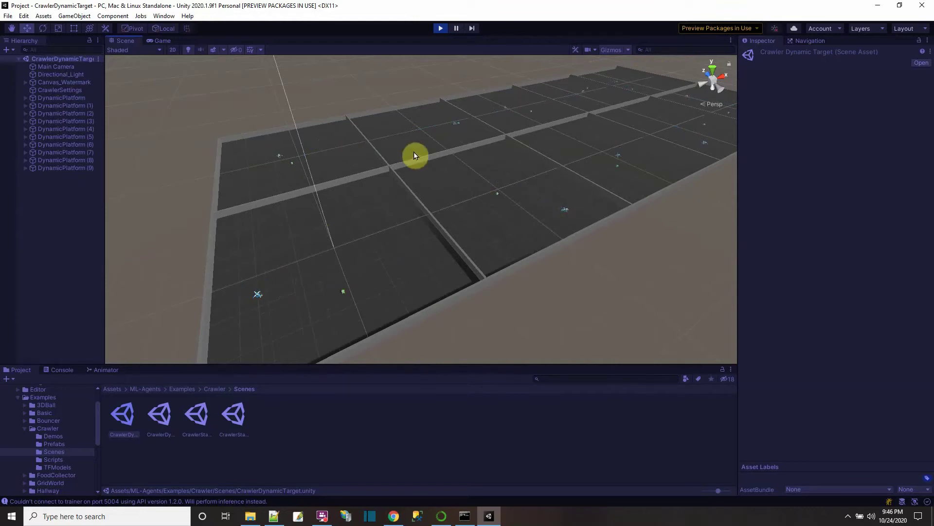
pyautogui.click(441, 28)
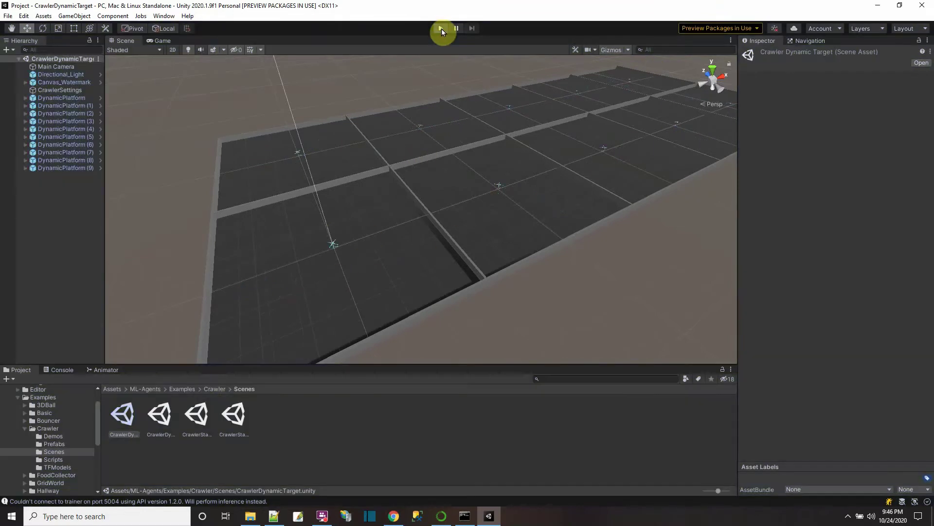
# Collapse Crawler and SharedAssets, then open the Pyramids AreaPB prefab from Pyramids > Prefabs
pyautogui.click(24, 428)
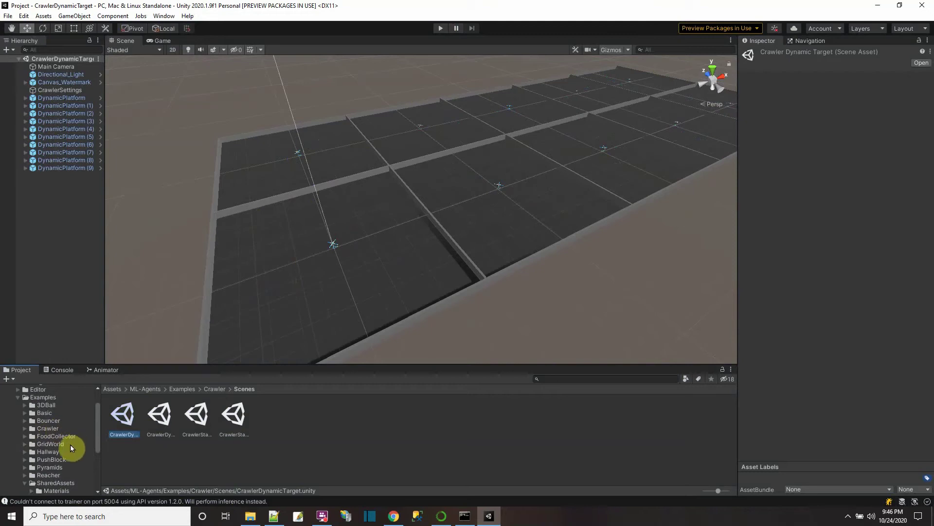
pyautogui.scroll(-3, 70, 444)
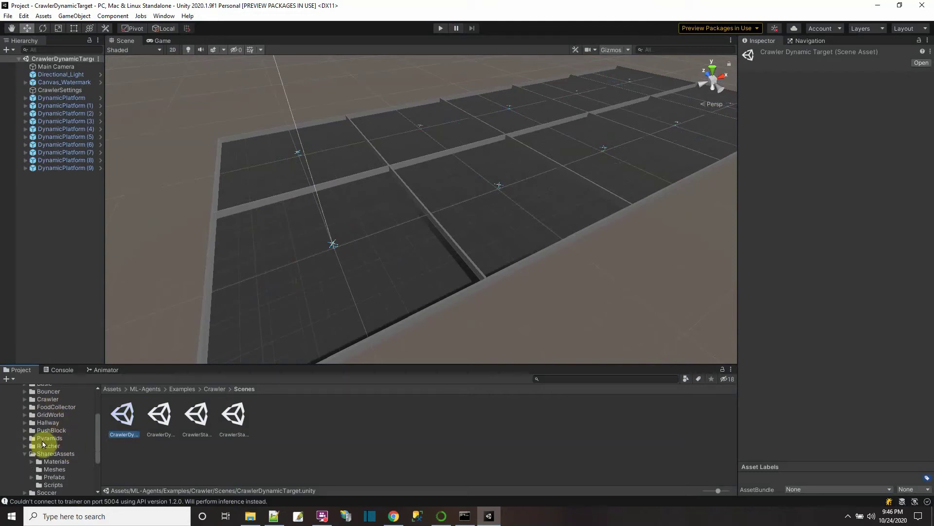
pyautogui.click(25, 453)
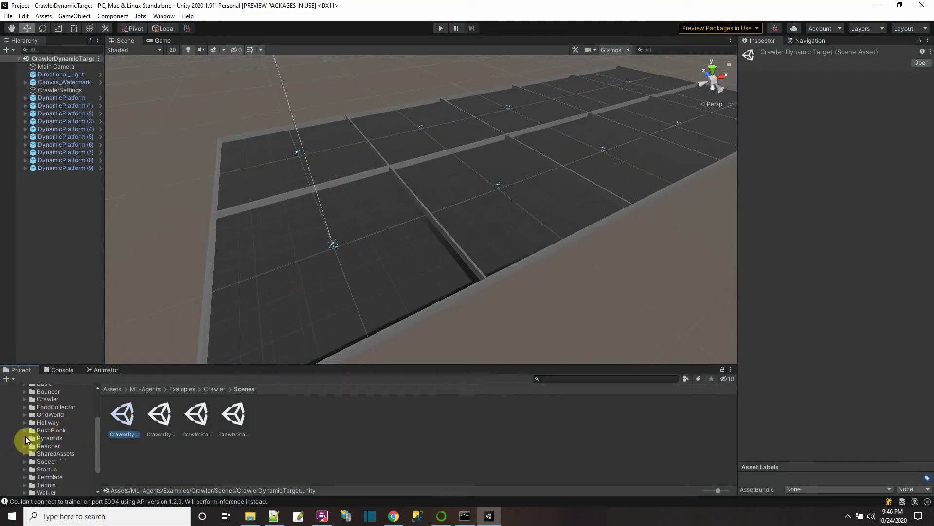
pyautogui.click(25, 438)
pyautogui.click(56, 462)
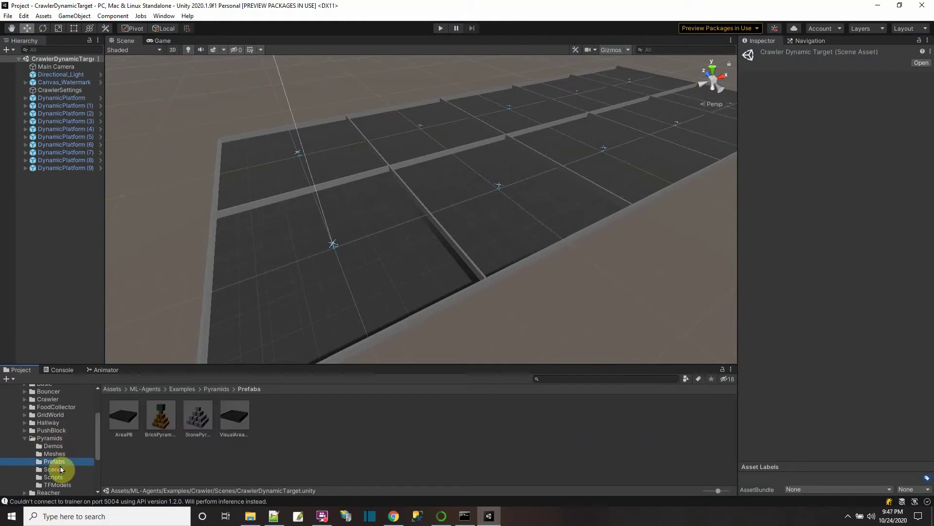
pyautogui.doubleClick(121, 412)
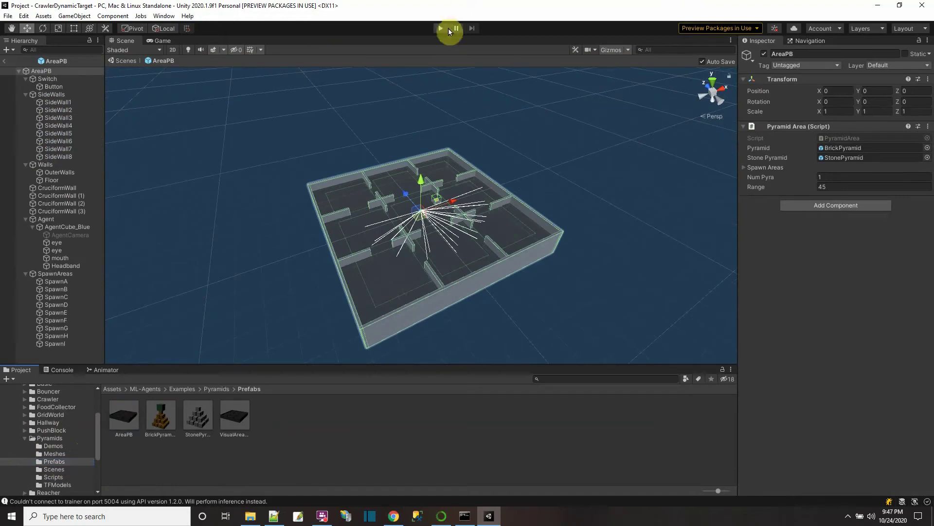
# Play the Pyramids area briefly, stop it, and show the Reacher example's folders
pyautogui.click(442, 27)
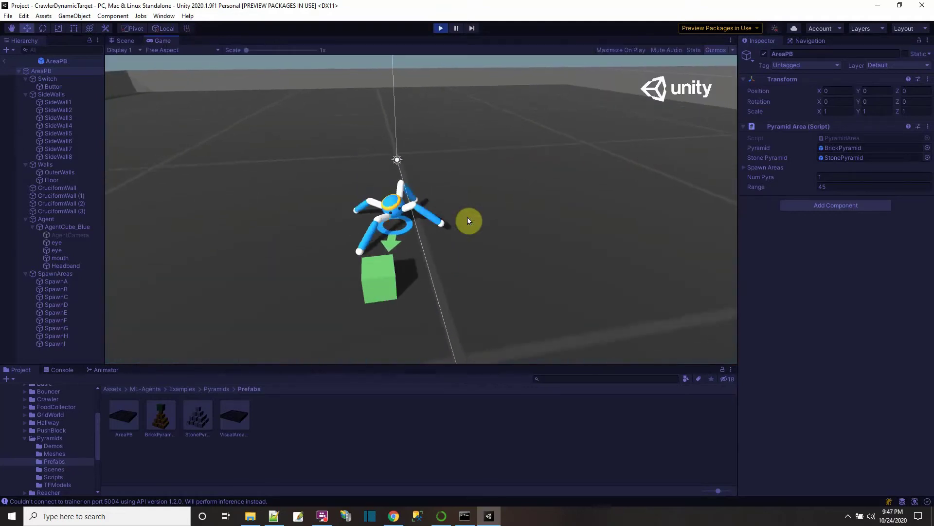
pyautogui.click(440, 28)
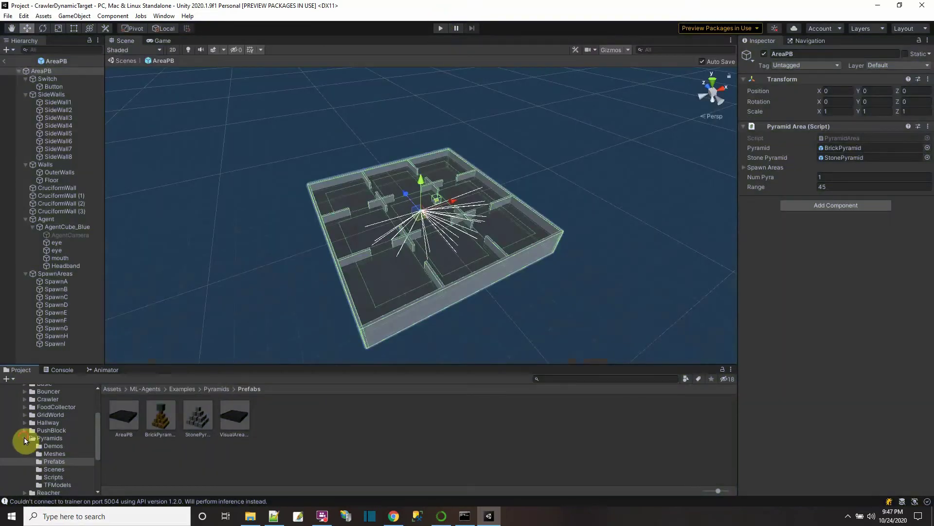
pyautogui.click(25, 437)
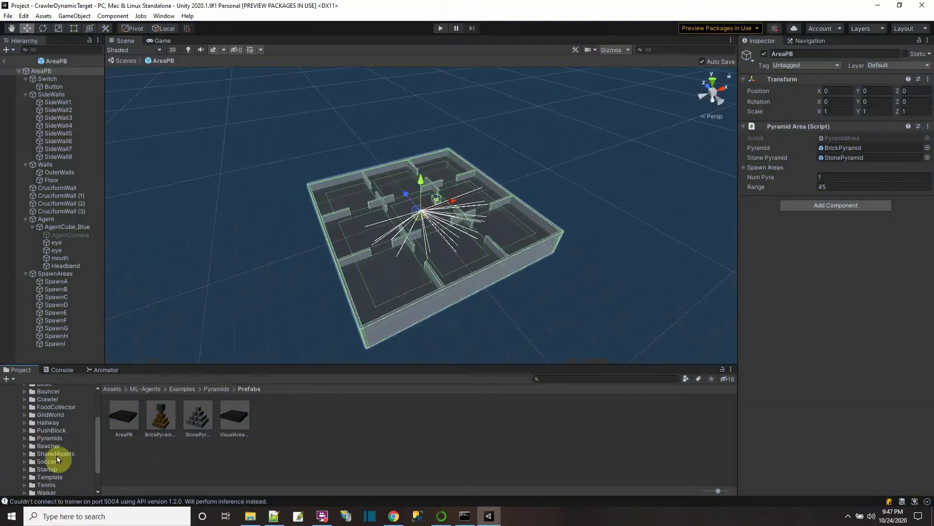
pyautogui.click(23, 445)
# Open the Reacher scene from Reacher > Scenes and pan across the reacher board
pyautogui.doubleClick(233, 413)
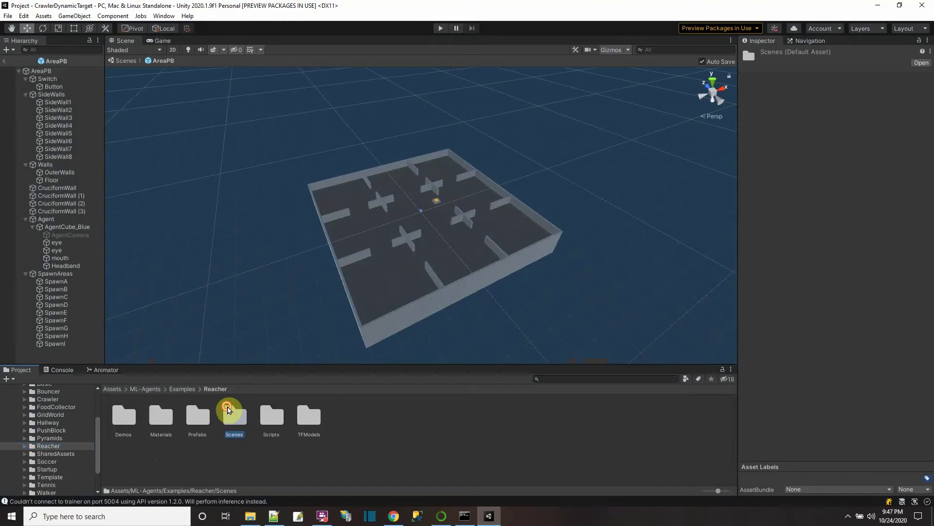
pyautogui.click(128, 413)
pyautogui.doubleClick(129, 412)
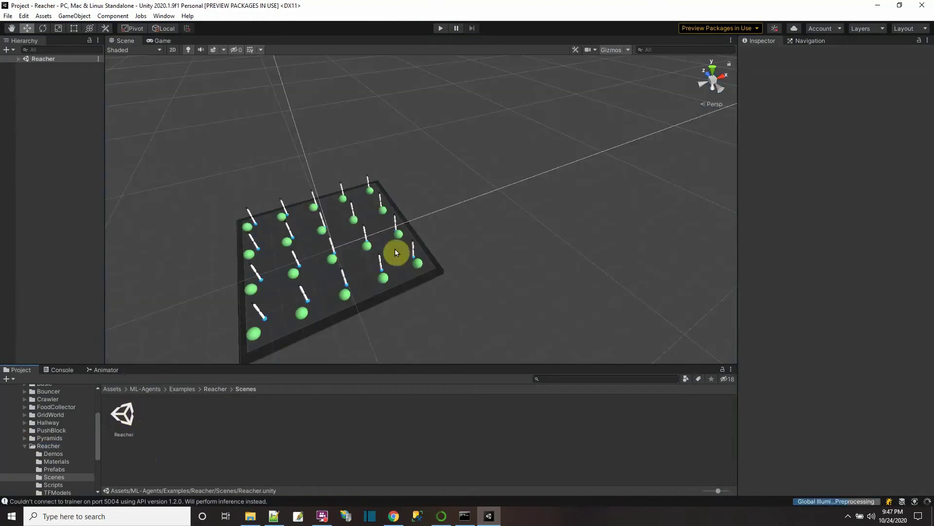
pyautogui.scroll(5, 353, 280)
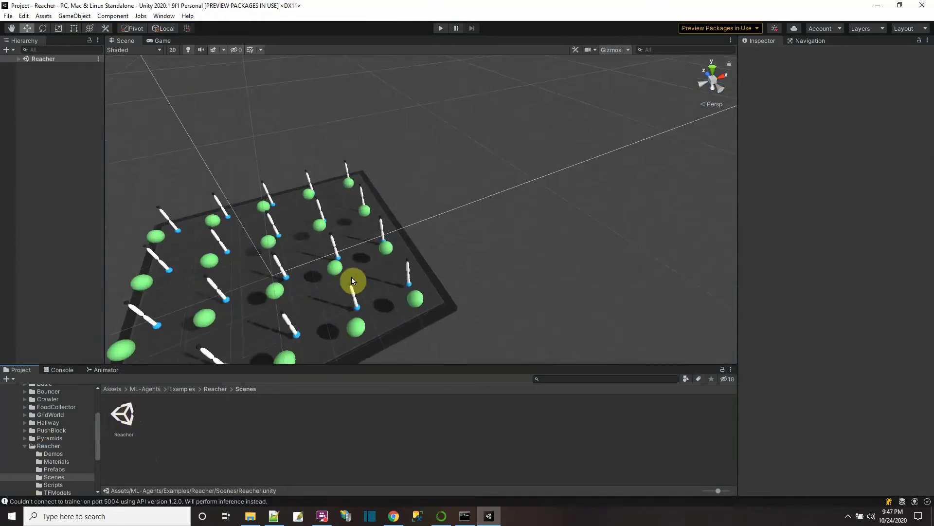
pyautogui.moveTo(355, 278); pyautogui.dragTo(459, 184, button='middle')
# Run the Reacher scene, watch the arms in the Scene view, stop, then expand the Tennis folder
pyautogui.click(447, 30)
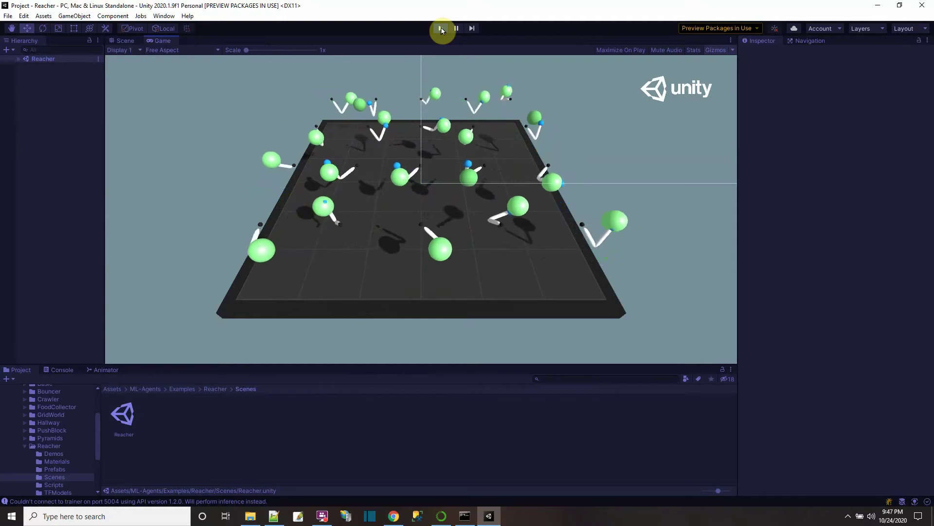
pyautogui.click(123, 41)
pyautogui.scroll(5, 335, 215)
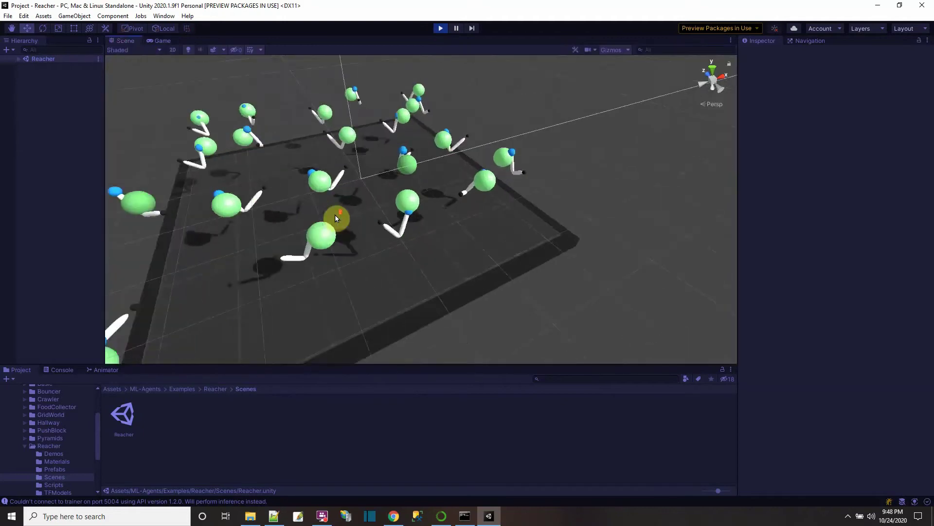
pyautogui.click(436, 35)
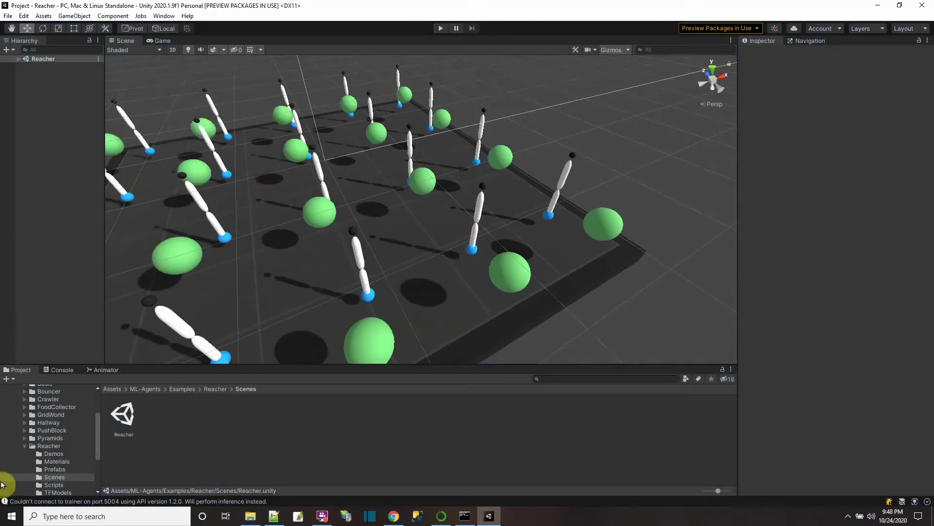
pyautogui.click(26, 445)
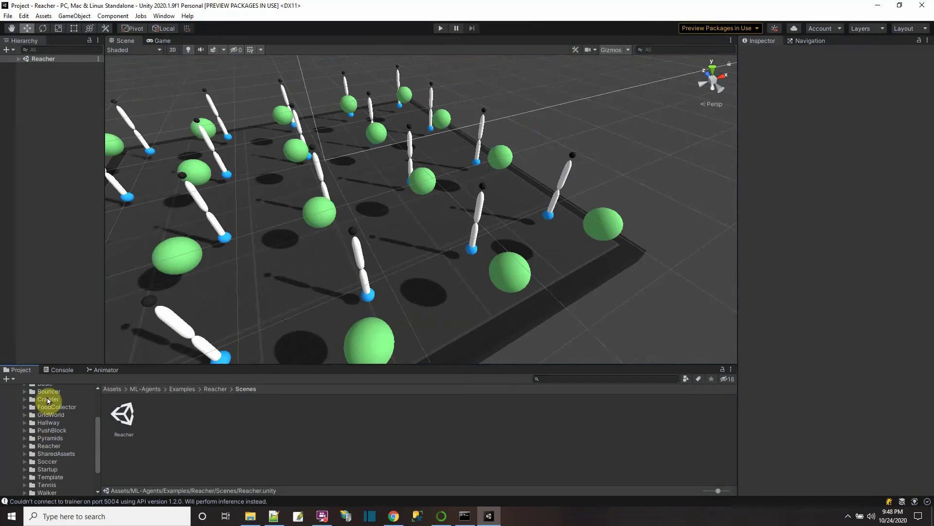
pyautogui.scroll(-2, 61, 449)
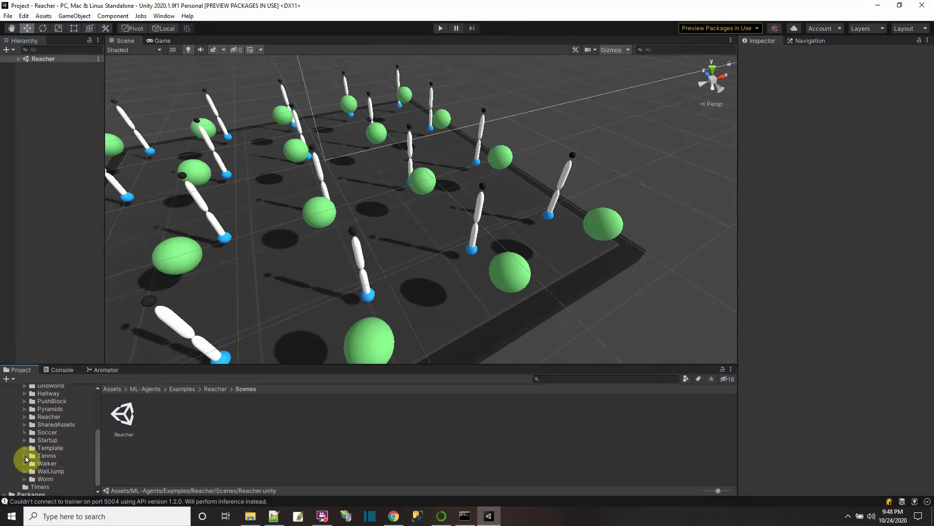
pyautogui.click(25, 456)
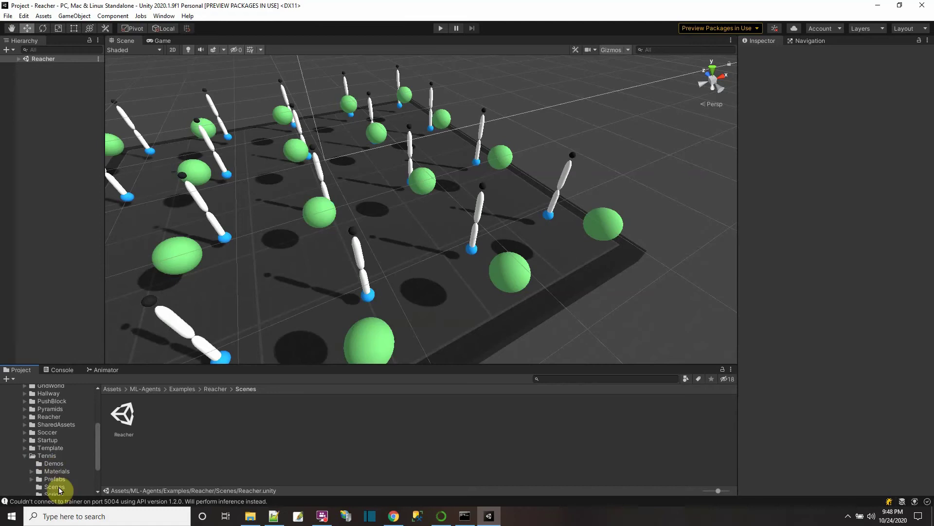
# Open the Tennis scene from Tennis > Scenes and bring the near court into view
pyautogui.click(55, 487)
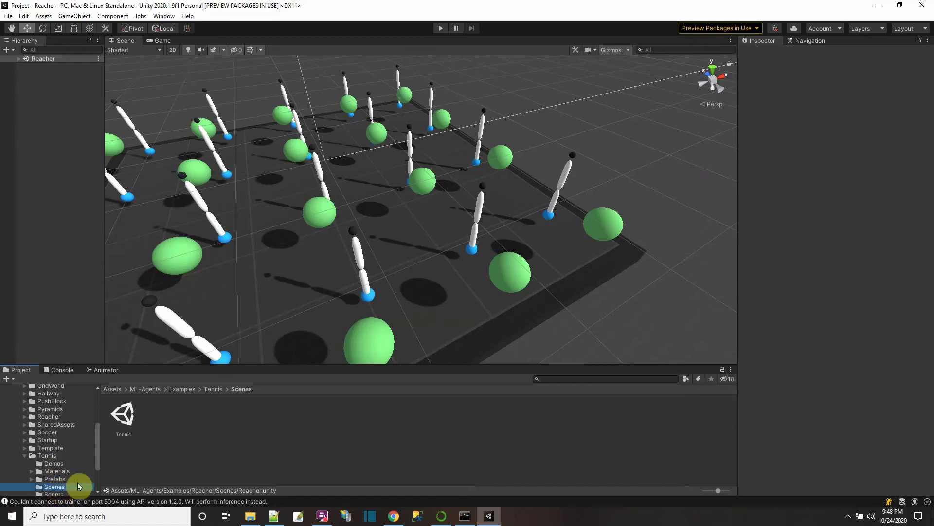
pyautogui.scroll(-3, 68, 462)
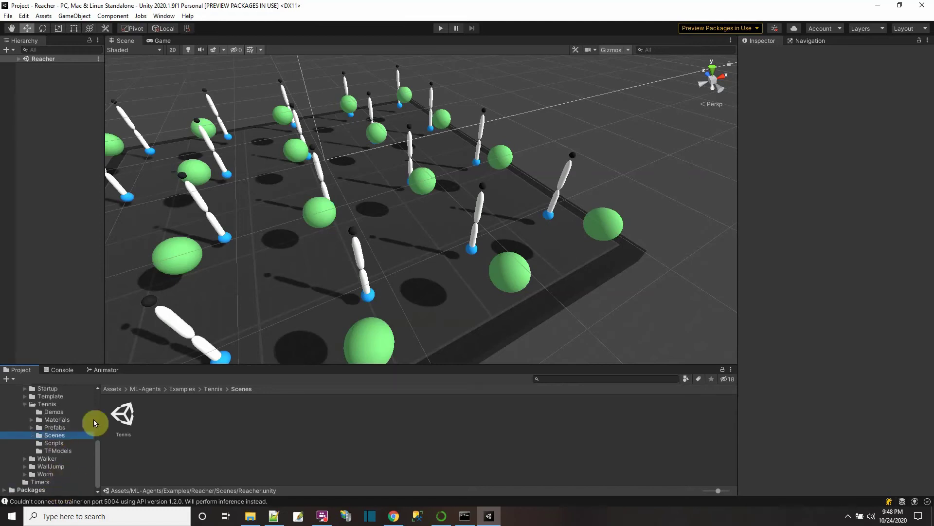
pyautogui.doubleClick(122, 415)
pyautogui.moveTo(278, 243); pyautogui.dragTo(415, 271, button='middle')
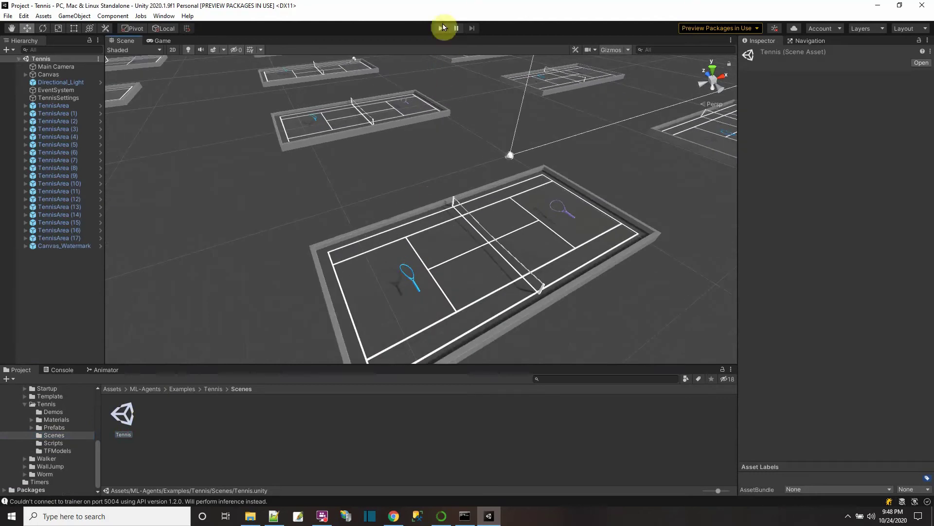
# Run the Tennis scene and watch the rackets rally across the courts in the Scene view
pyautogui.click(441, 29)
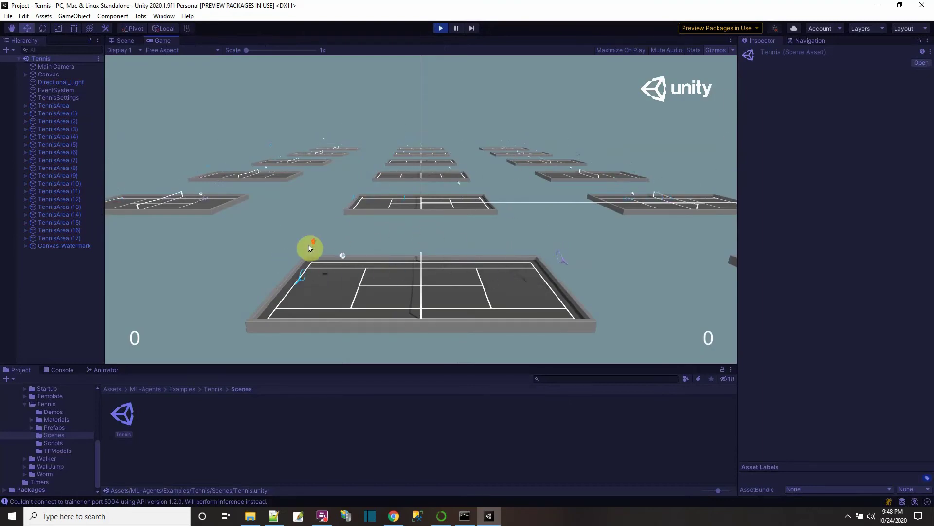
pyautogui.click(113, 42)
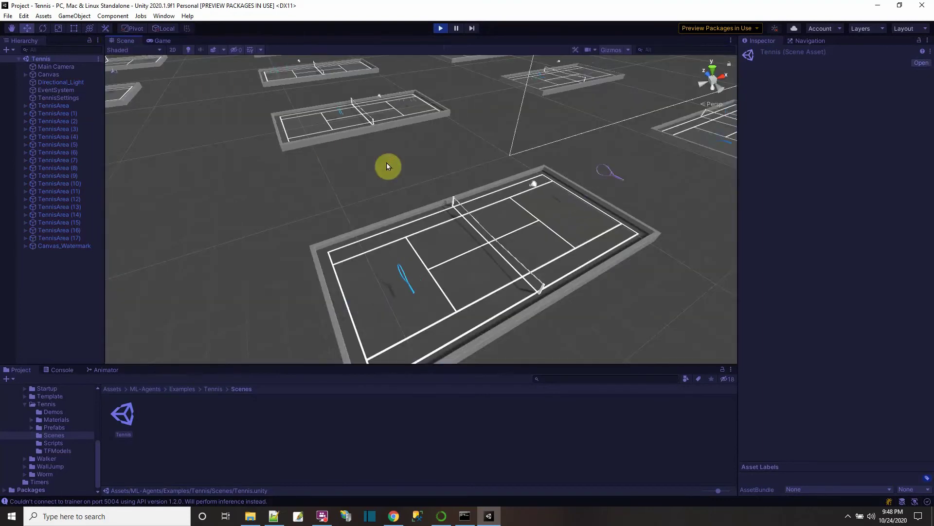
pyautogui.scroll(5, 409, 180)
pyautogui.scroll(-3, 428, 239)
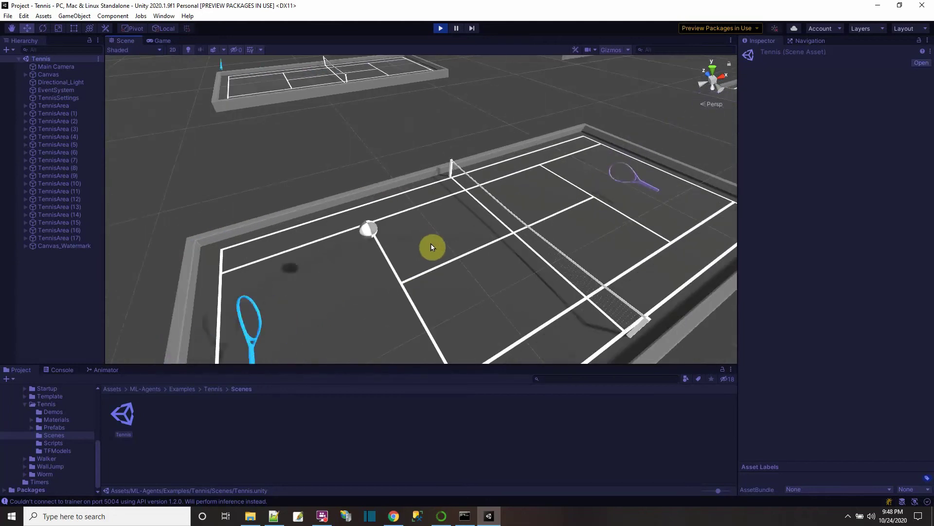
pyautogui.moveTo(431, 243); pyautogui.dragTo(556, 279, button='right')
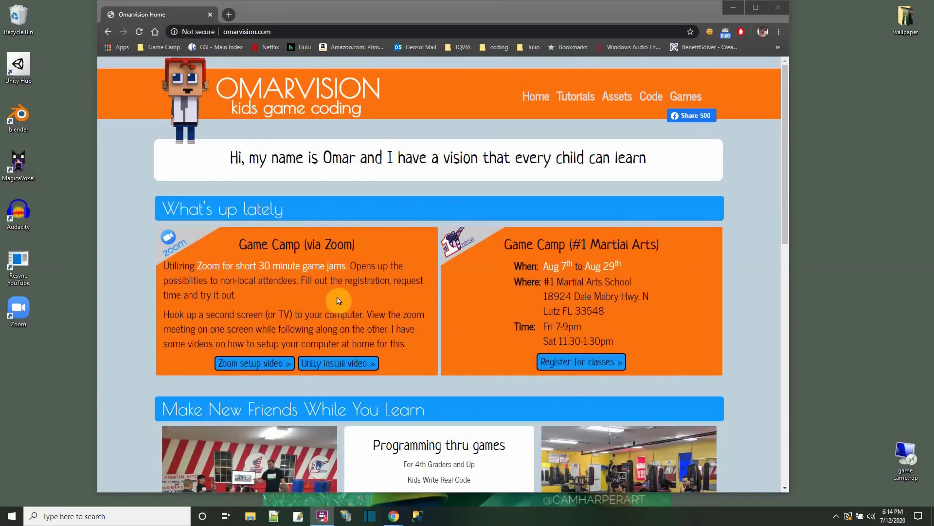
# Go from omarvision.com's Tutorials page to its Games page and scroll the game list
pyautogui.click(576, 98)
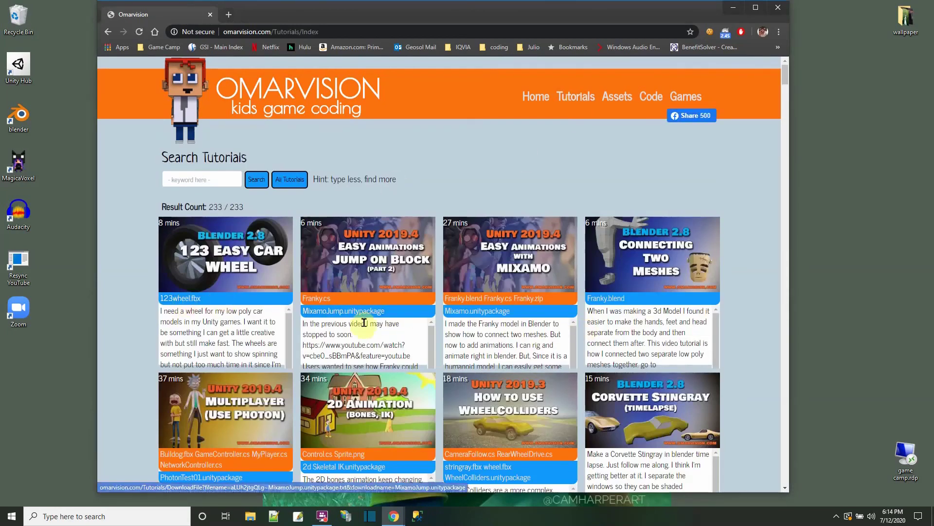
pyautogui.click(320, 303)
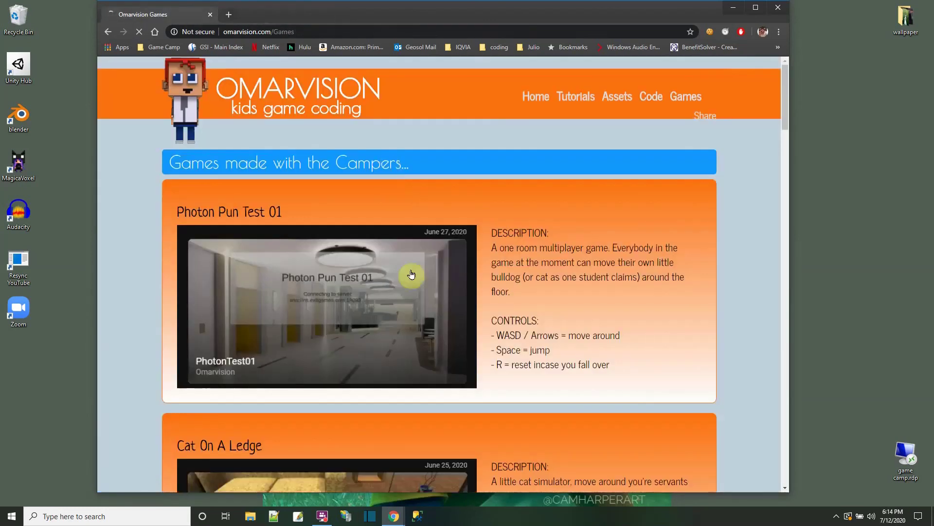
pyautogui.scroll(-7, 414, 280)
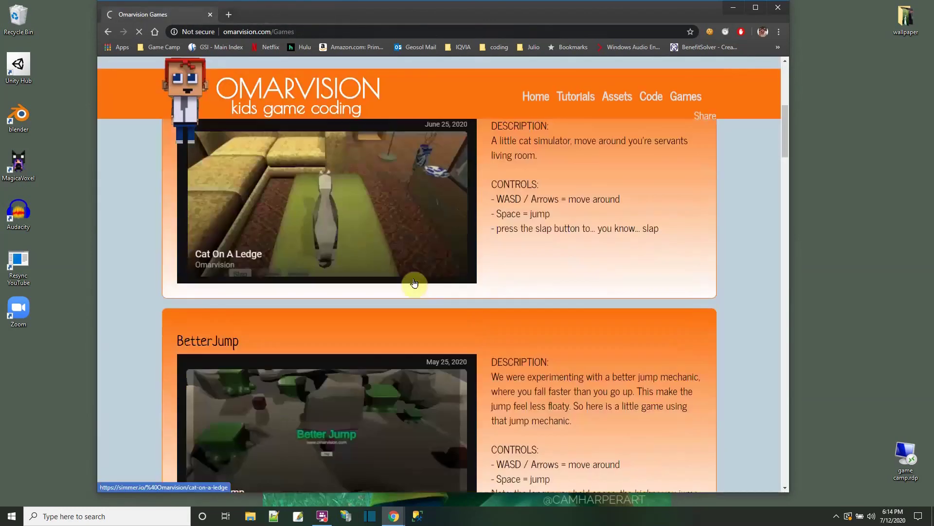